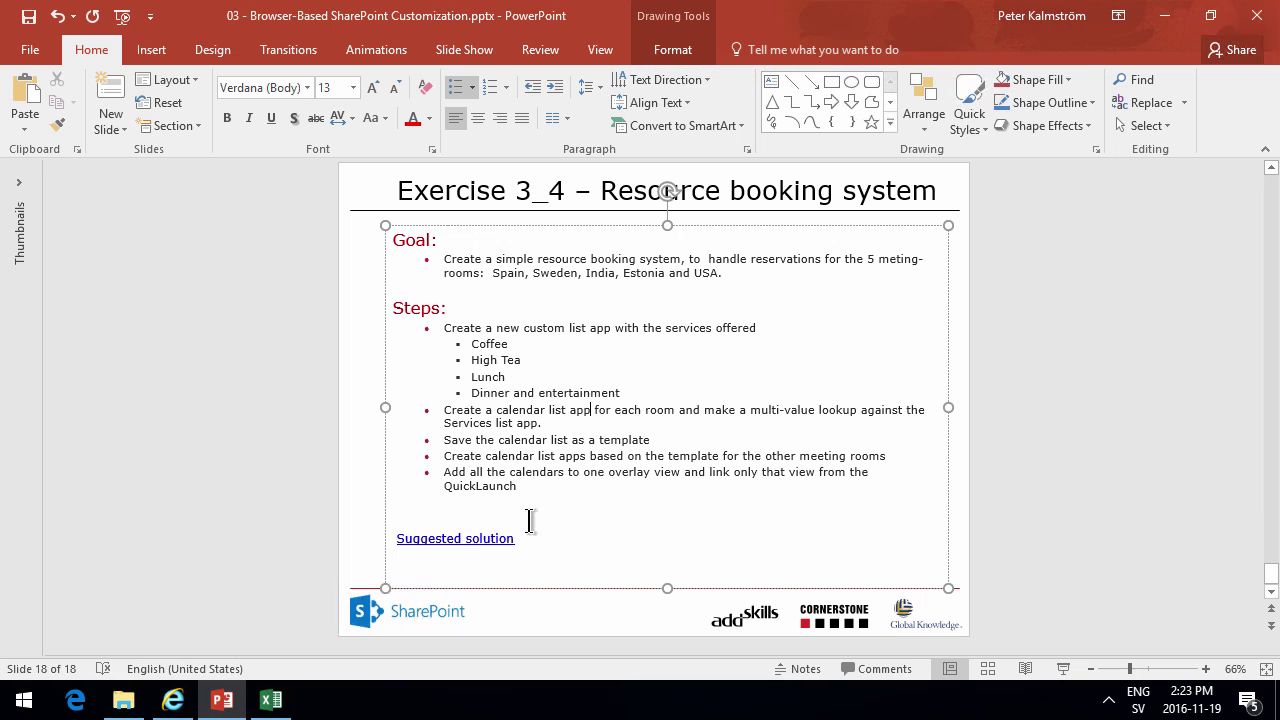
Step: Create an empty Services list on the kDemo Intranet site and snap PowerPoint to the right half
click(172, 702)
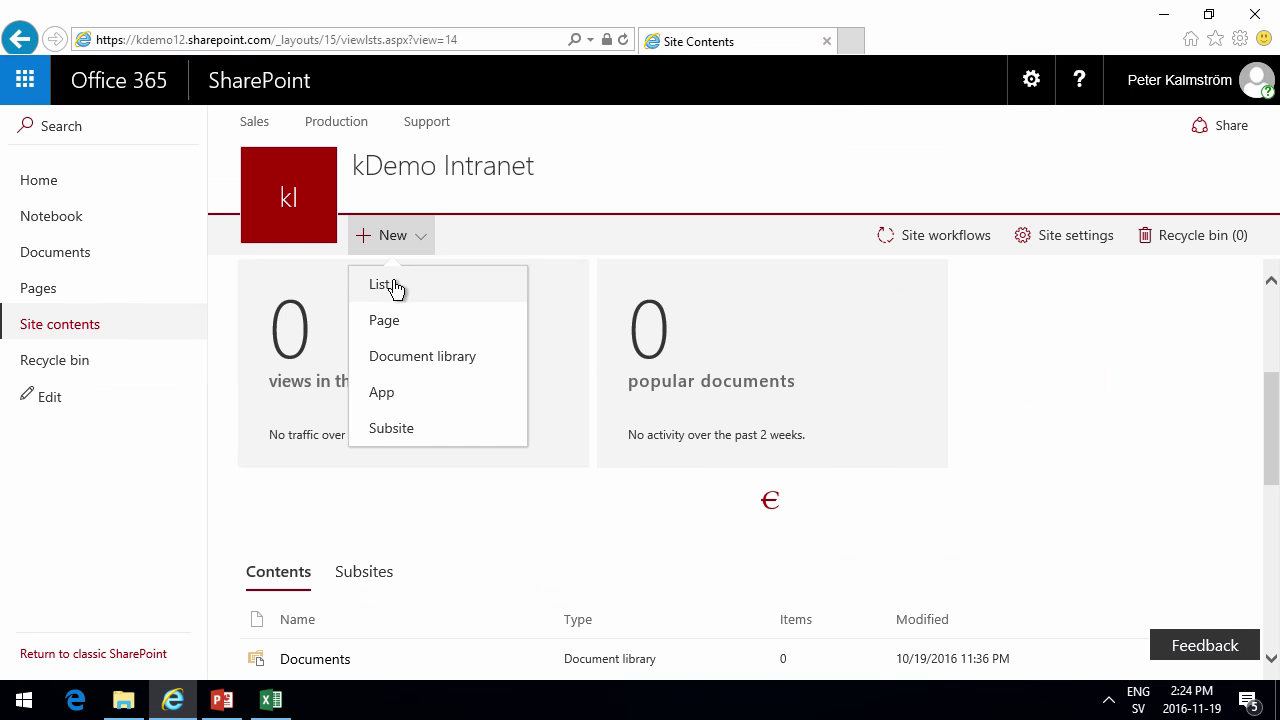
click(394, 289)
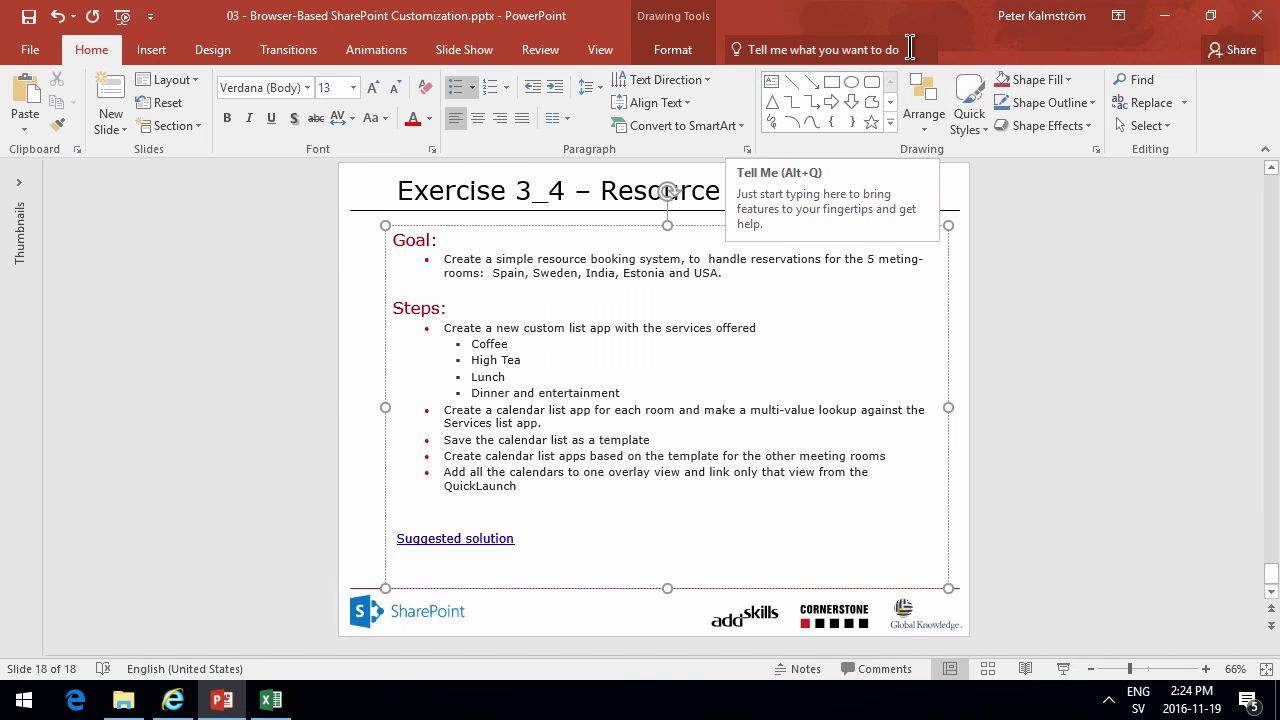
key(super+Right)
Step: Snap the browser left and enter Coffee, High Tea, Lunch, and Dinner and entertainment as Services items
click(264, 197)
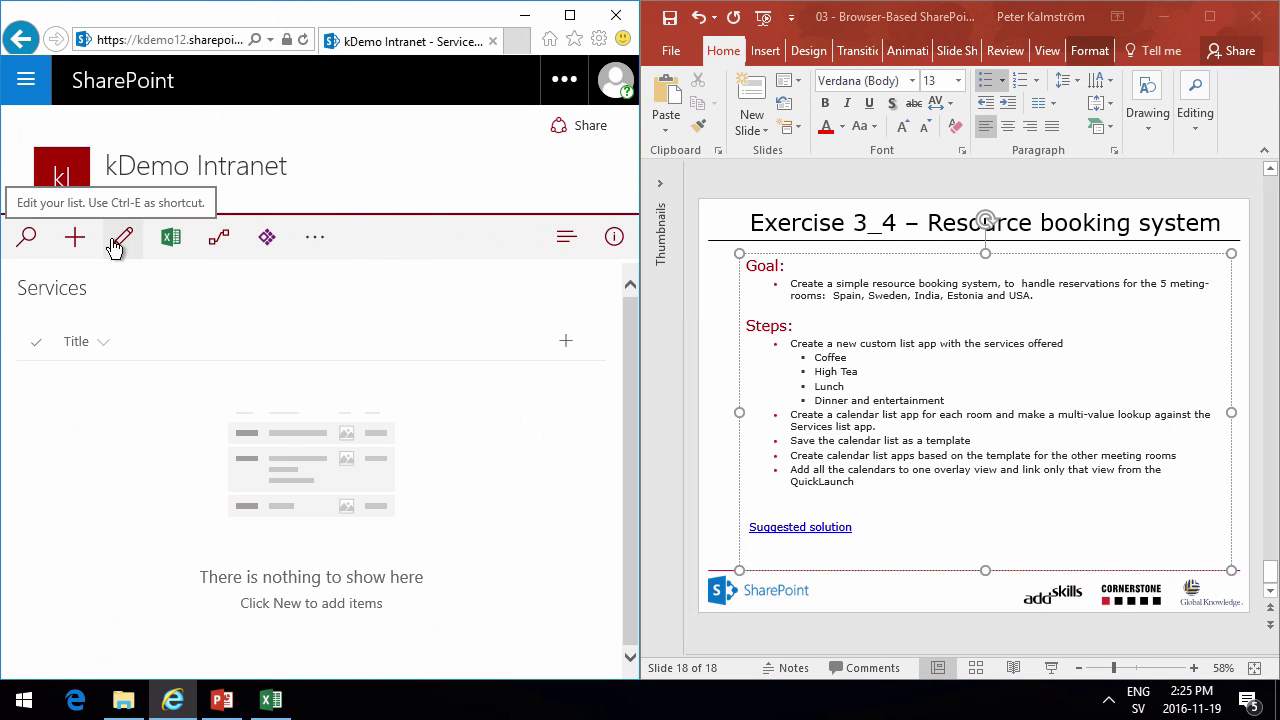
click(115, 244)
text(c)
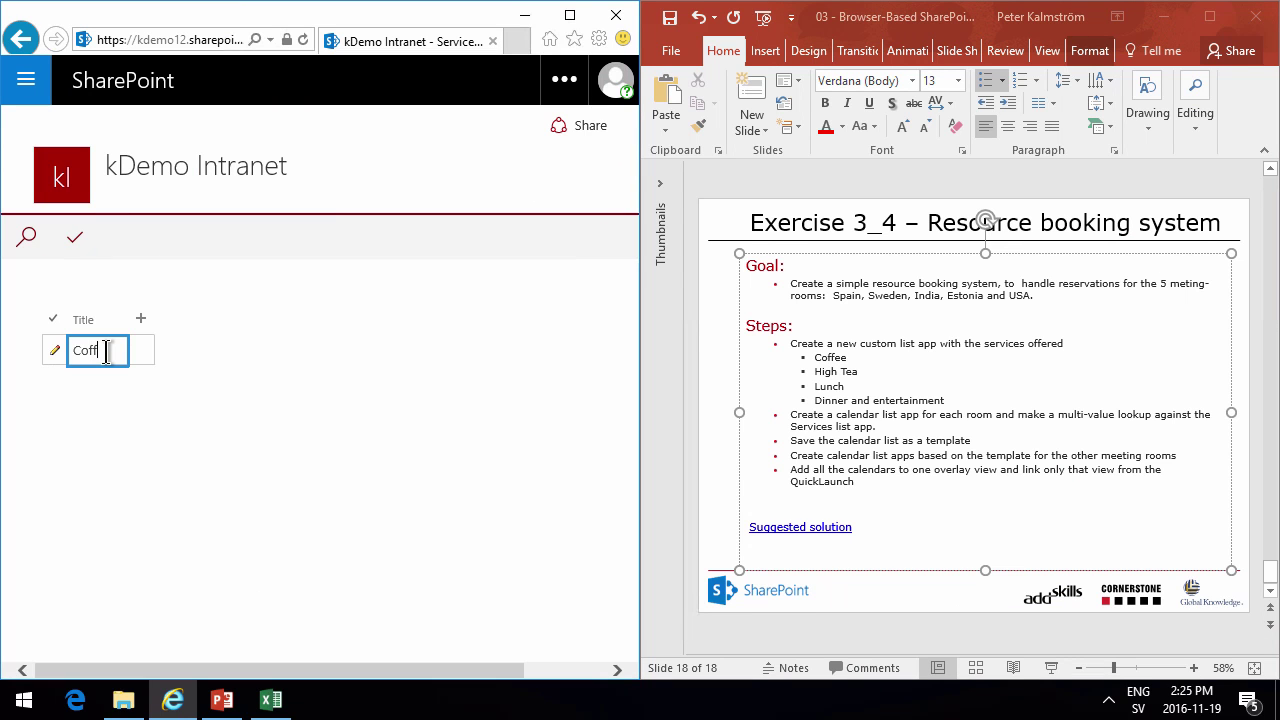
text(offee)
key(Return)
text(Hig)
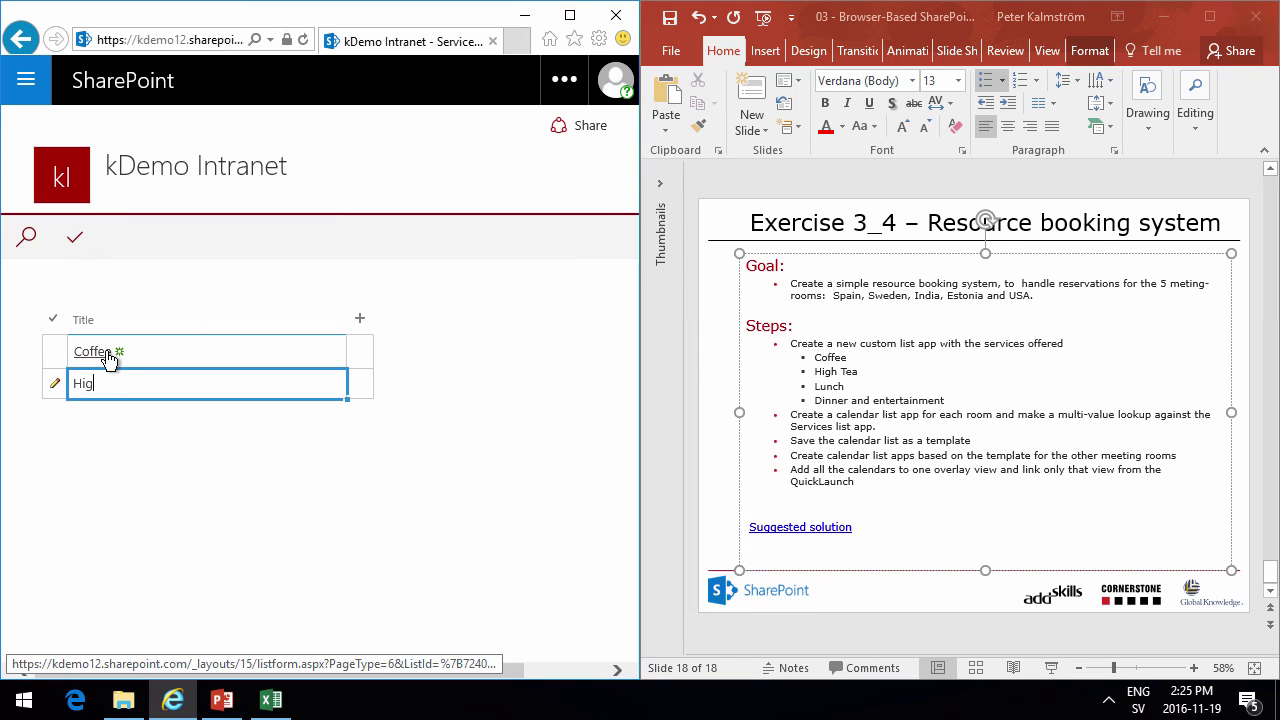
text(h Tea)
key(Return)
text(Lunch)
key(Return)
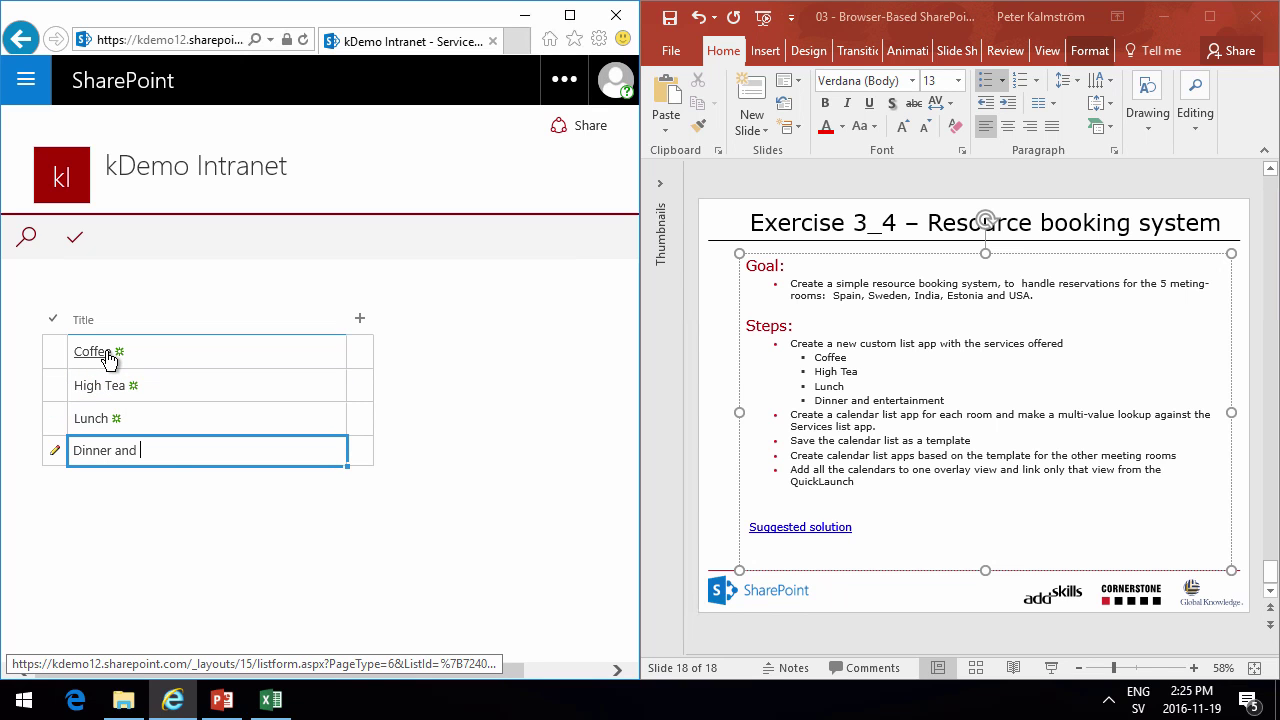
text(Dinner and entertainment)
key(Return)
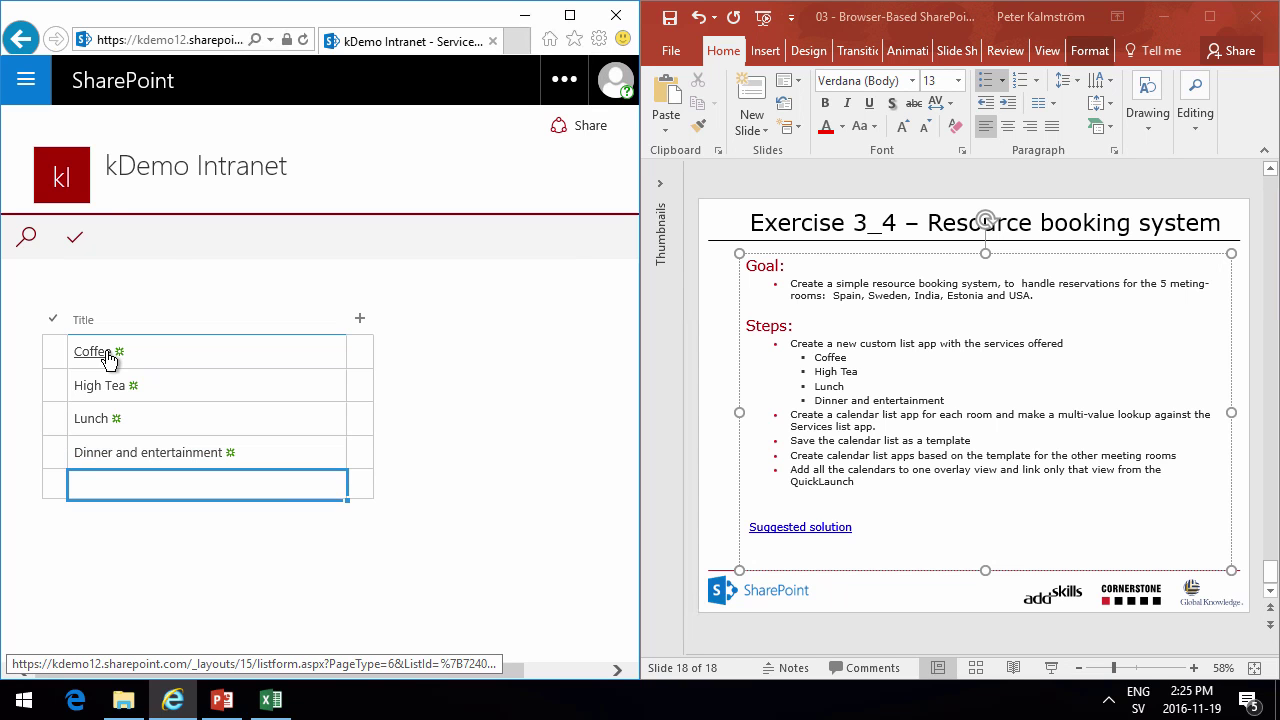
click(75, 240)
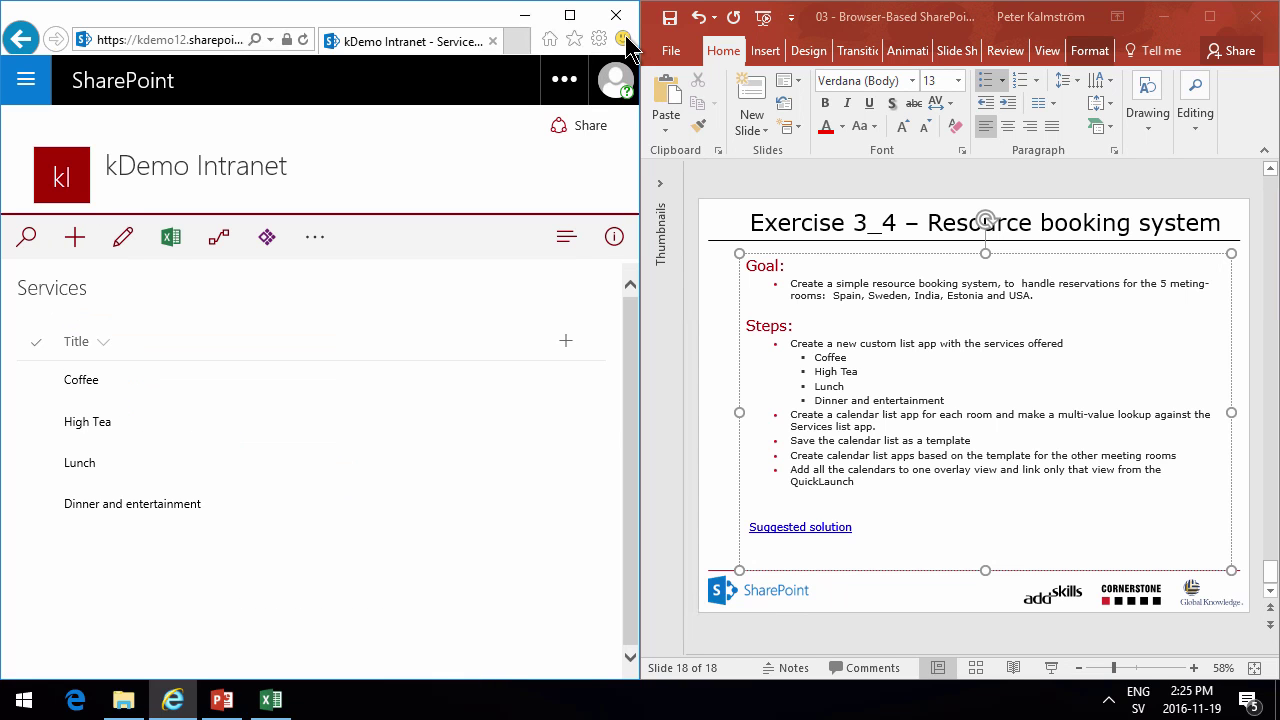
Step: Maximize the browser and add a Calendar app named Sweden from Site contents
click(570, 16)
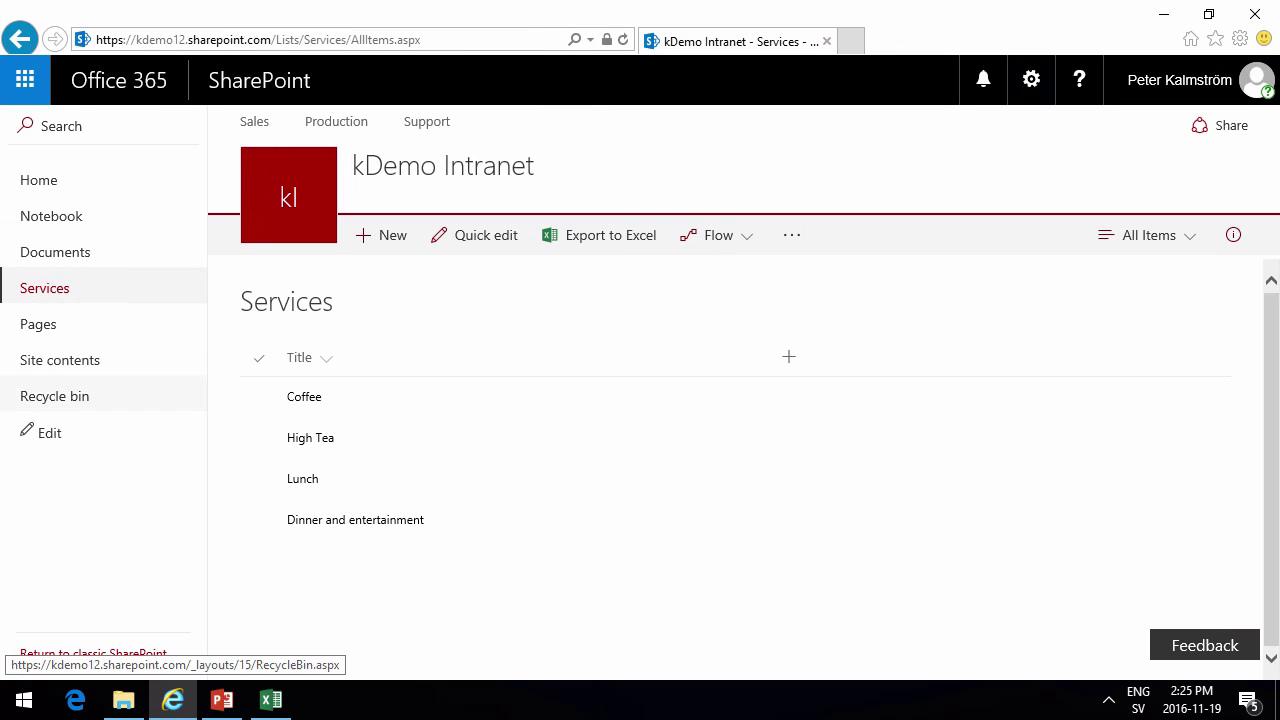
click(72, 362)
click(390, 235)
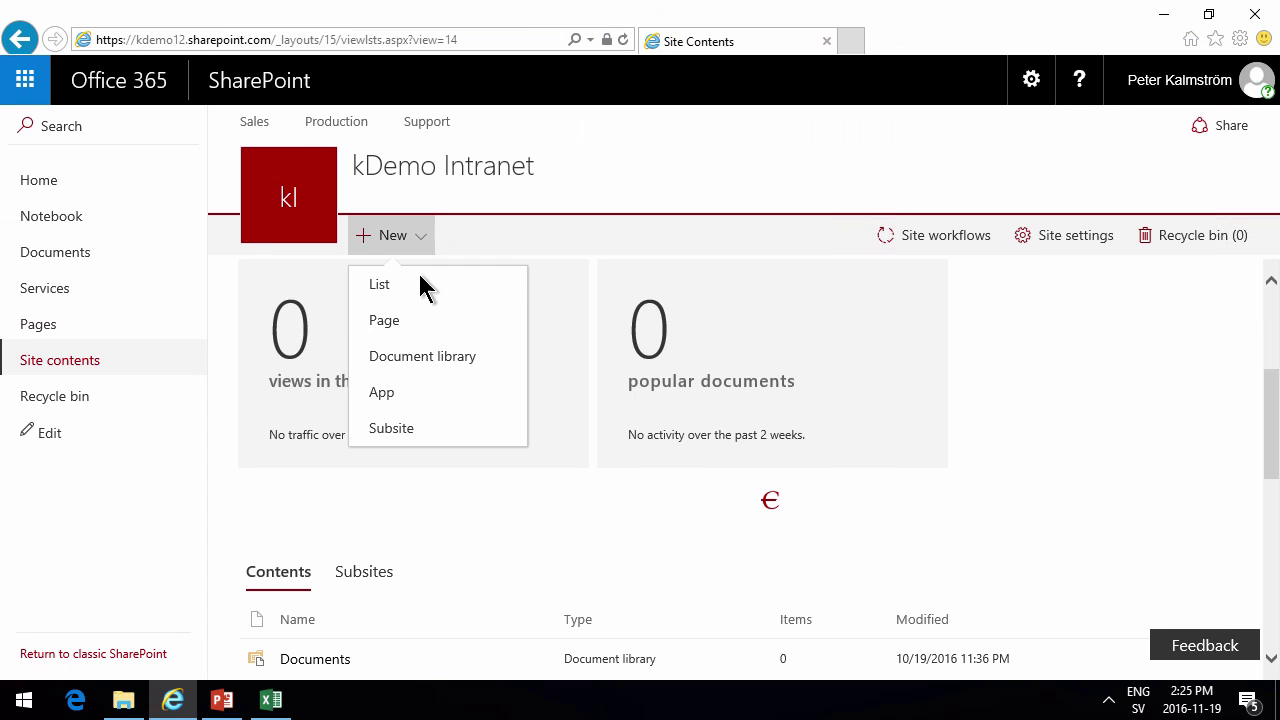
click(394, 394)
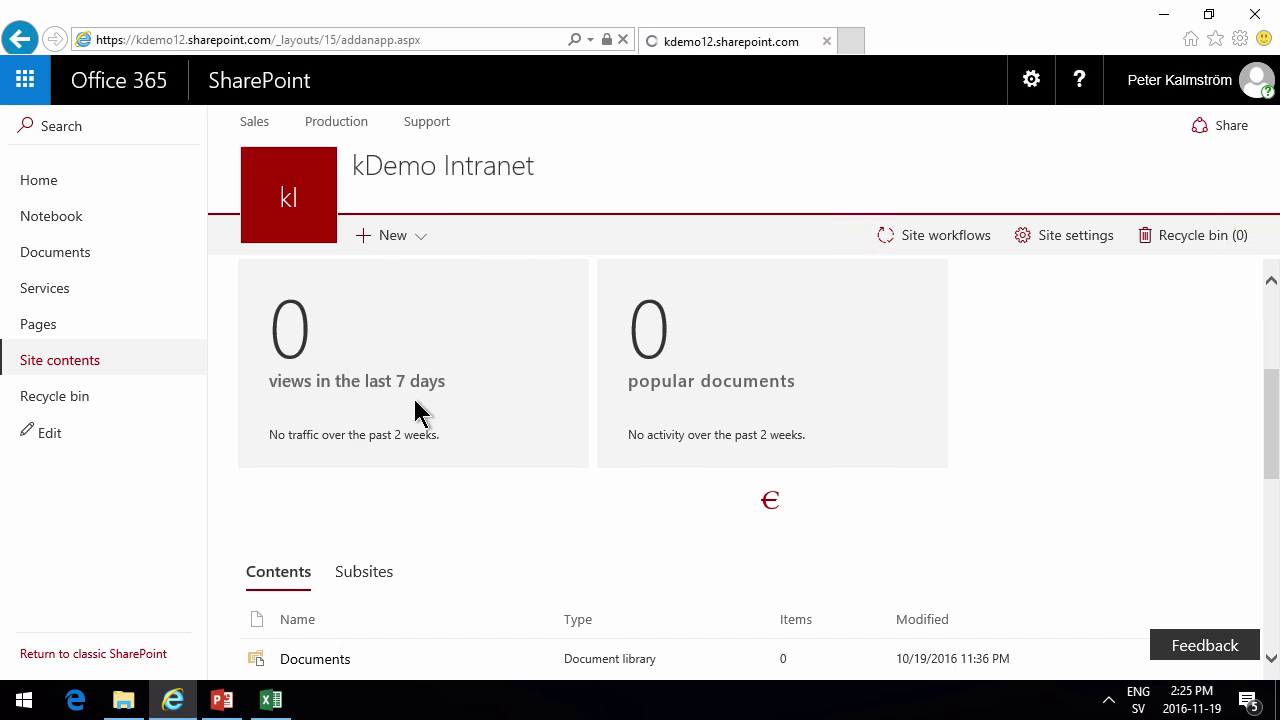
scroll(785, 462, down, 1)
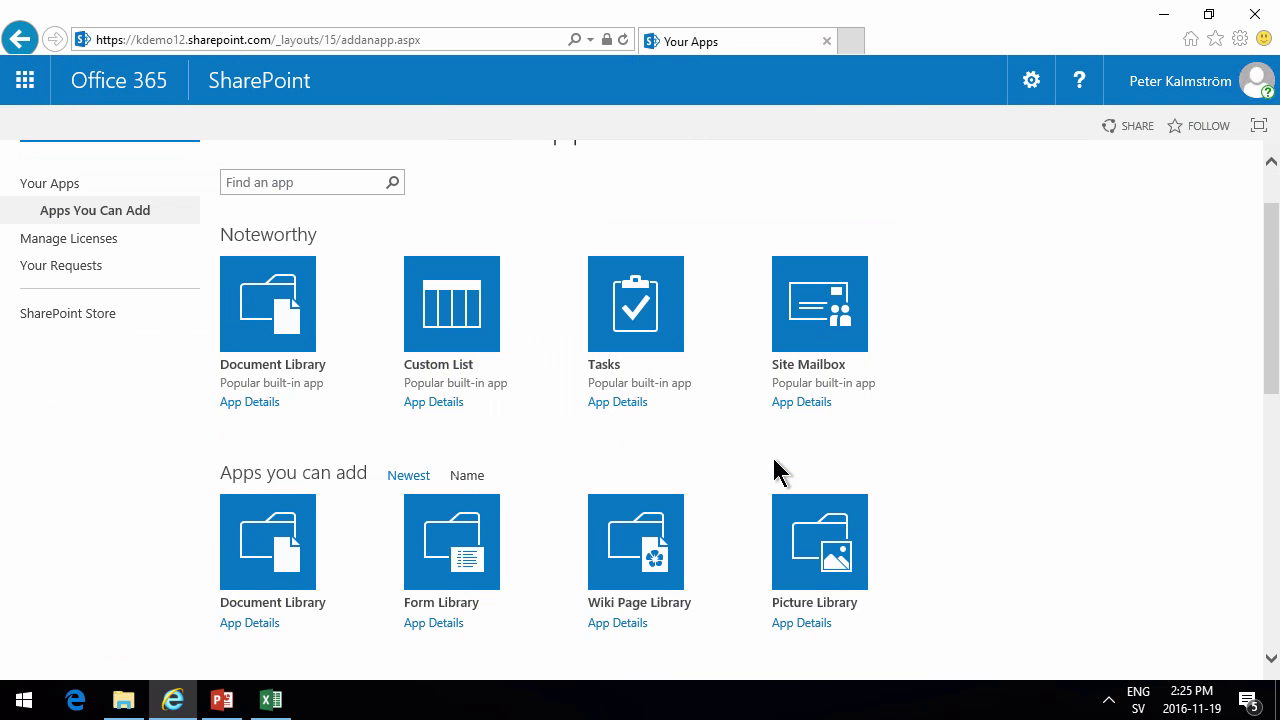
scroll(773, 472, down, 3)
click(830, 538)
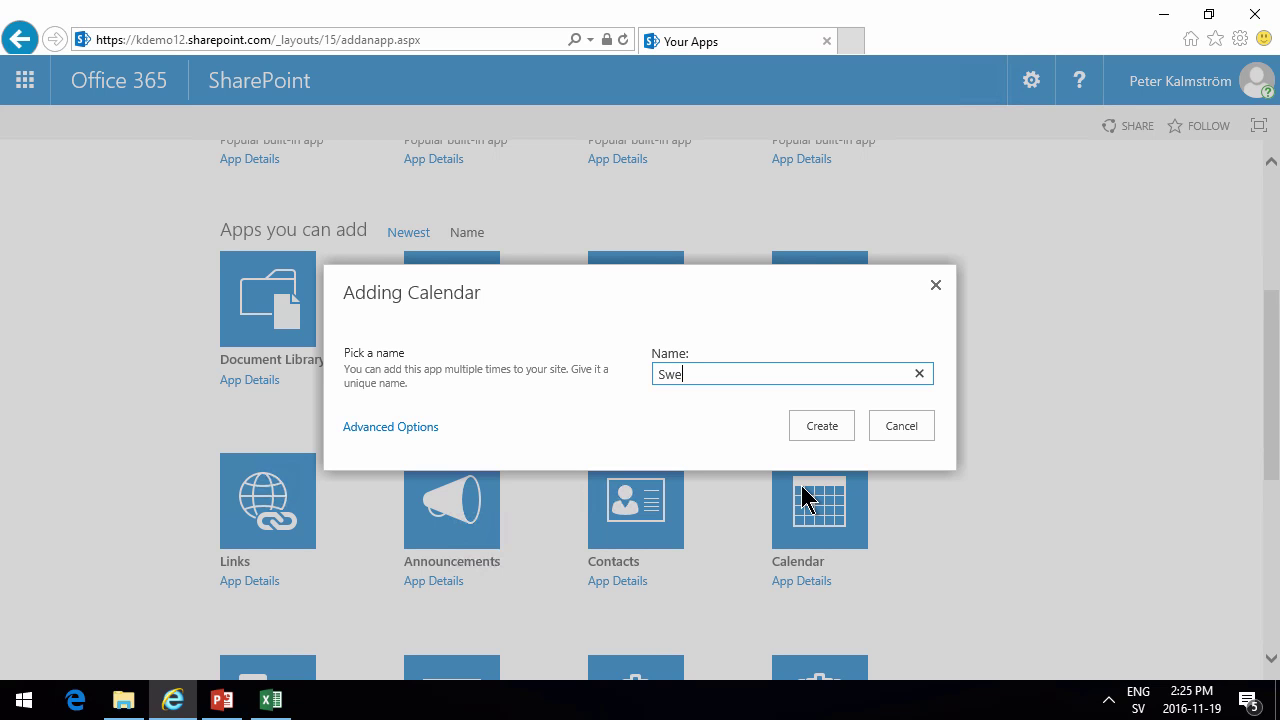
click(821, 428)
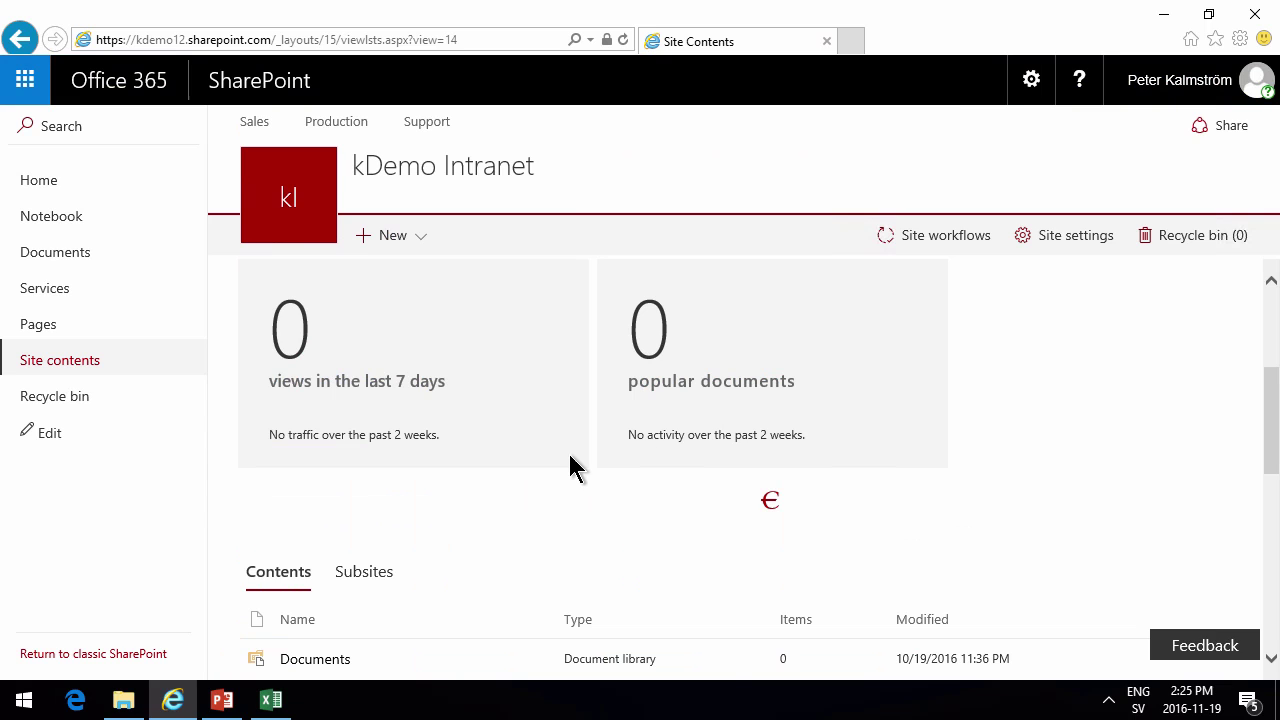
Step: Set the Sweden calendar's Display on Quick Launch option to Yes and save it
scroll(494, 517, down, 3)
scroll(348, 584, down, 3)
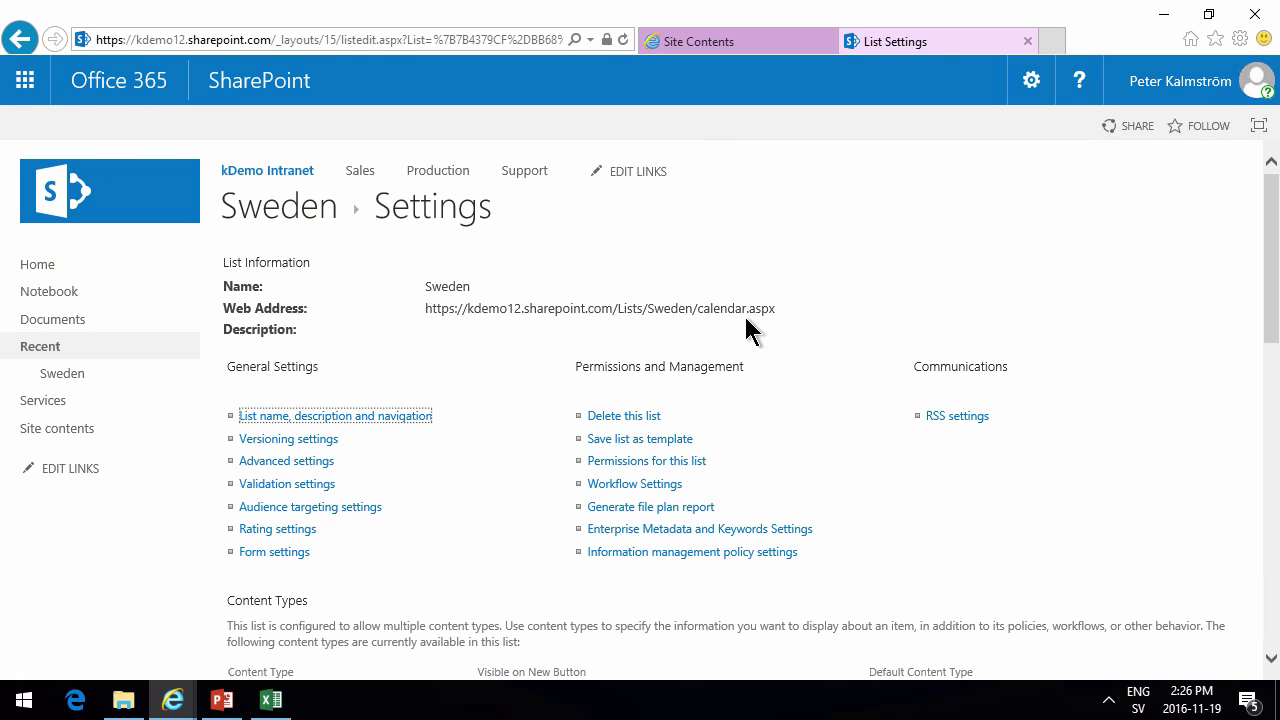
click(335, 416)
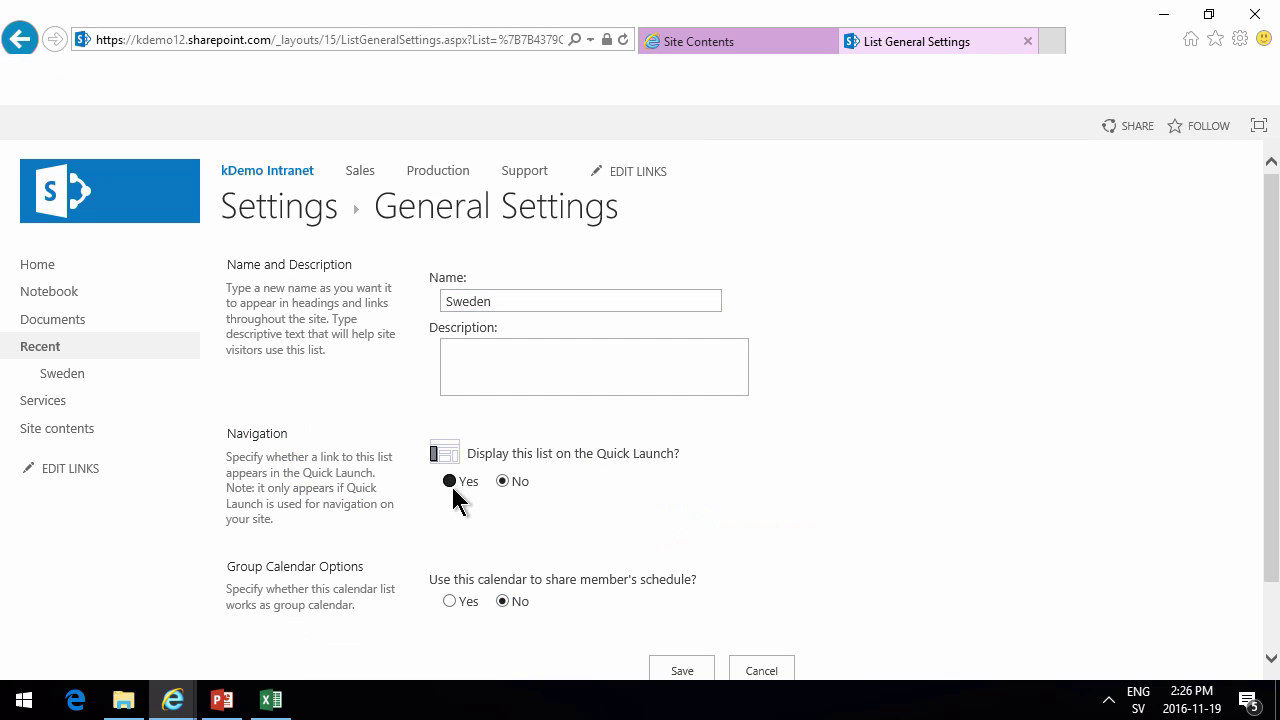
click(449, 481)
click(680, 670)
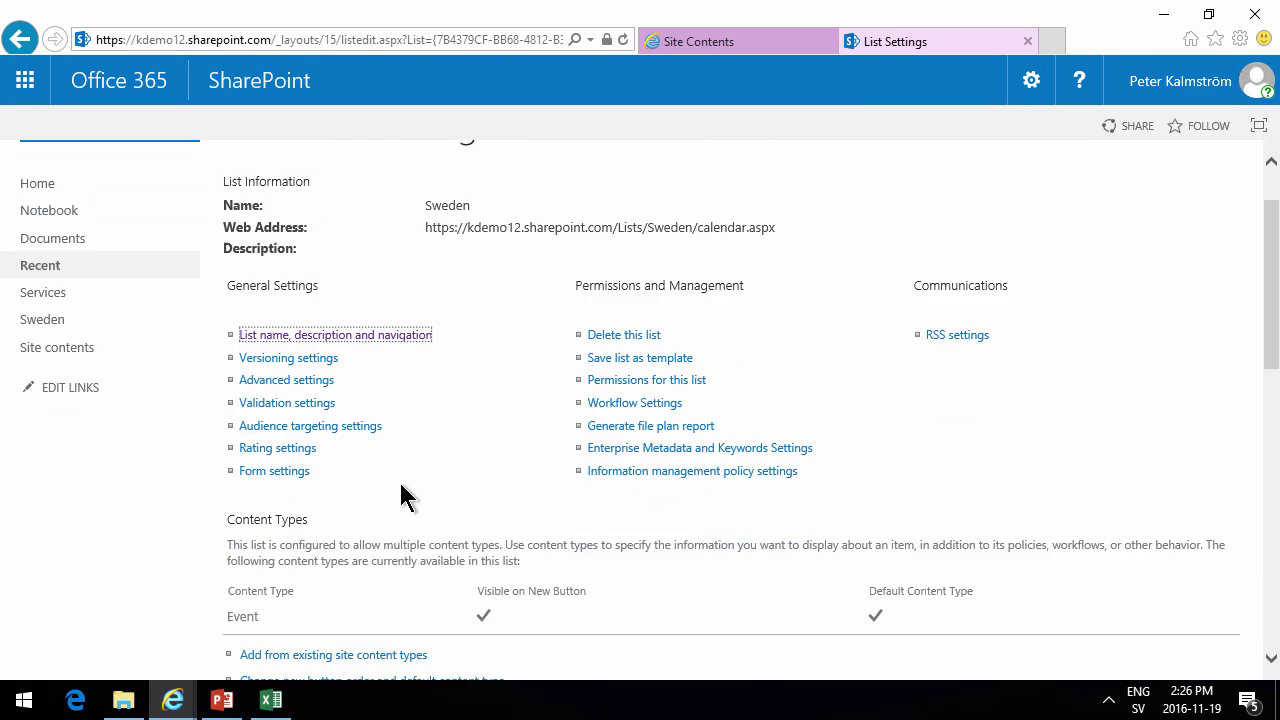
scroll(394, 491, up, 2)
scroll(395, 492, down, 8)
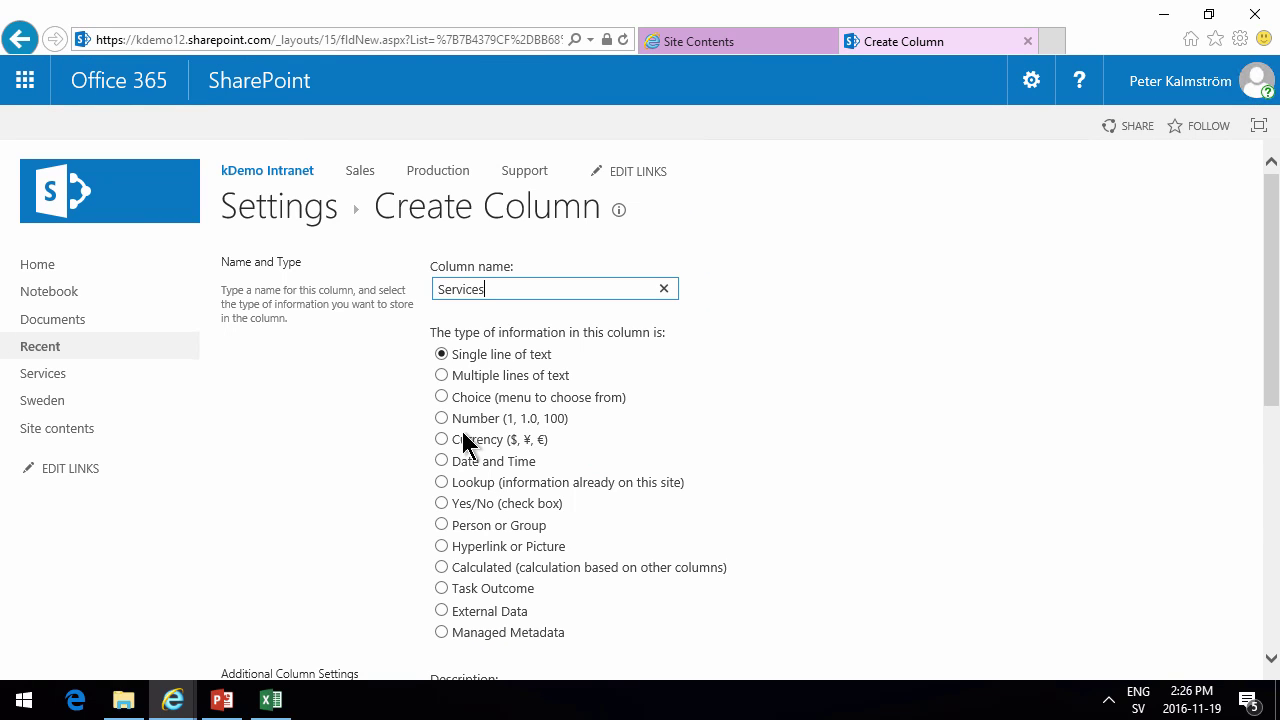
Step: Make the Services column a Lookup to the Services list's Title, allowing multiple values
click(440, 485)
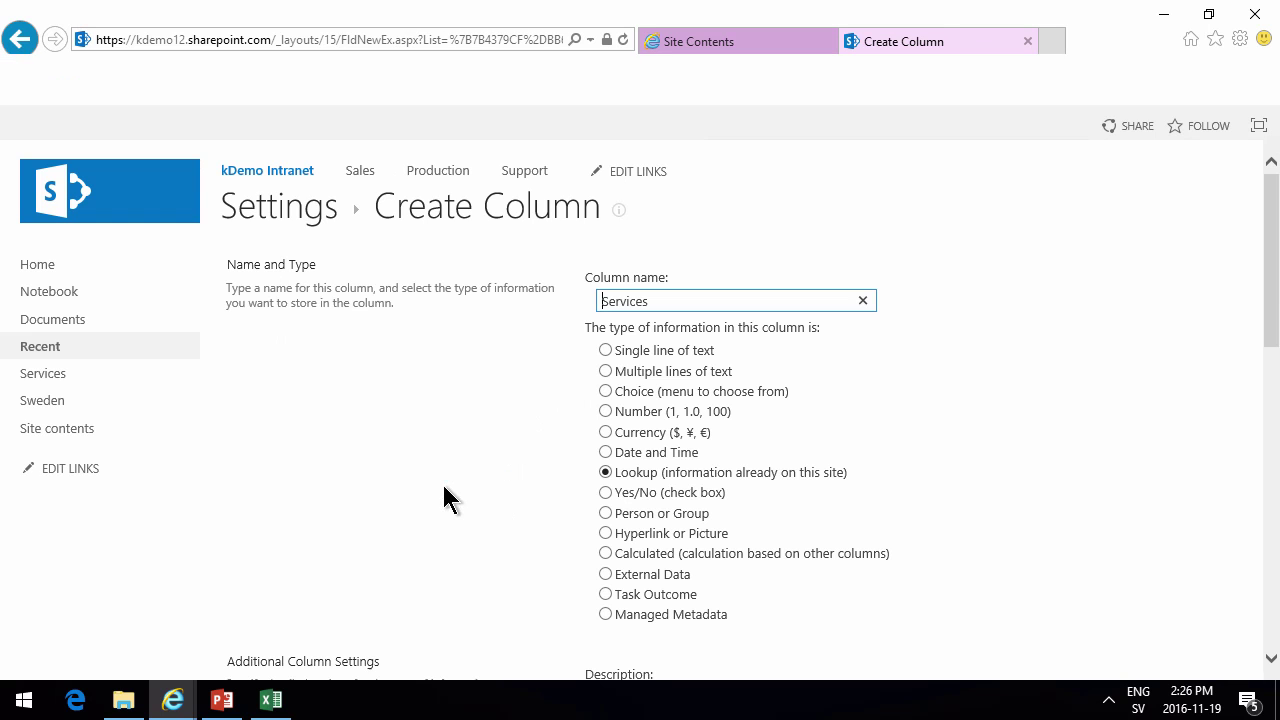
scroll(842, 440, down, 4)
click(755, 468)
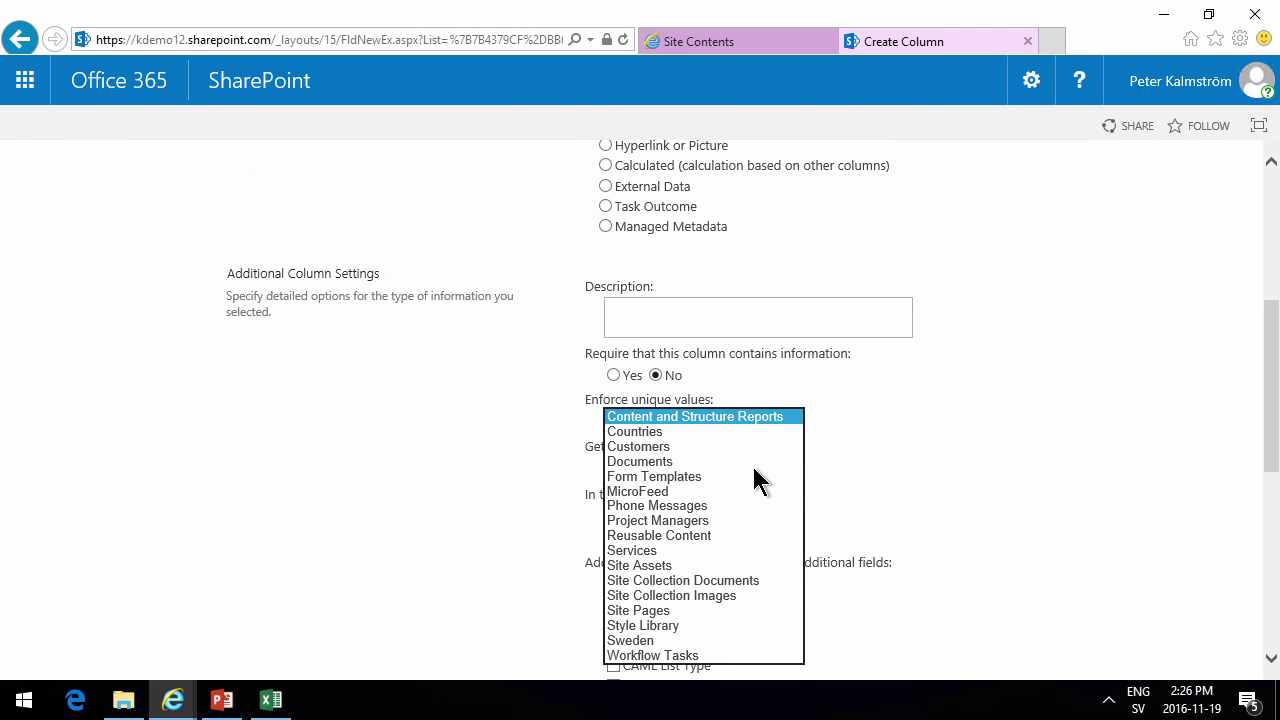
click(668, 548)
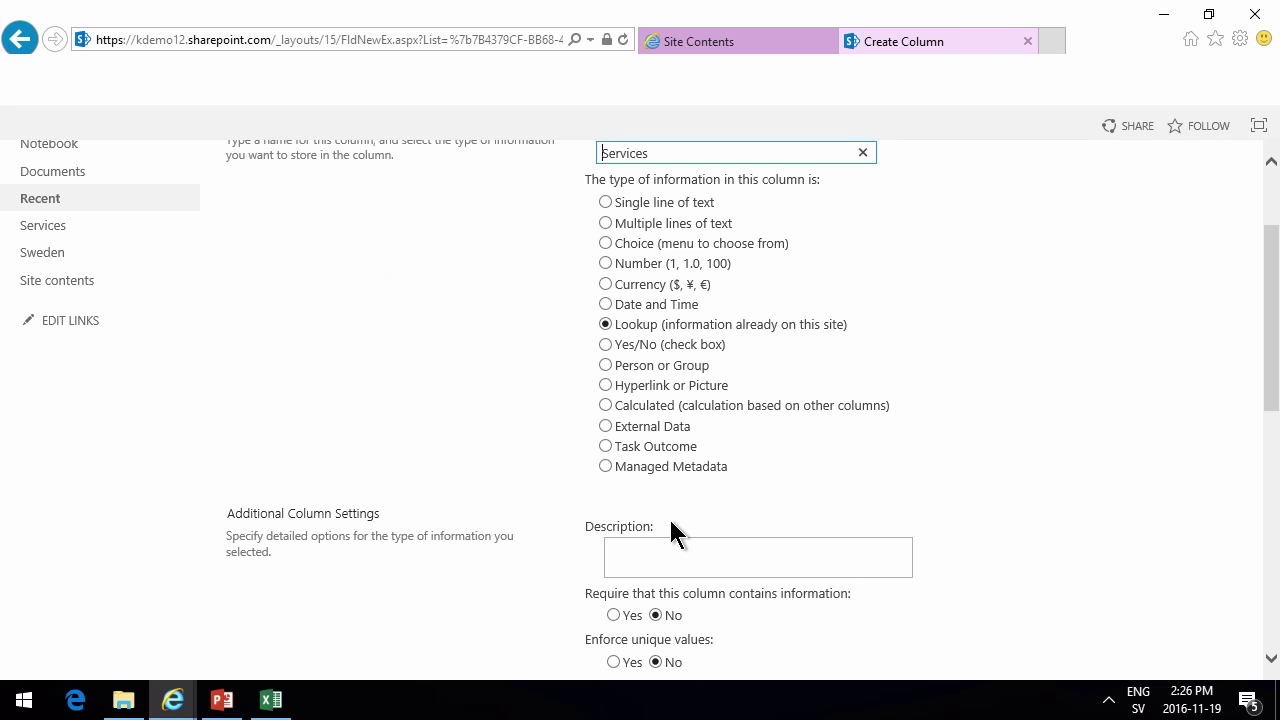
scroll(1052, 513, down, 1)
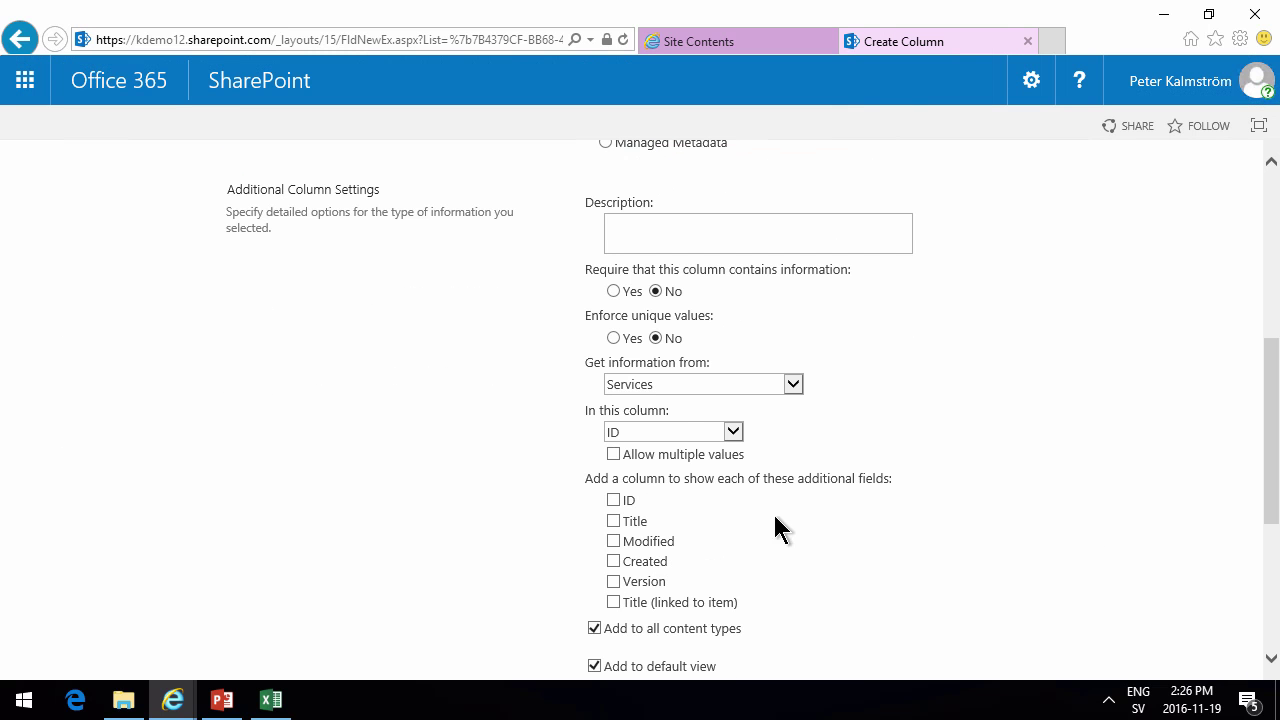
click(698, 432)
click(636, 447)
scroll(594, 334, down, 2)
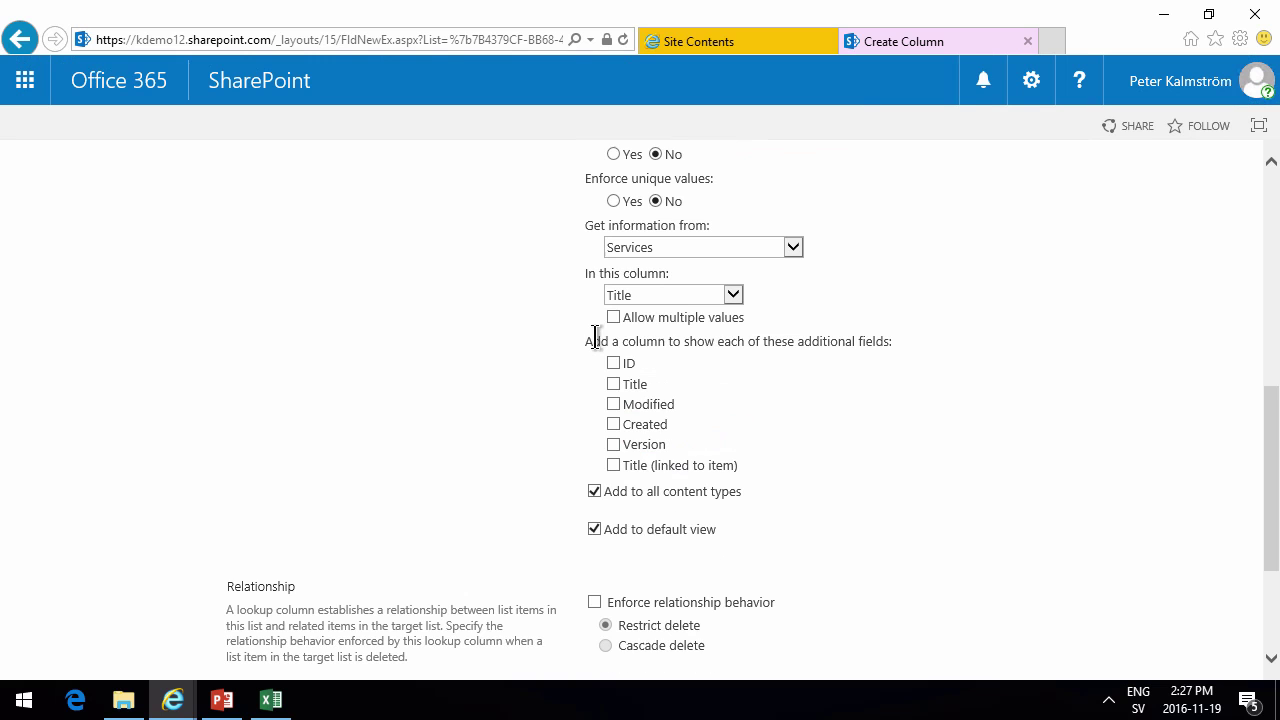
click(614, 320)
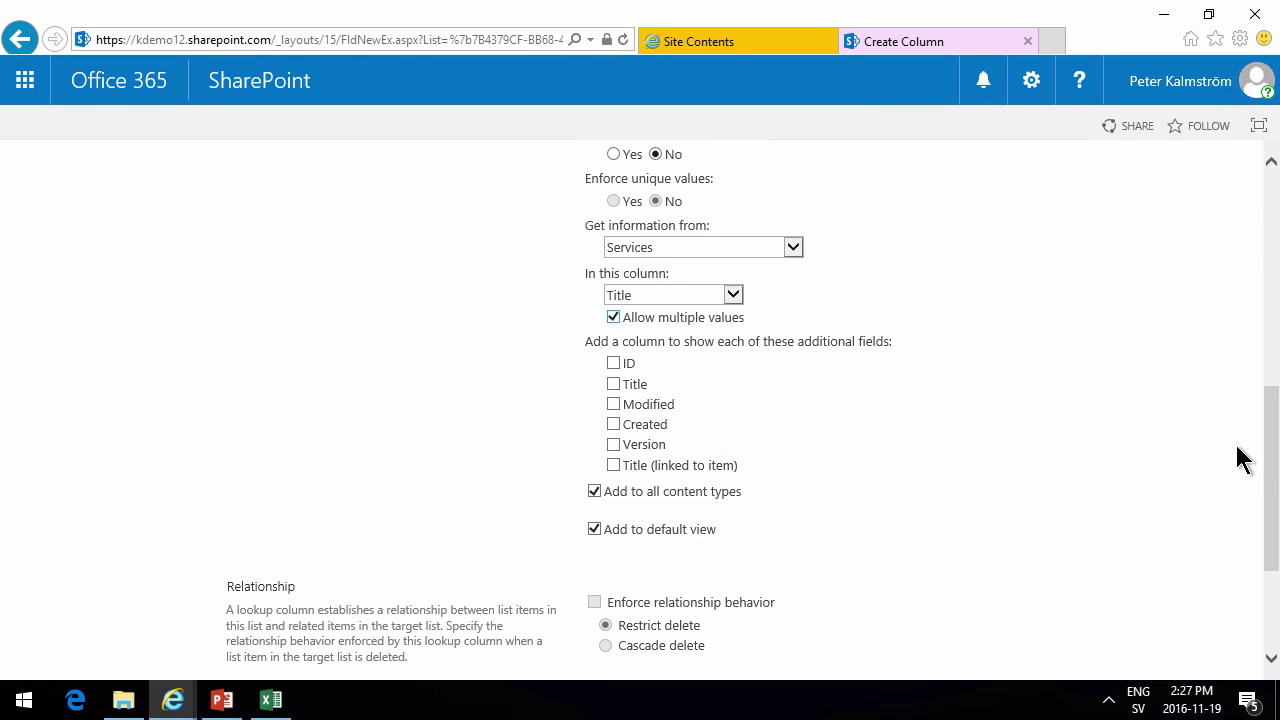
drag(1261, 457, 1261, 532)
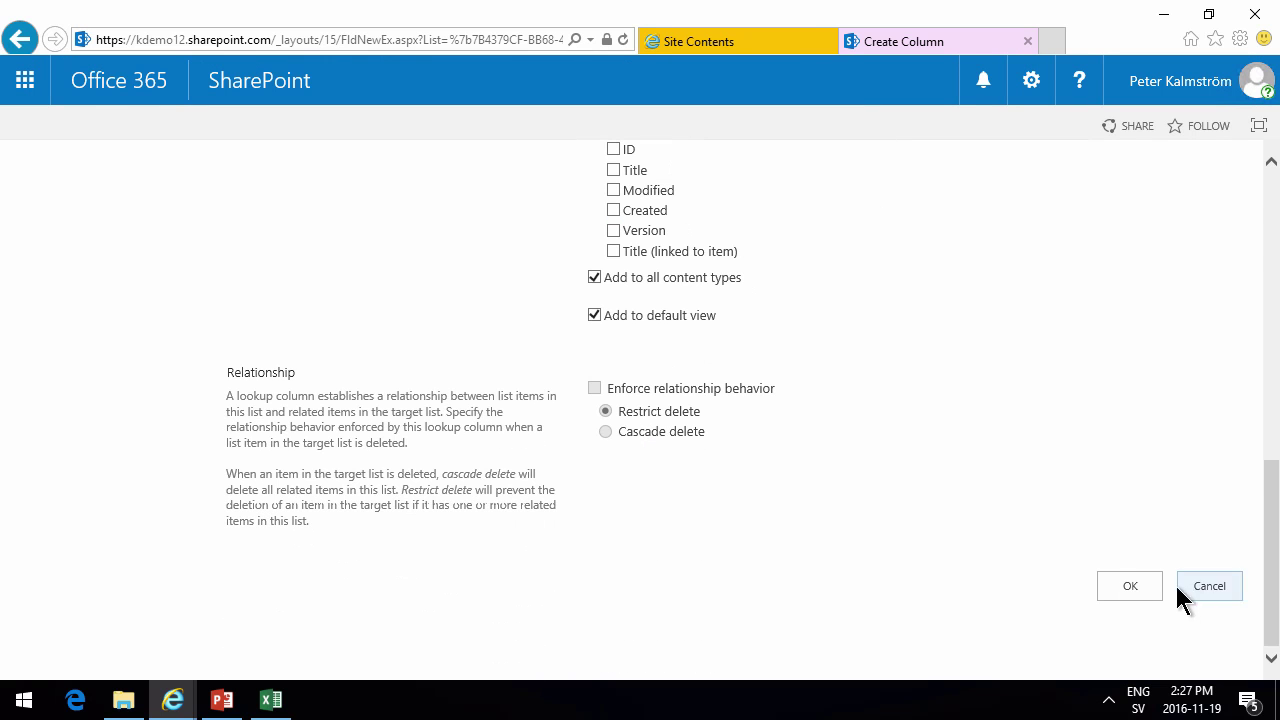
click(1120, 588)
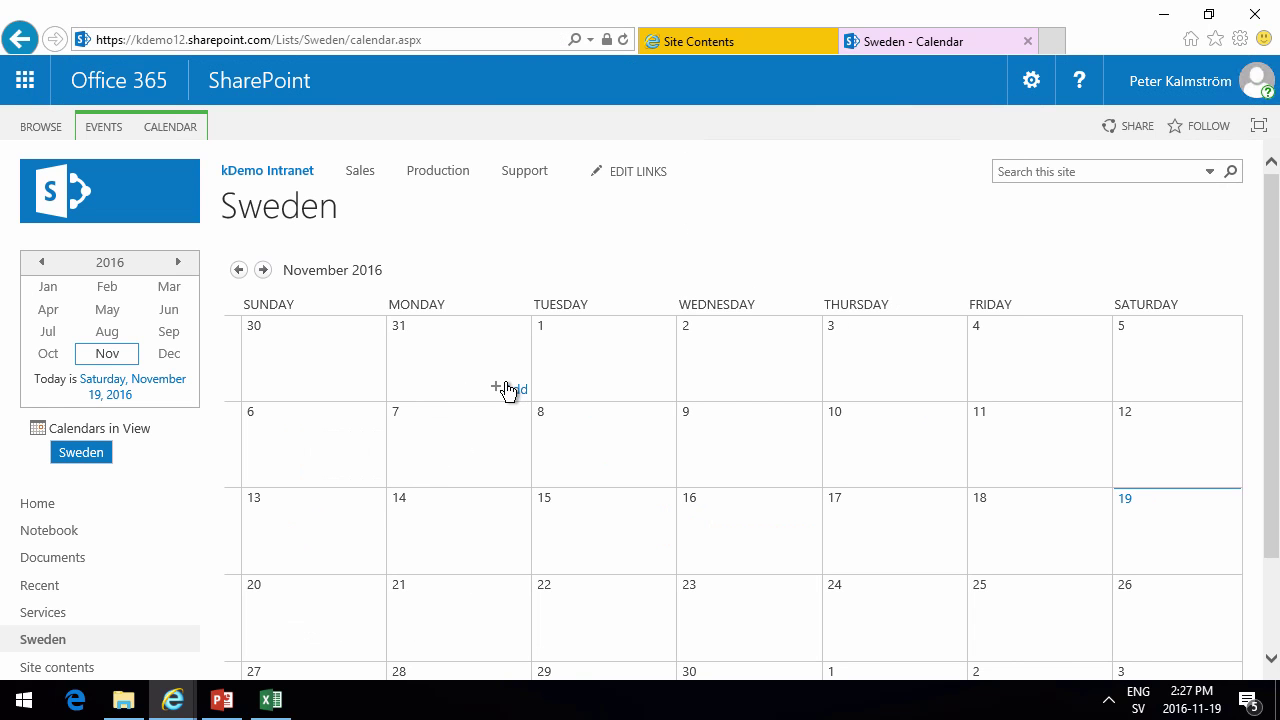
Step: Save Appointment 1 on 31 October, 3–4 pm, with Dinner and entertainment and Lunch services
click(512, 390)
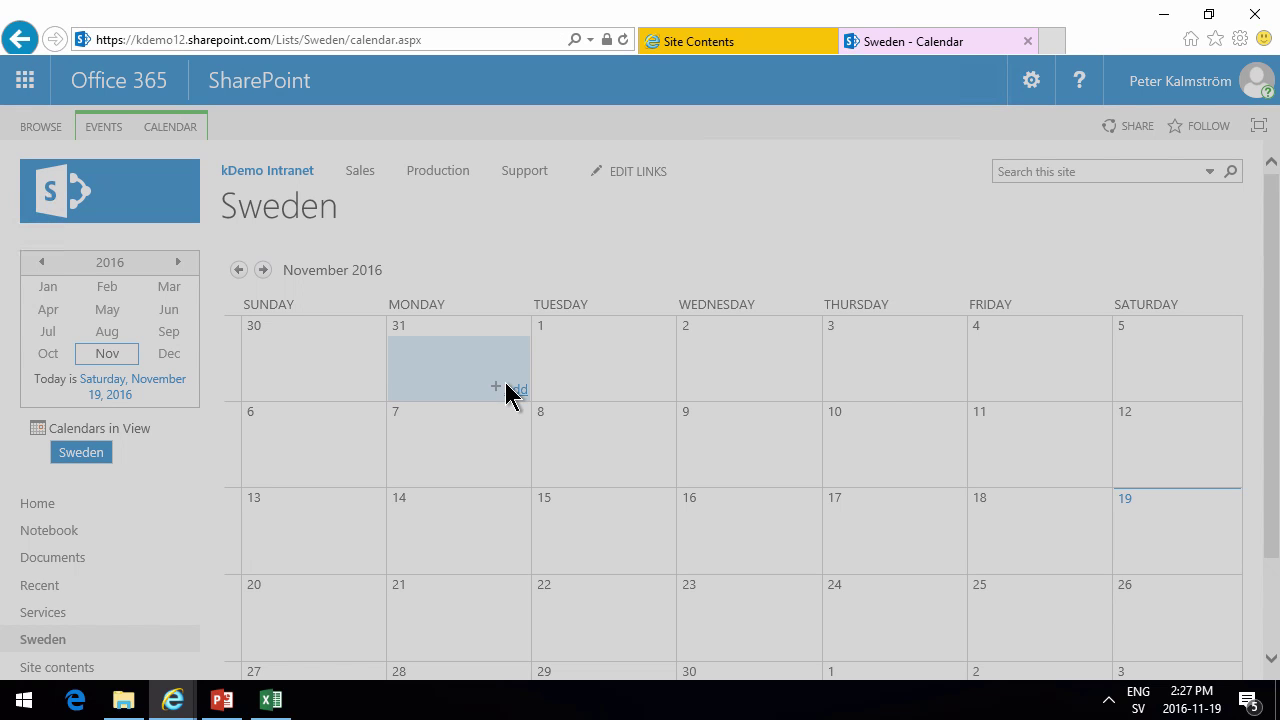
scroll(540, 389, down, 5)
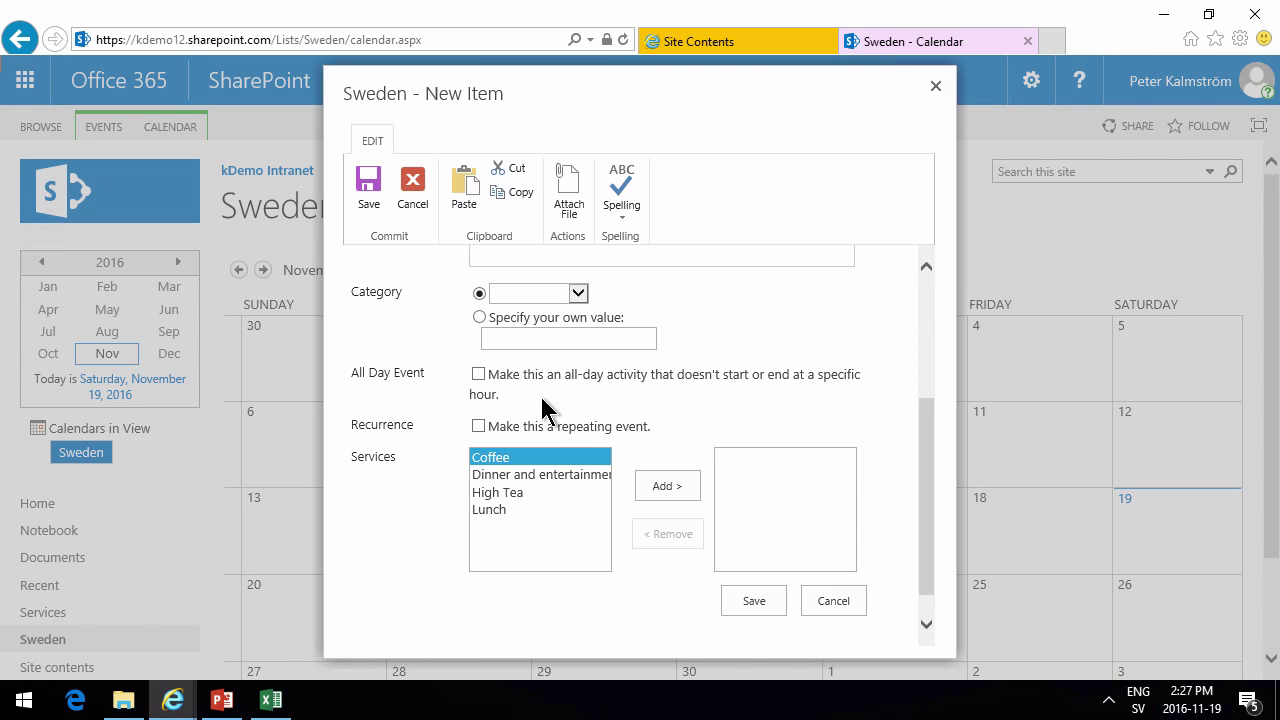
click(527, 475)
click(656, 490)
click(505, 492)
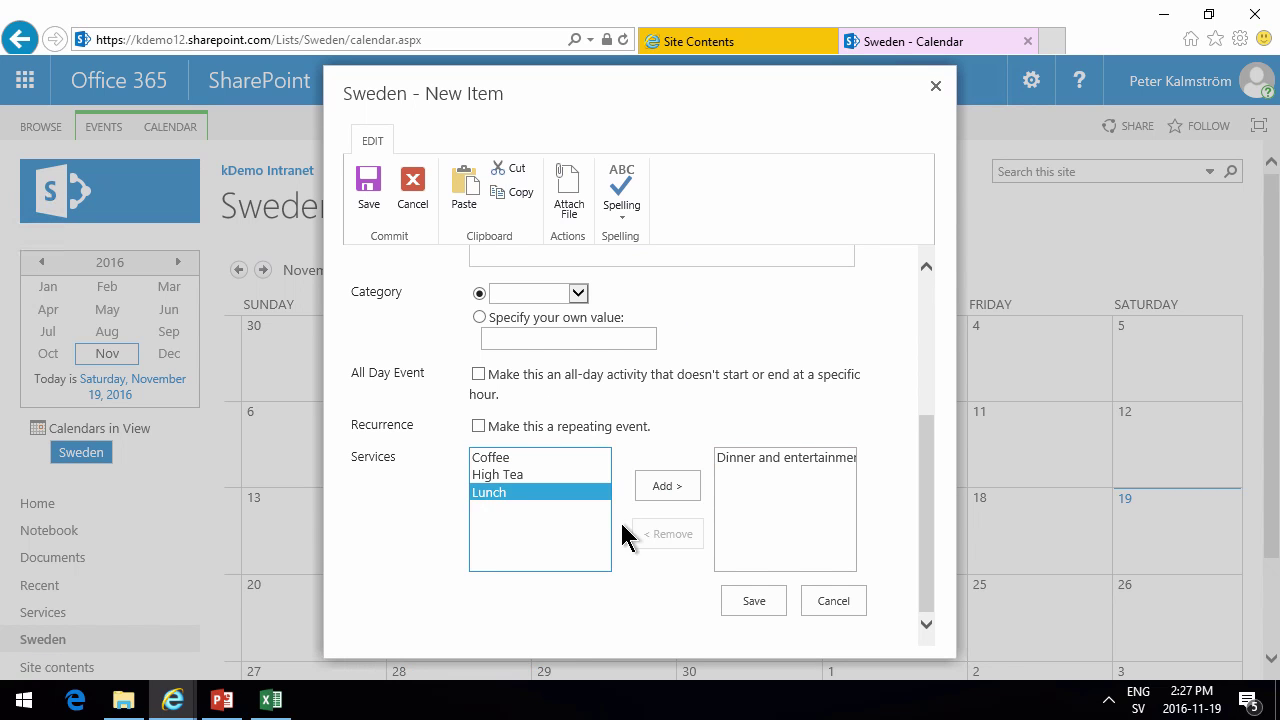
click(669, 489)
drag(930, 455, 930, 318)
click(476, 274)
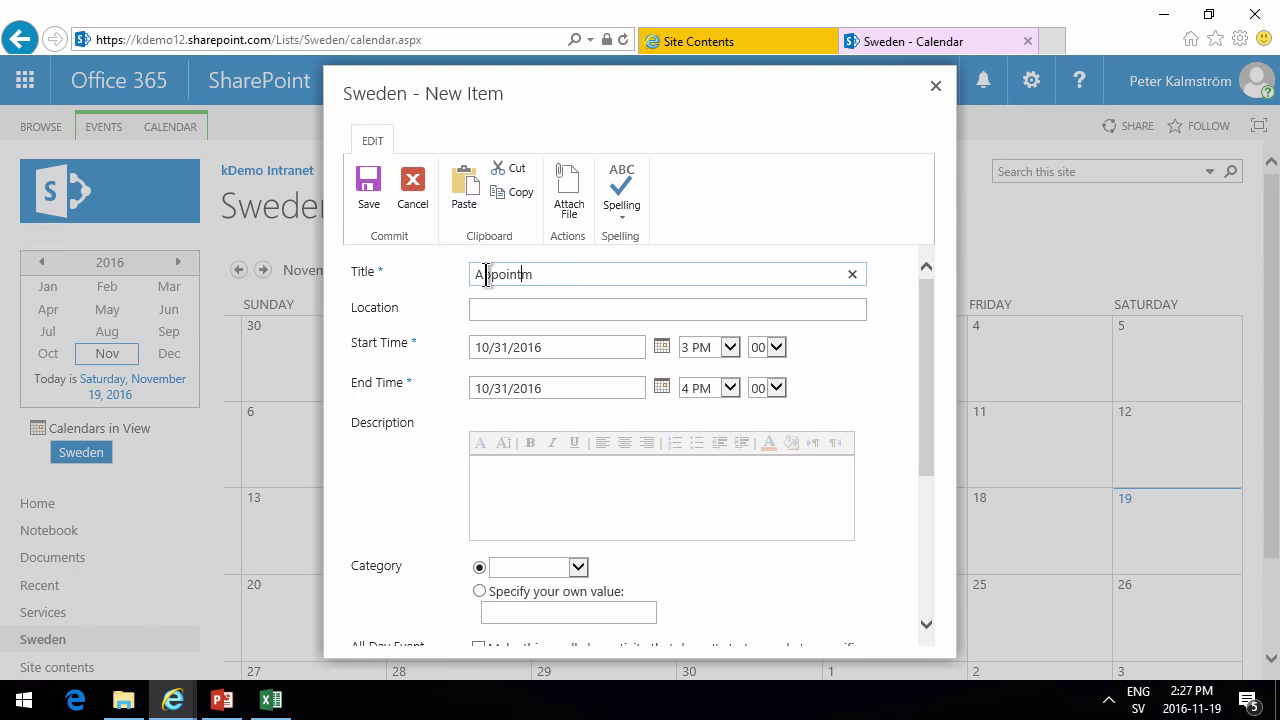
click(369, 183)
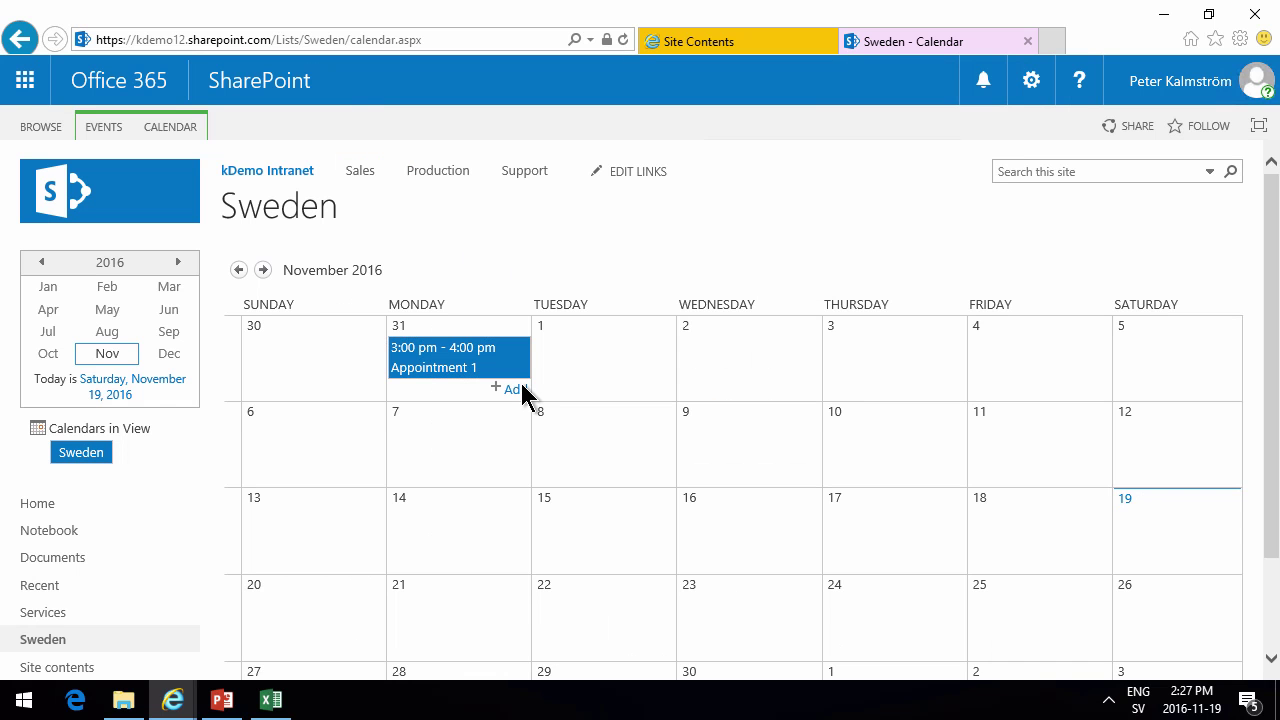
Step: Colour the calendar-list step and the custom-list step with its sub-items red on the slide
click(222, 699)
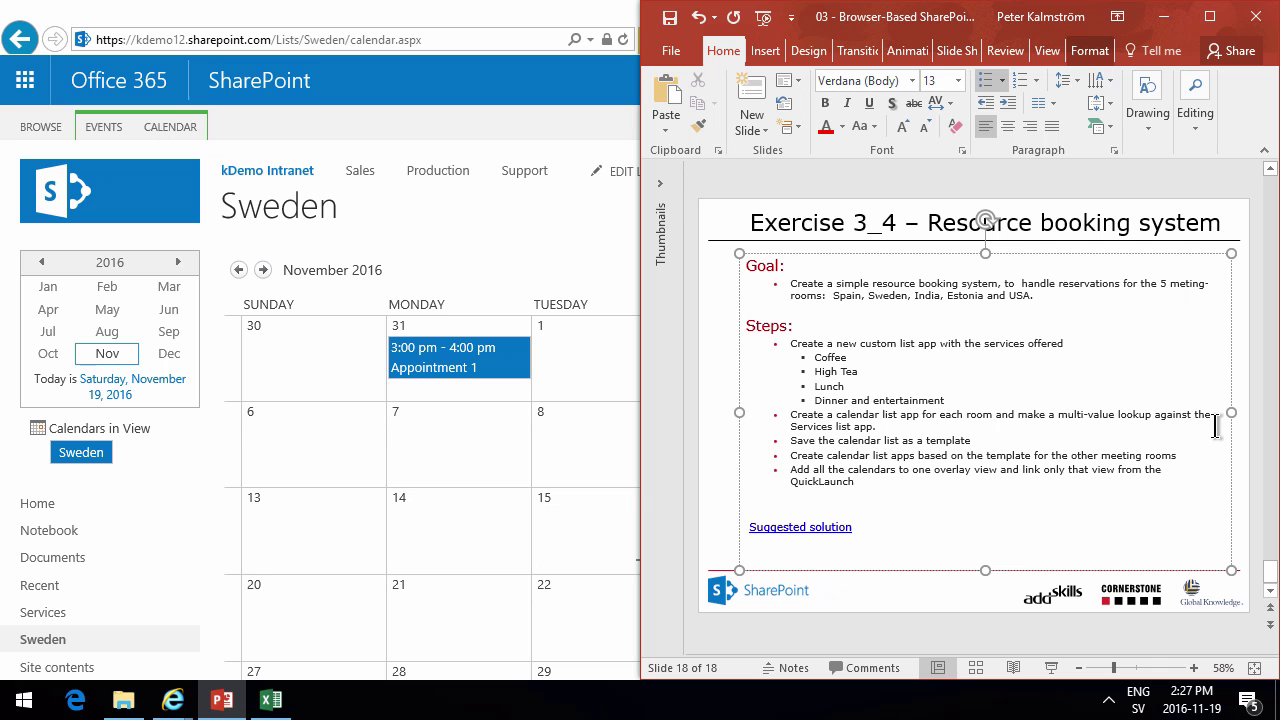
drag(877, 427, 790, 415)
click(826, 126)
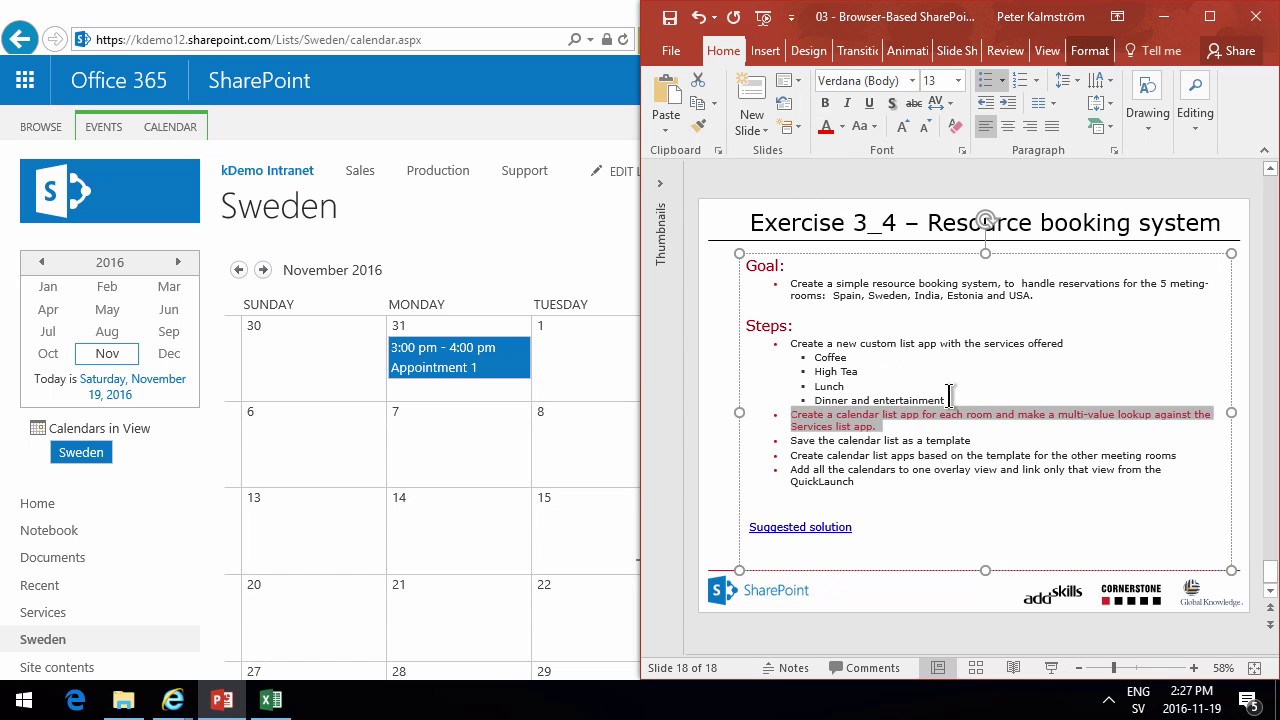
drag(946, 400, 788, 341)
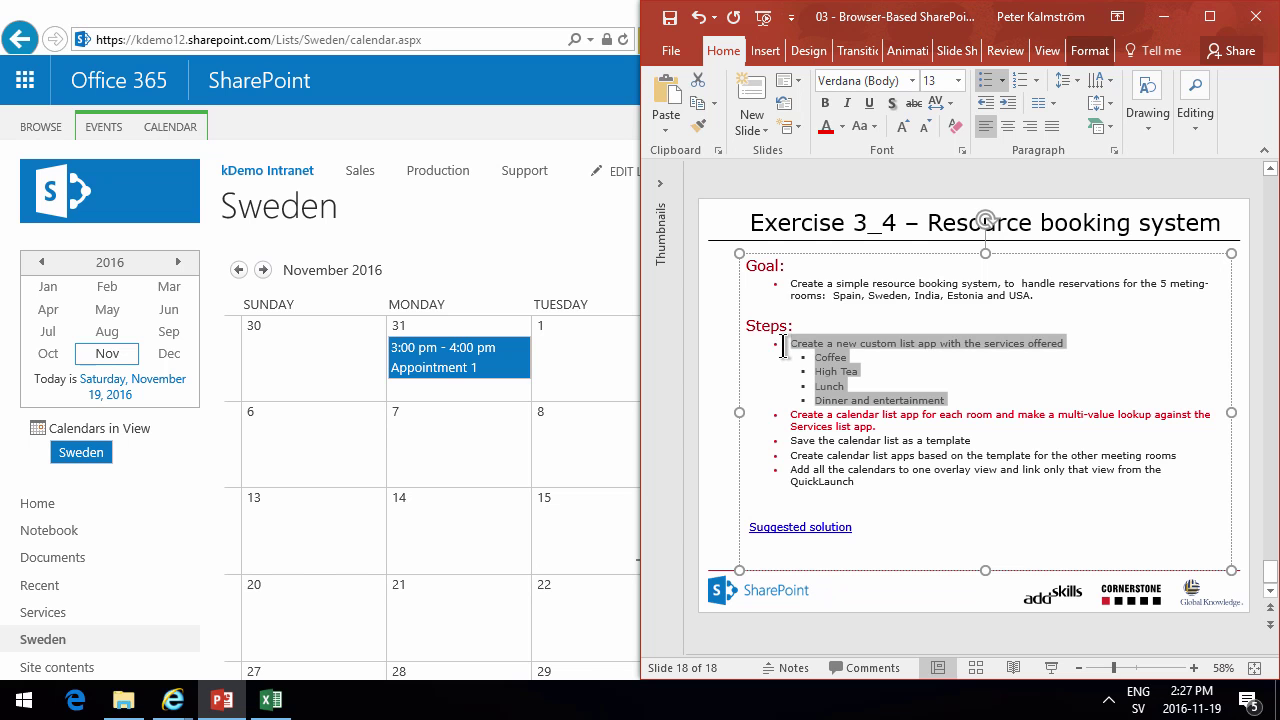
click(826, 126)
Step: Save the Sweden calendar as a list template with file and template name Room Calendar
click(507, 287)
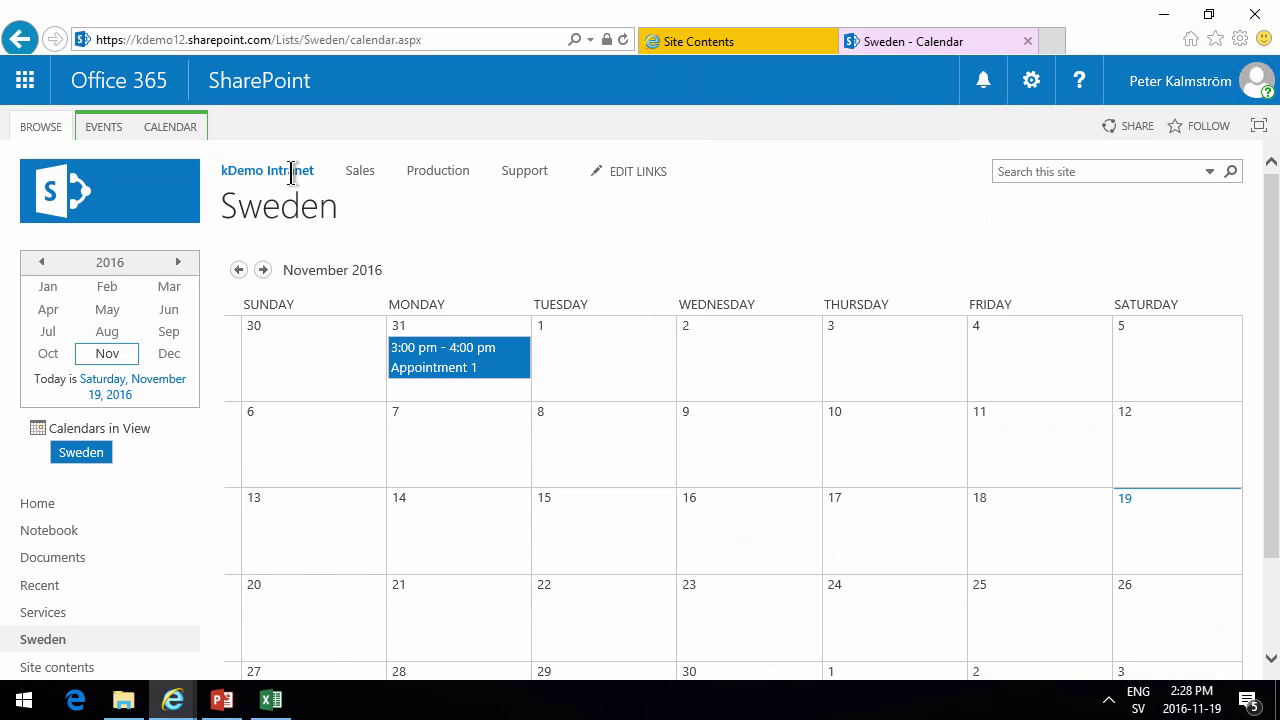
click(172, 131)
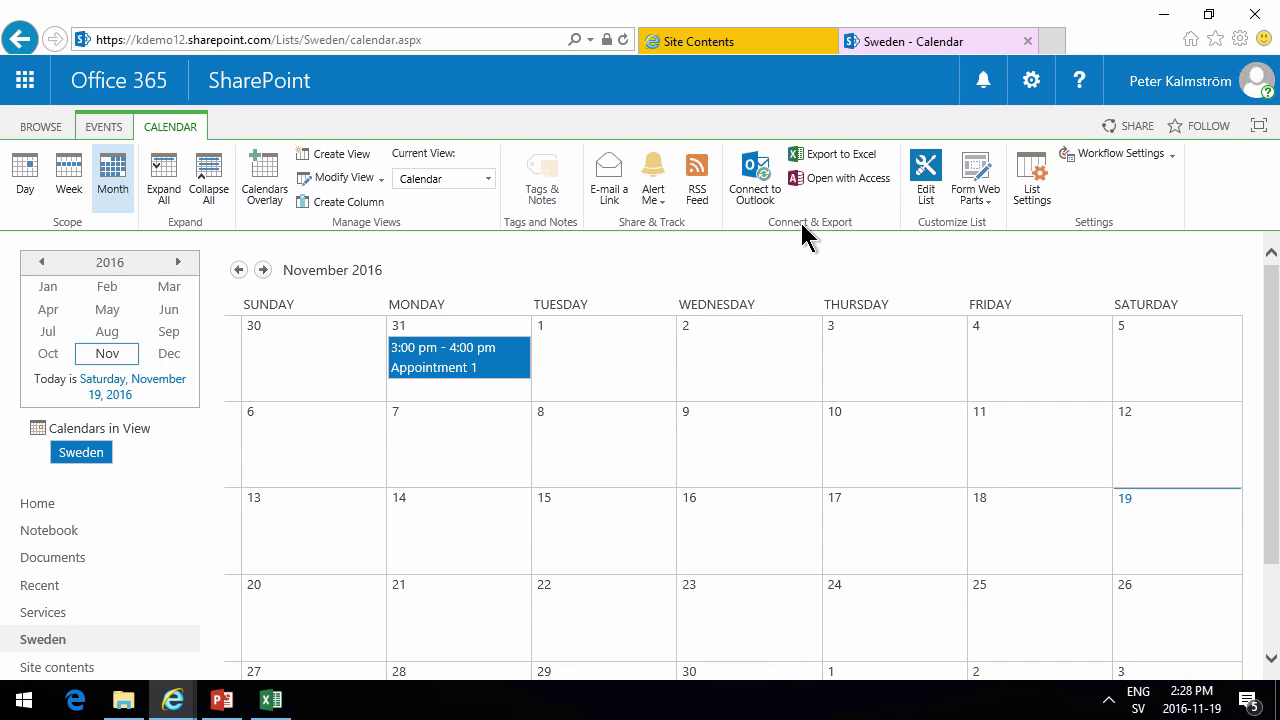
click(1031, 175)
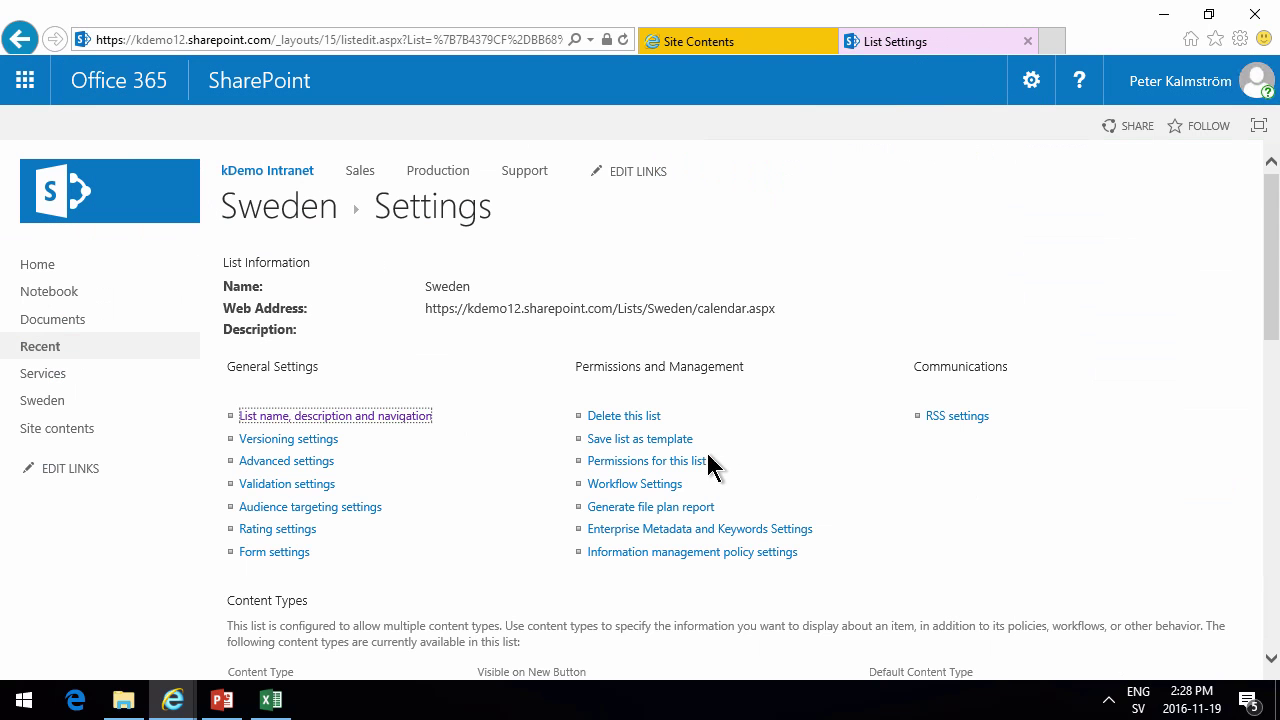
click(668, 440)
text(Room Calendar)
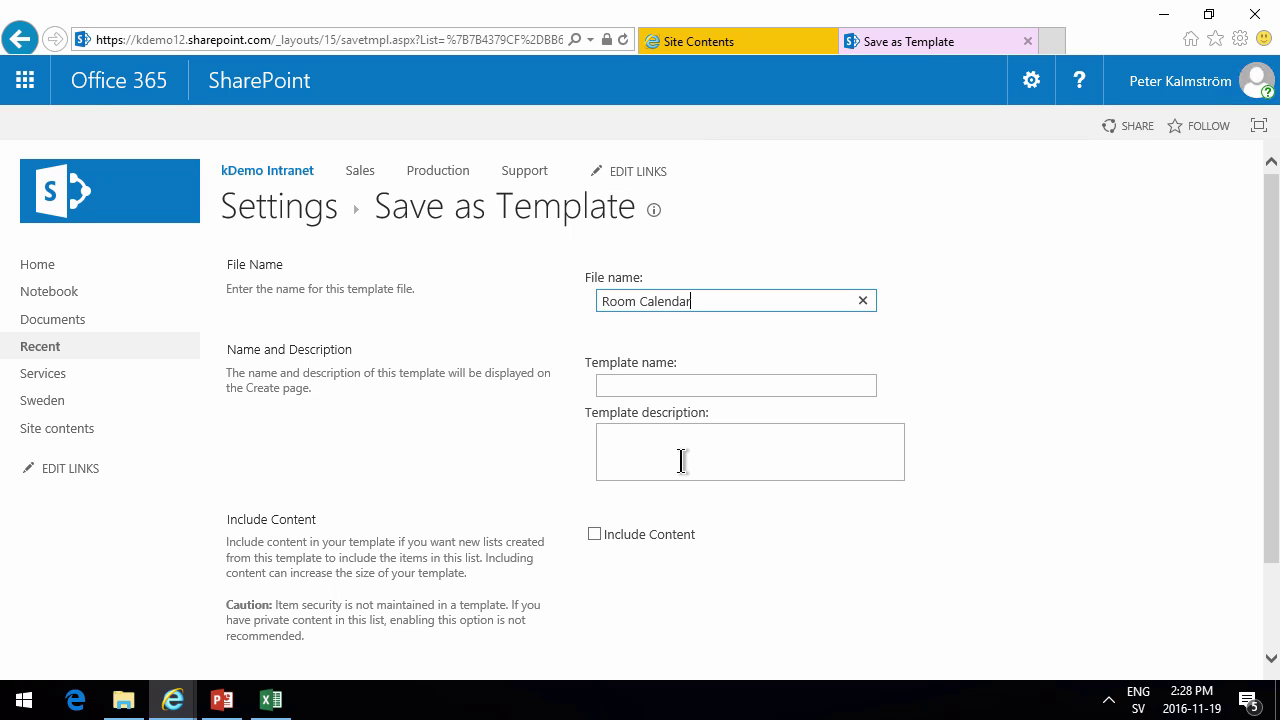
key(ctrl+a)
key(ctrl+c)
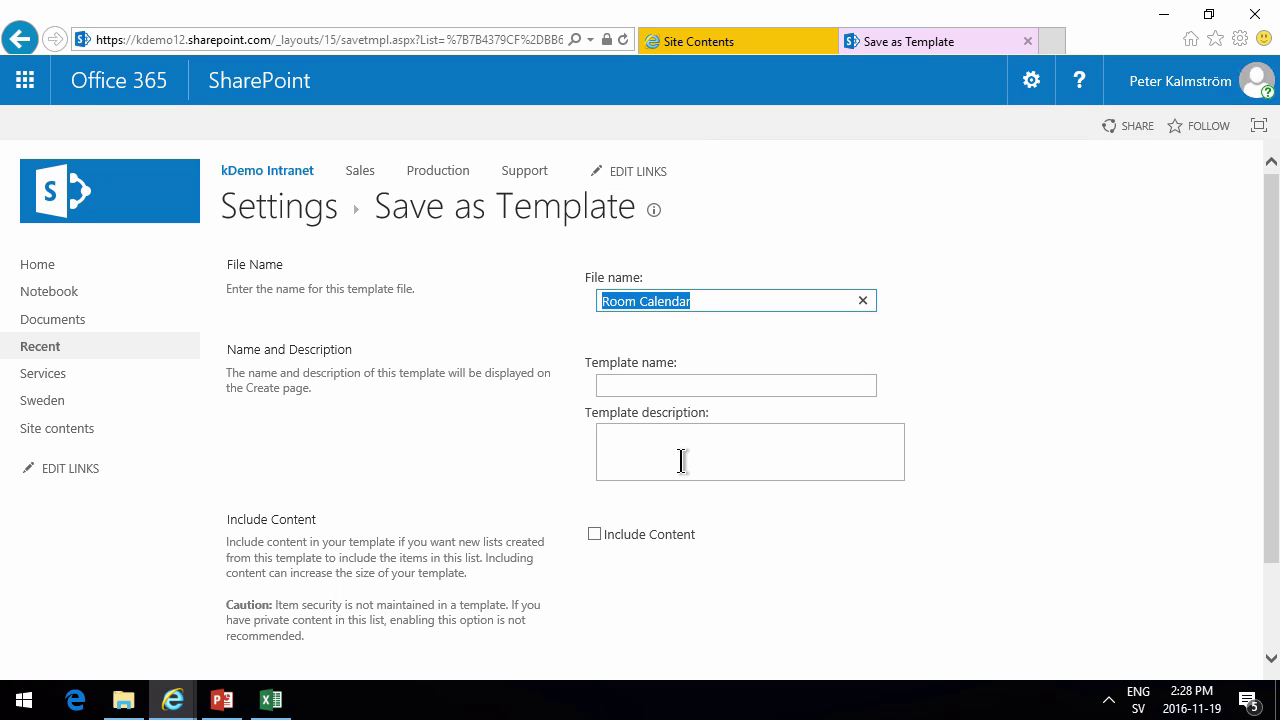
key(Tab)
key(ctrl+v)
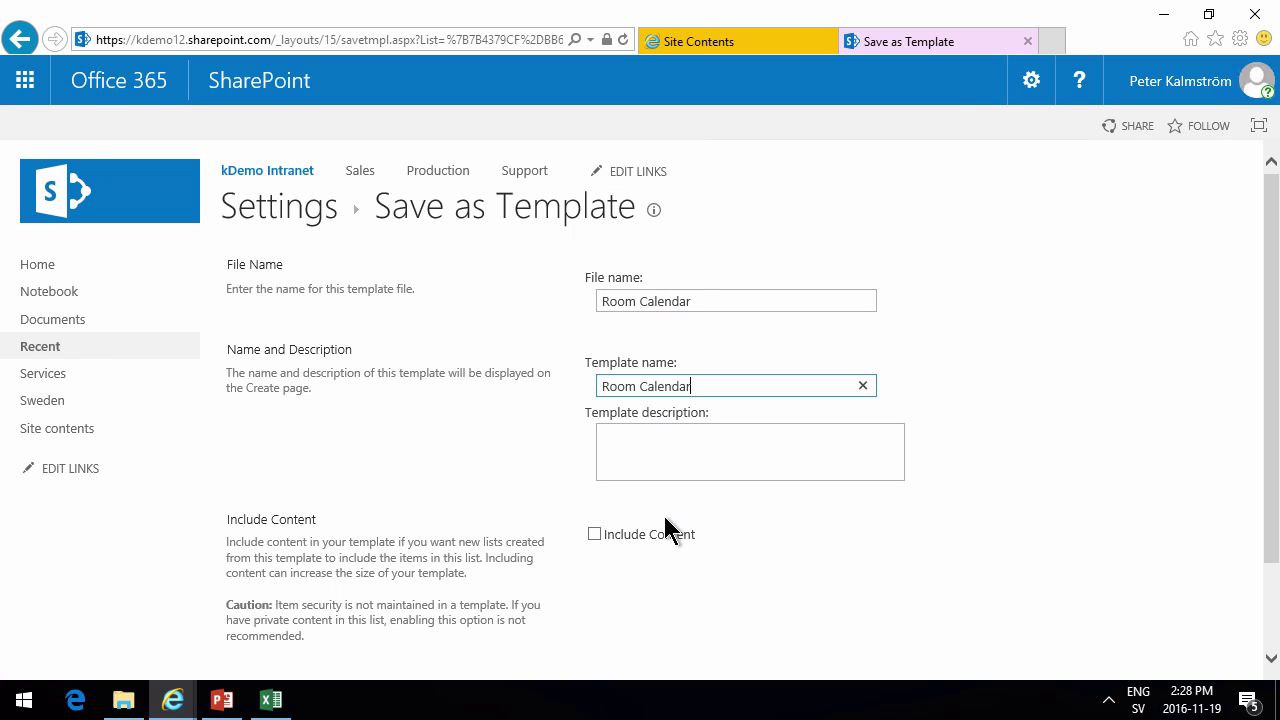
scroll(675, 530, down, 2)
click(1131, 585)
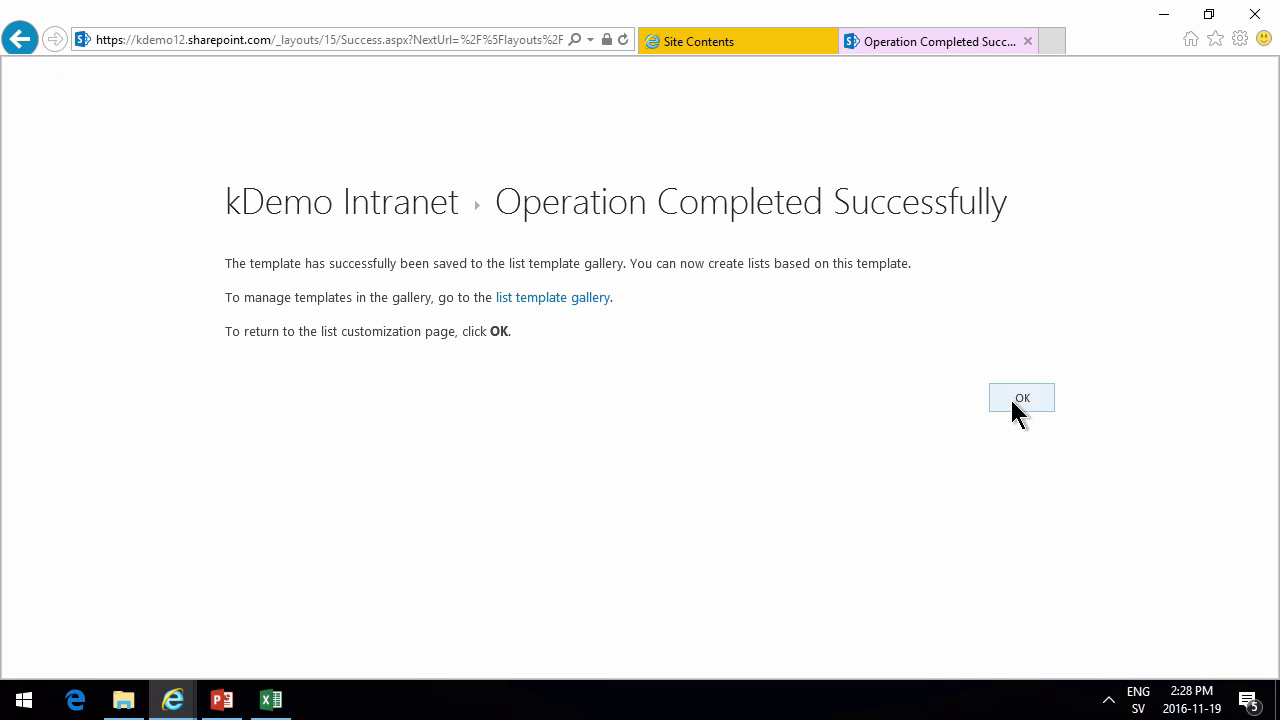
click(1020, 398)
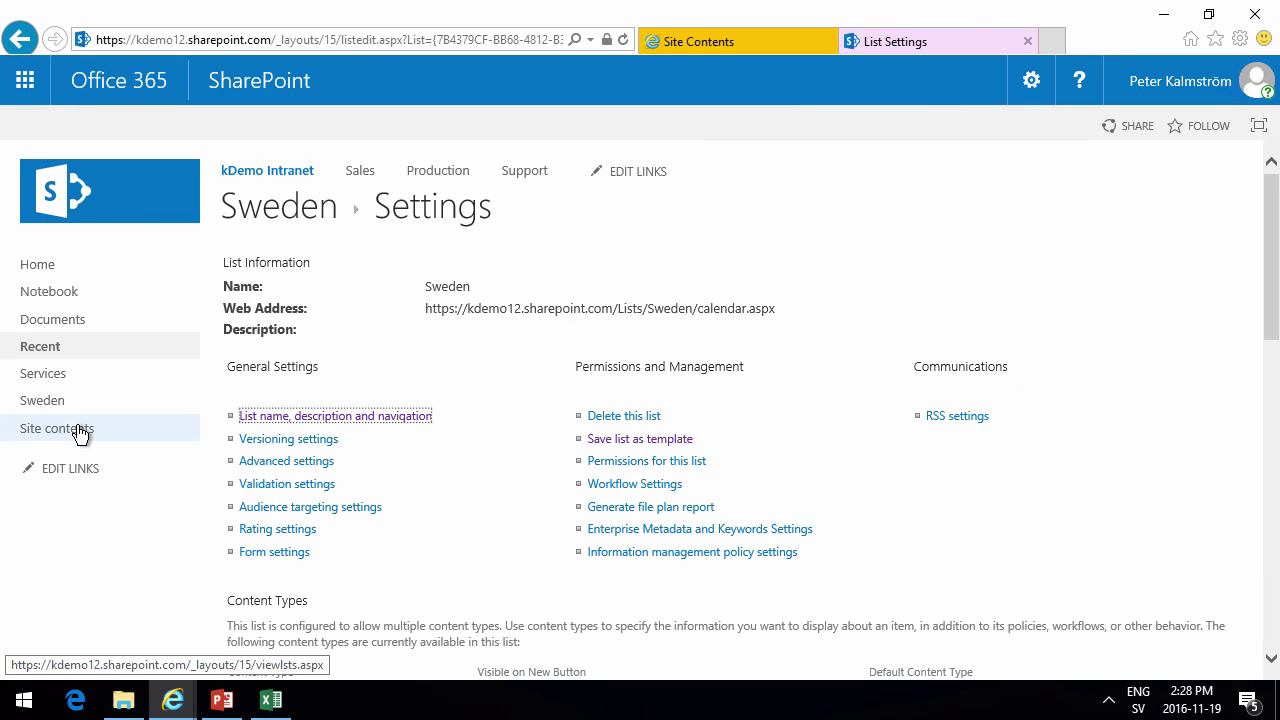
Step: Create a USA calendar from the Room Calendar template
click(80, 430)
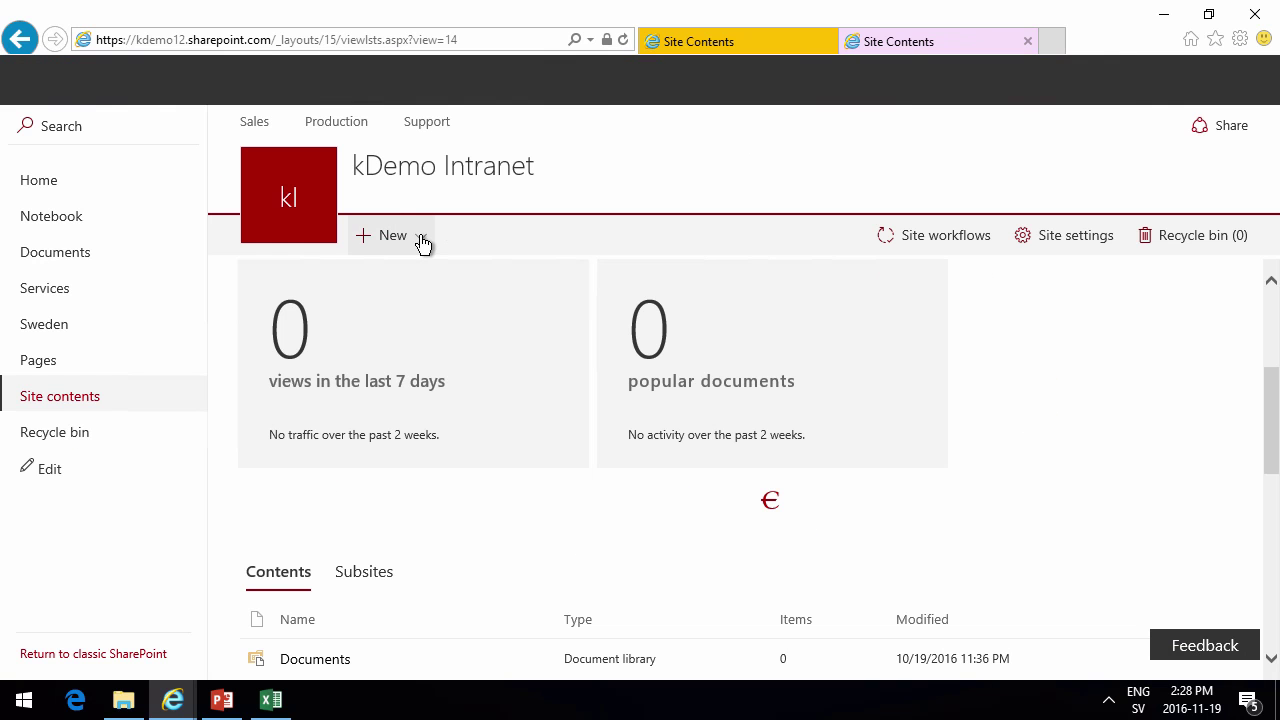
click(422, 243)
click(395, 403)
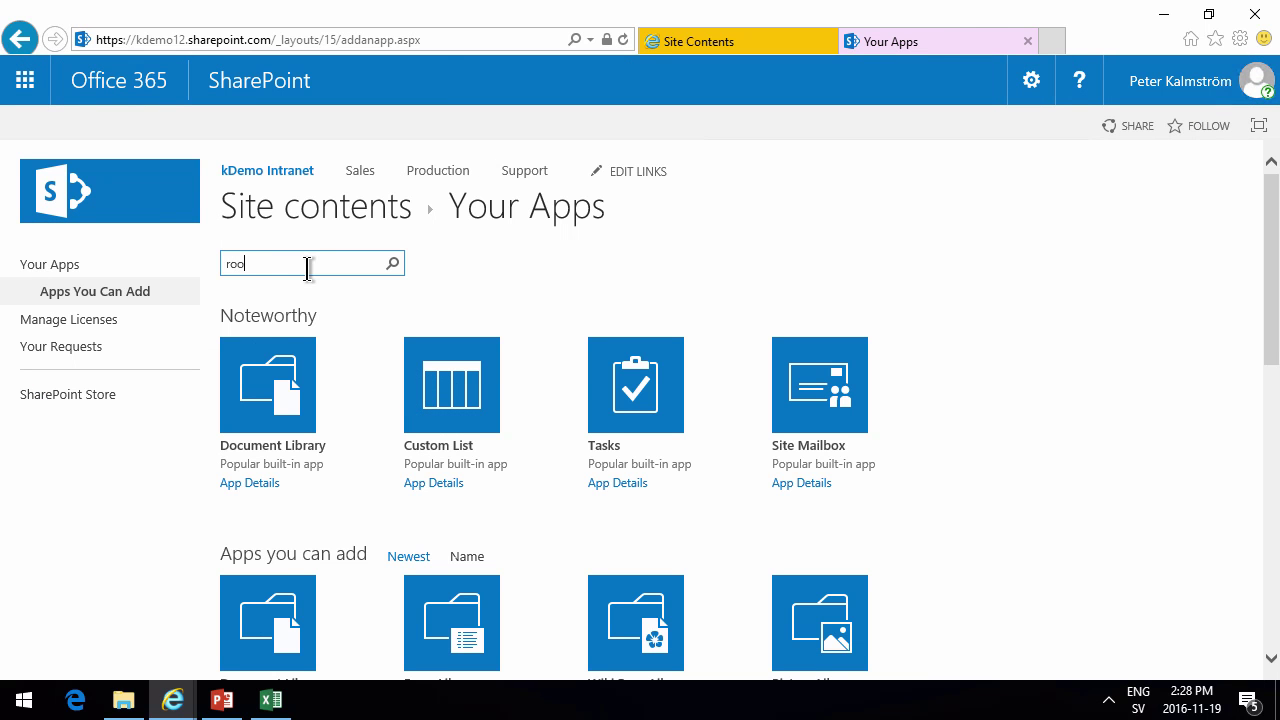
key(Return)
click(287, 419)
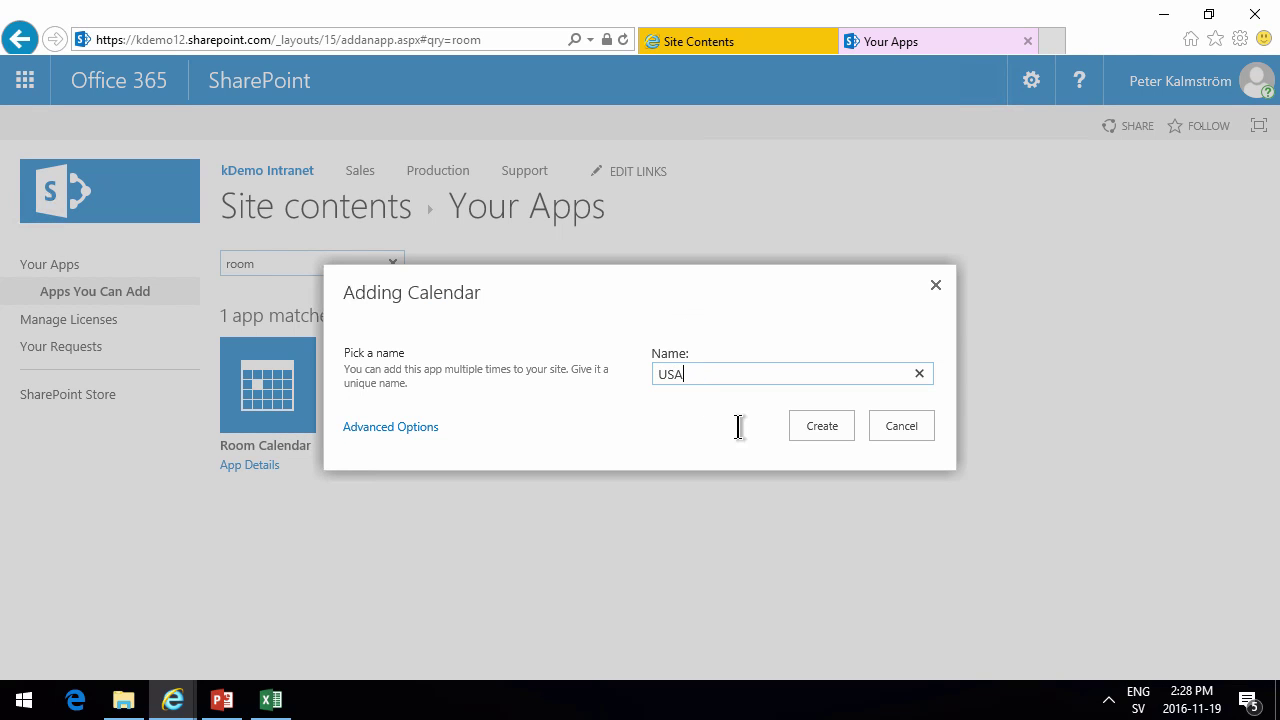
click(836, 415)
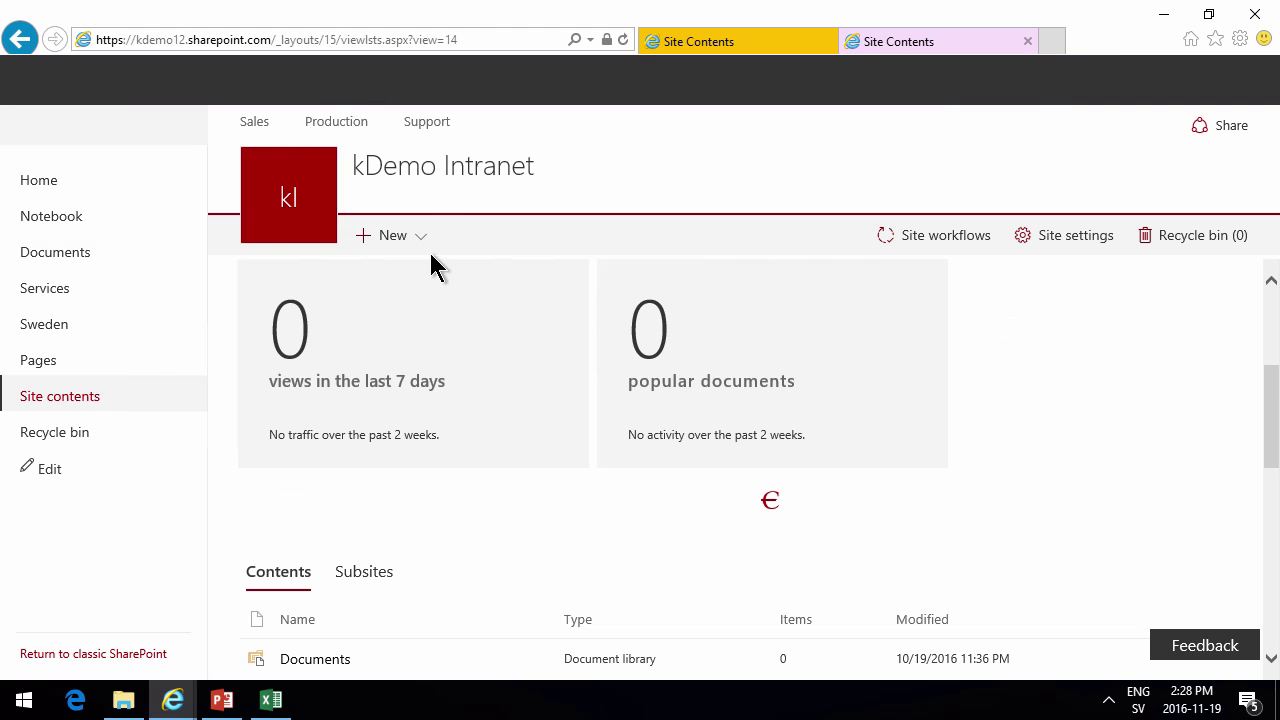
Step: Create a Spain calendar from the Room Calendar template
click(428, 246)
click(412, 391)
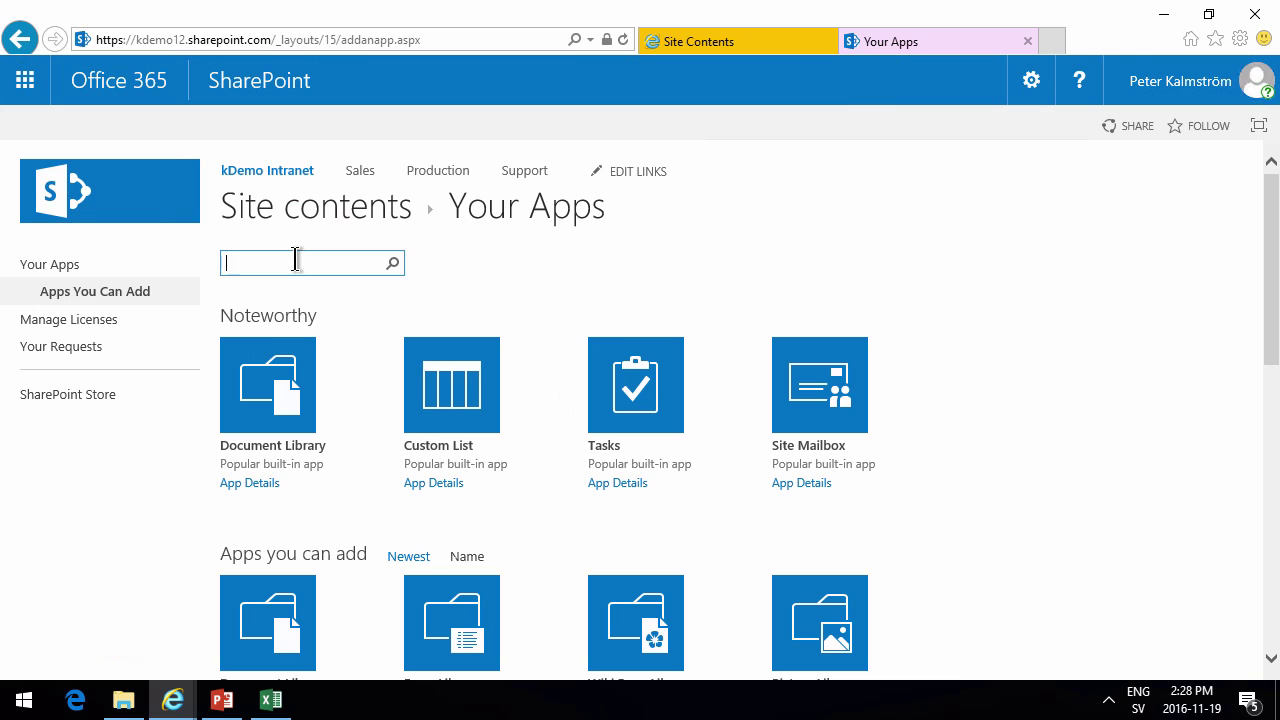
key(Return)
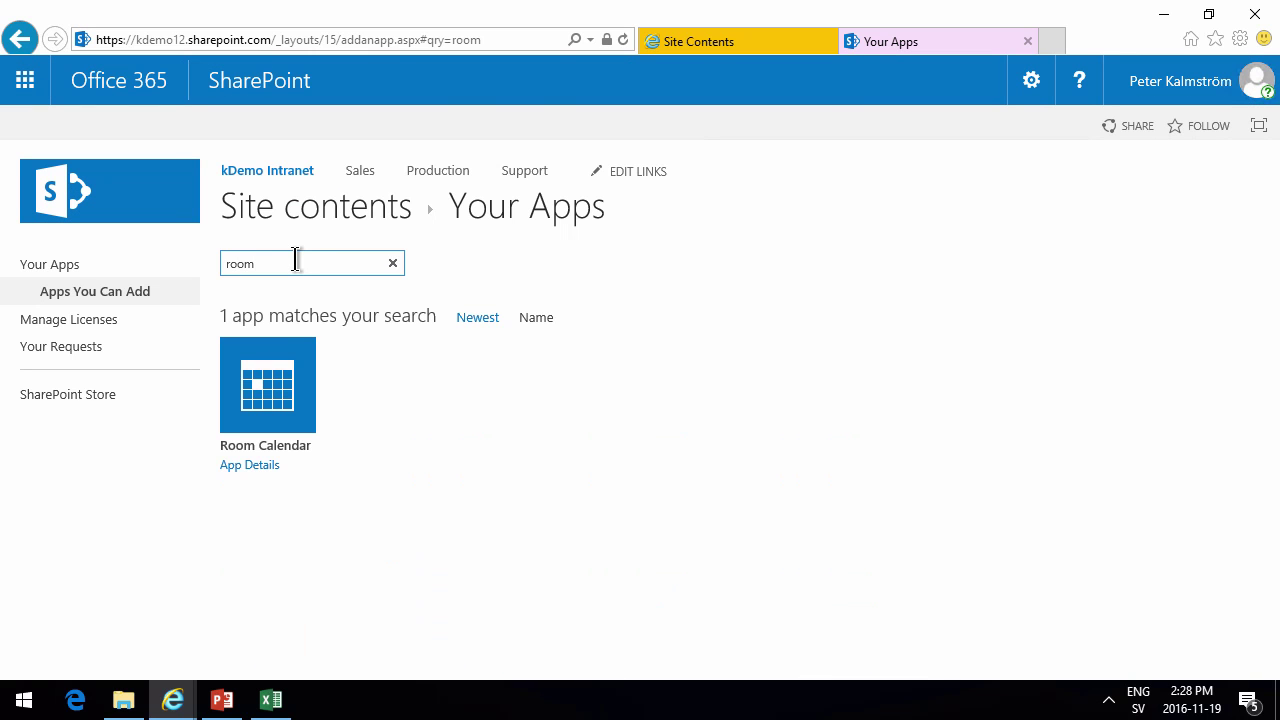
click(283, 408)
text(Spain)
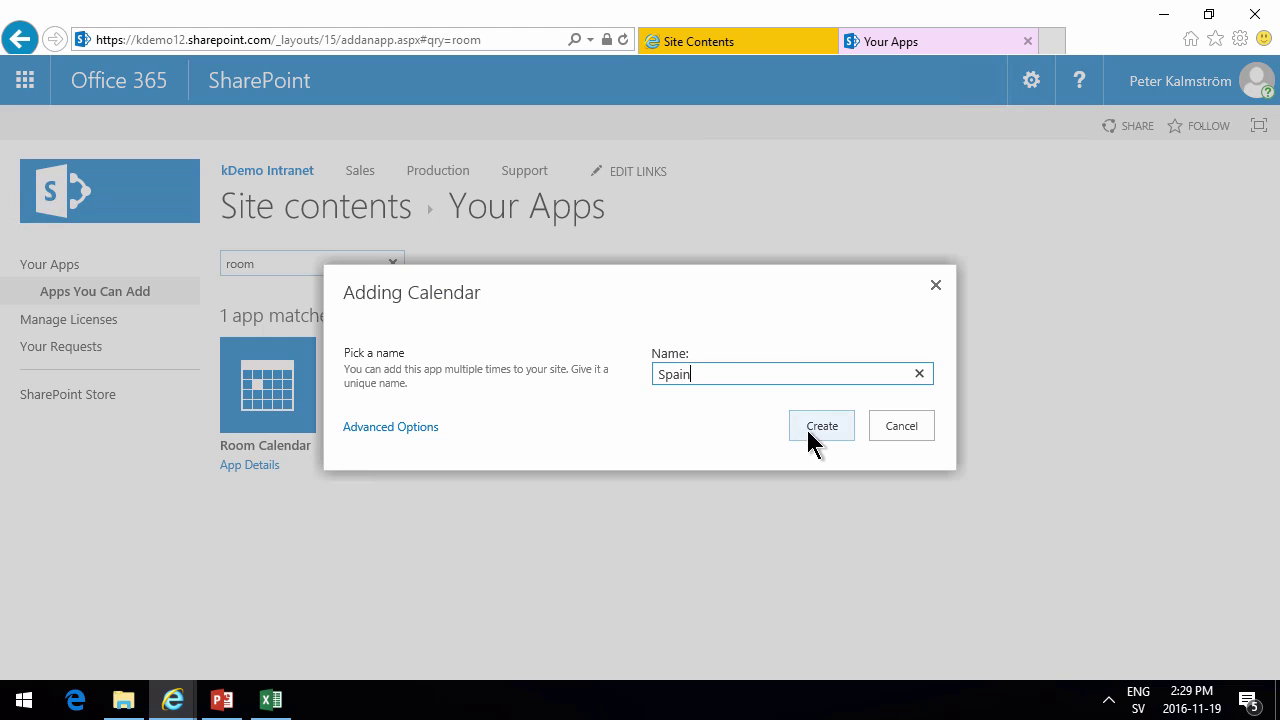
click(805, 426)
Step: Create an Estonia calendar from the Room Calendar template, then check the exercise slide
click(430, 242)
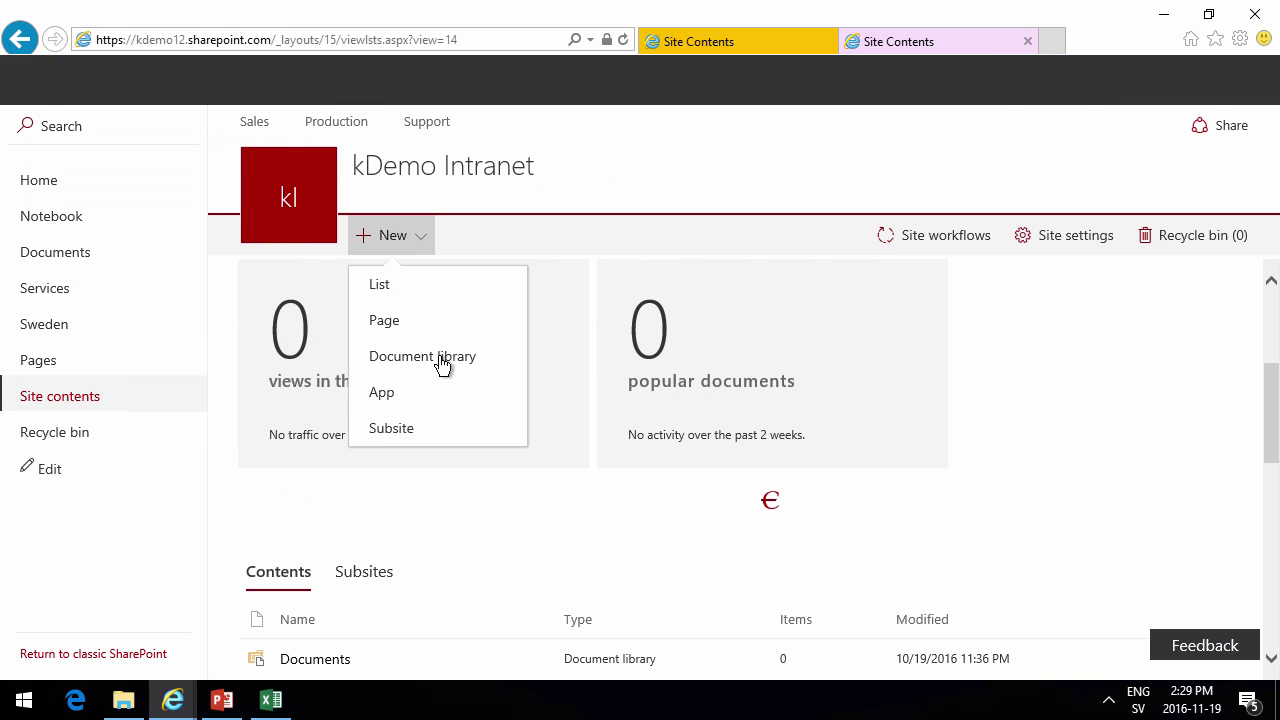
click(403, 396)
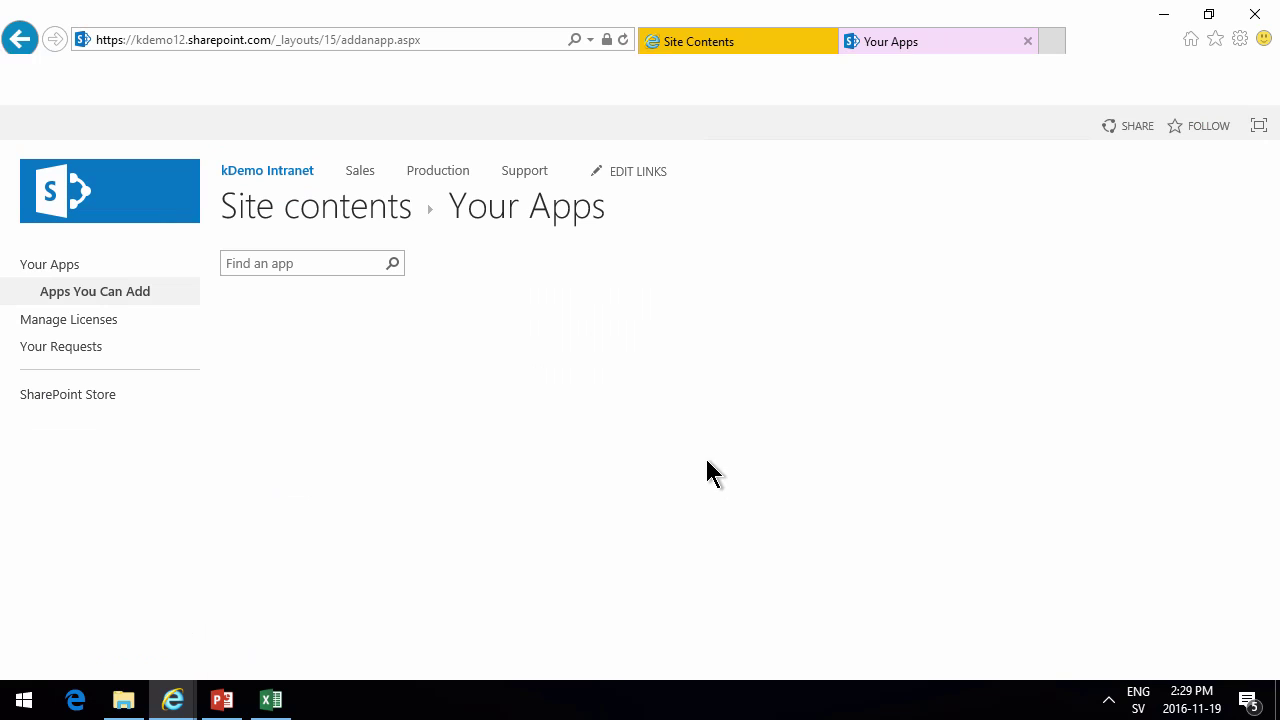
click(295, 262)
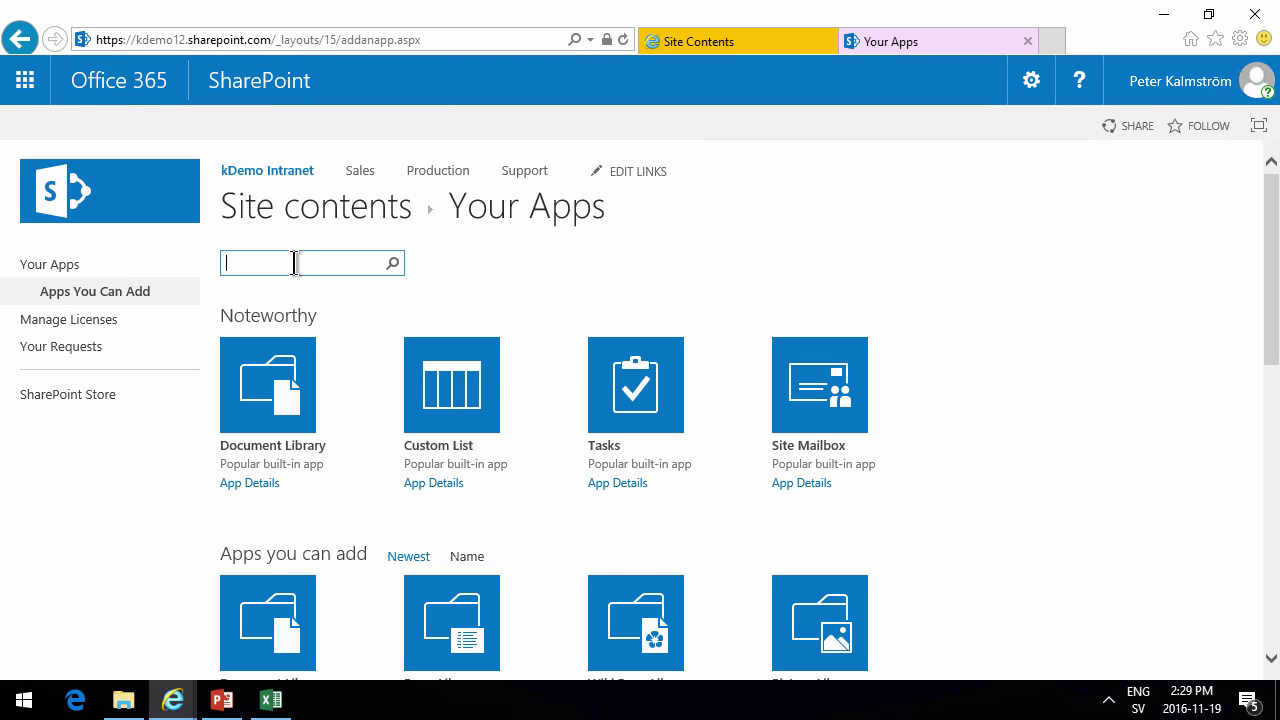
key(Return)
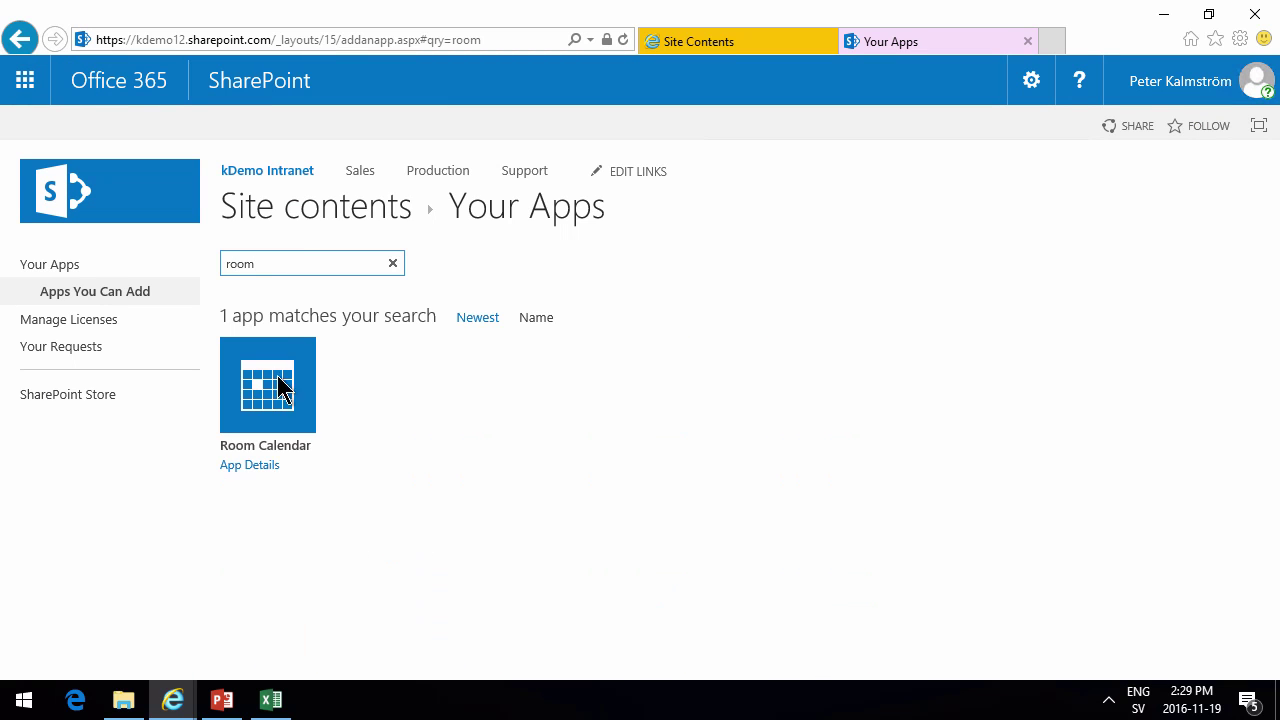
click(277, 409)
text(Estonia)
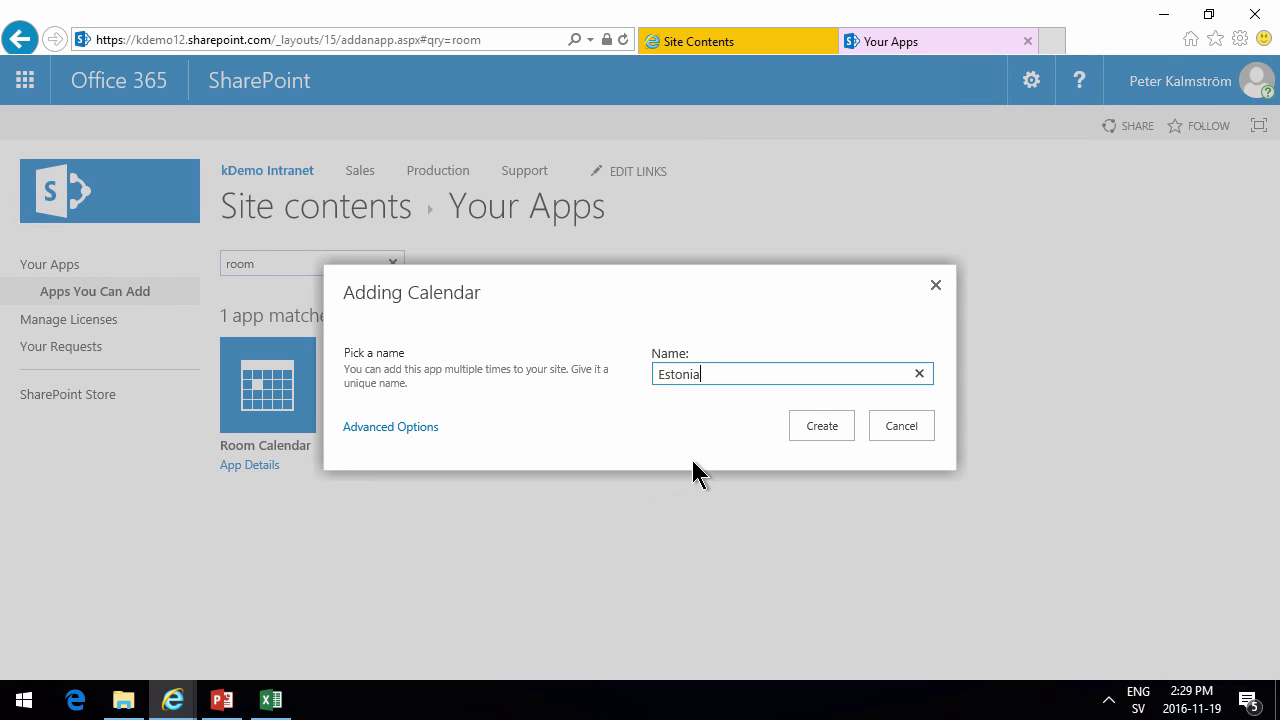
click(821, 426)
click(222, 700)
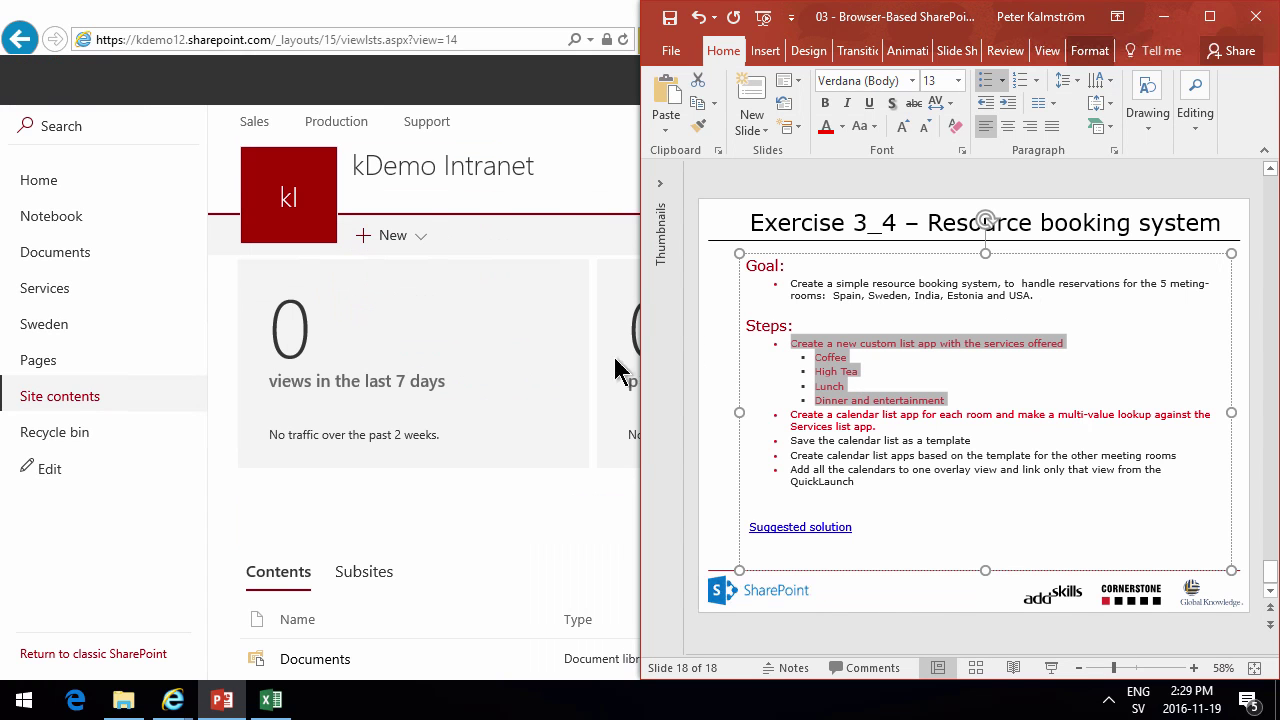
click(424, 236)
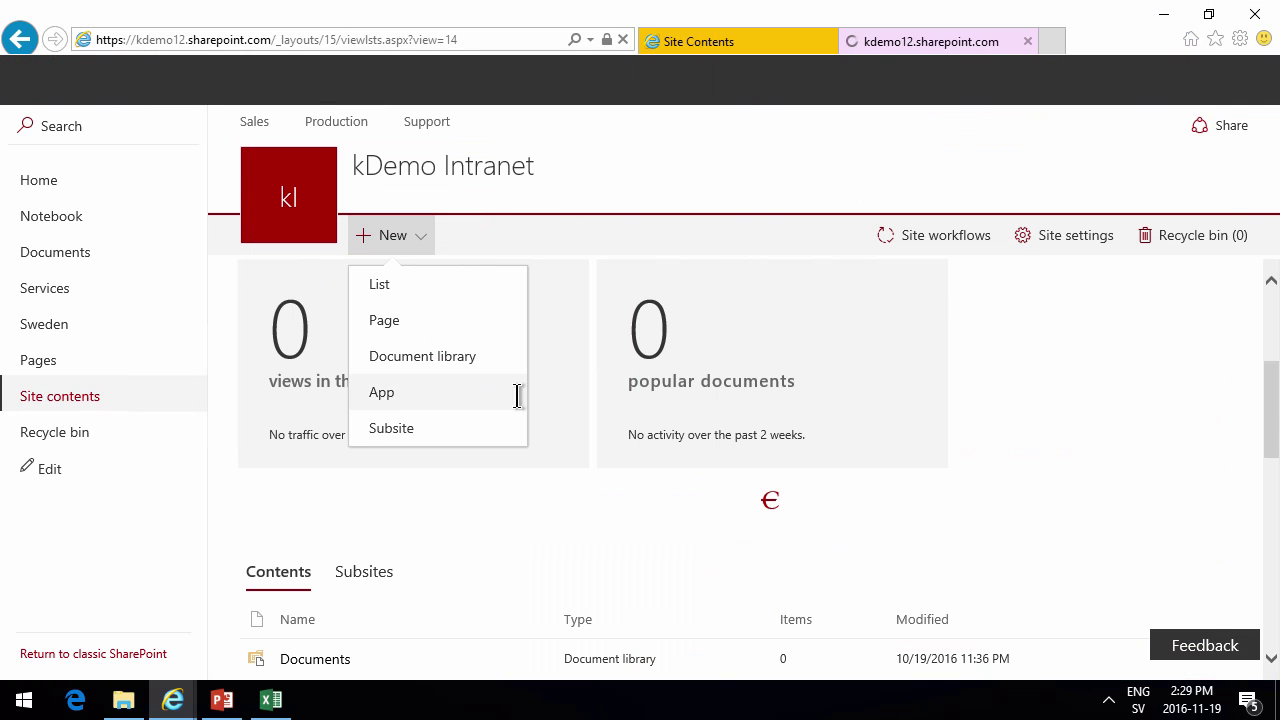
Step: Find the Room Calendar app by searching 'Room' and create a calendar named India
click(386, 400)
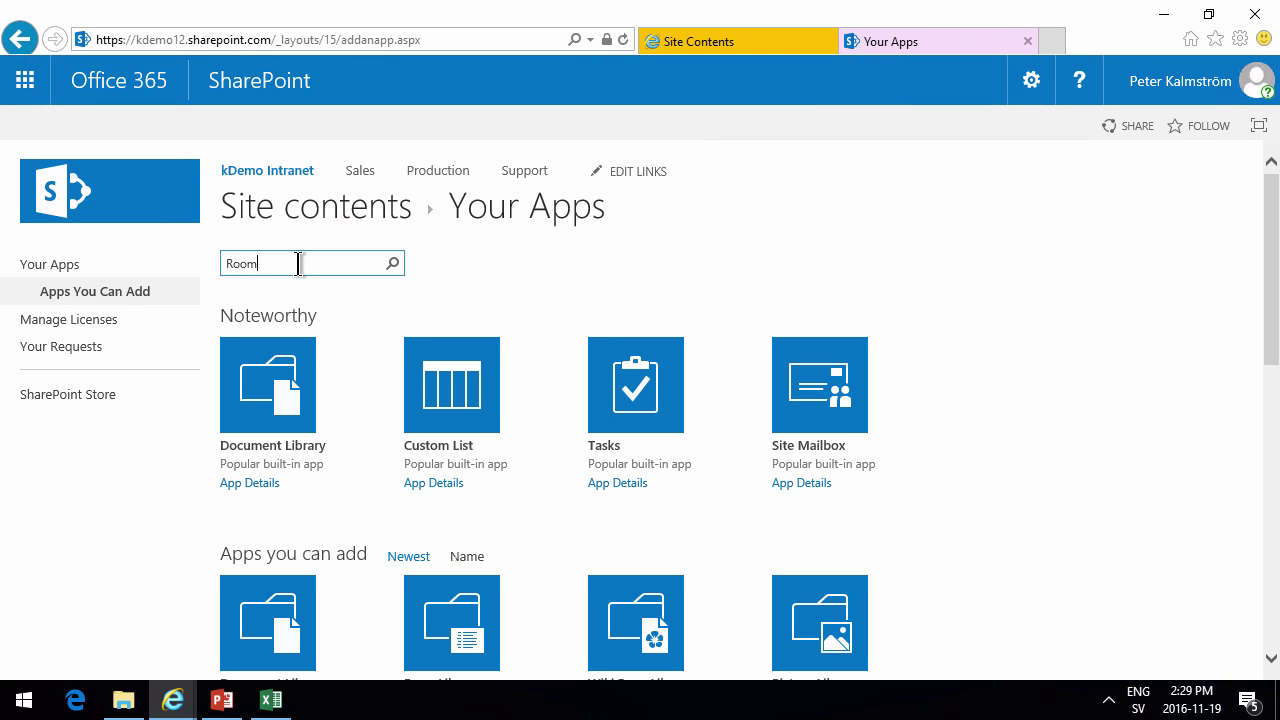
key(Return)
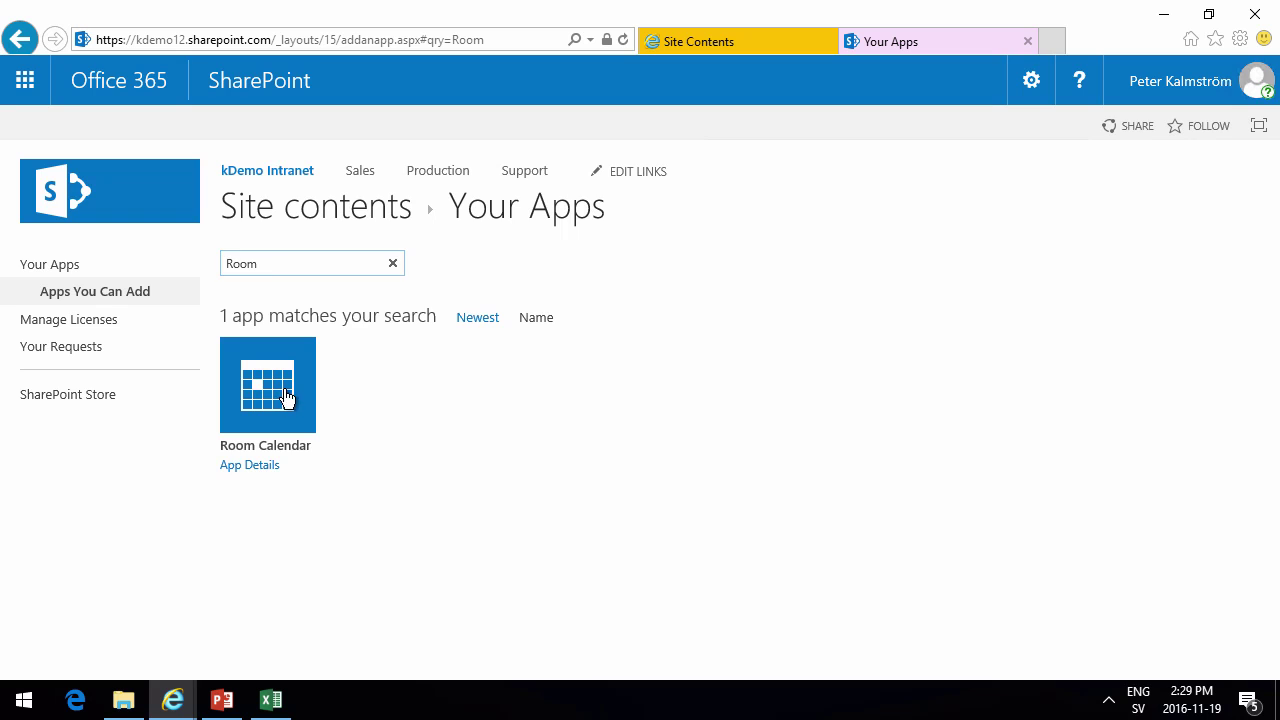
click(286, 402)
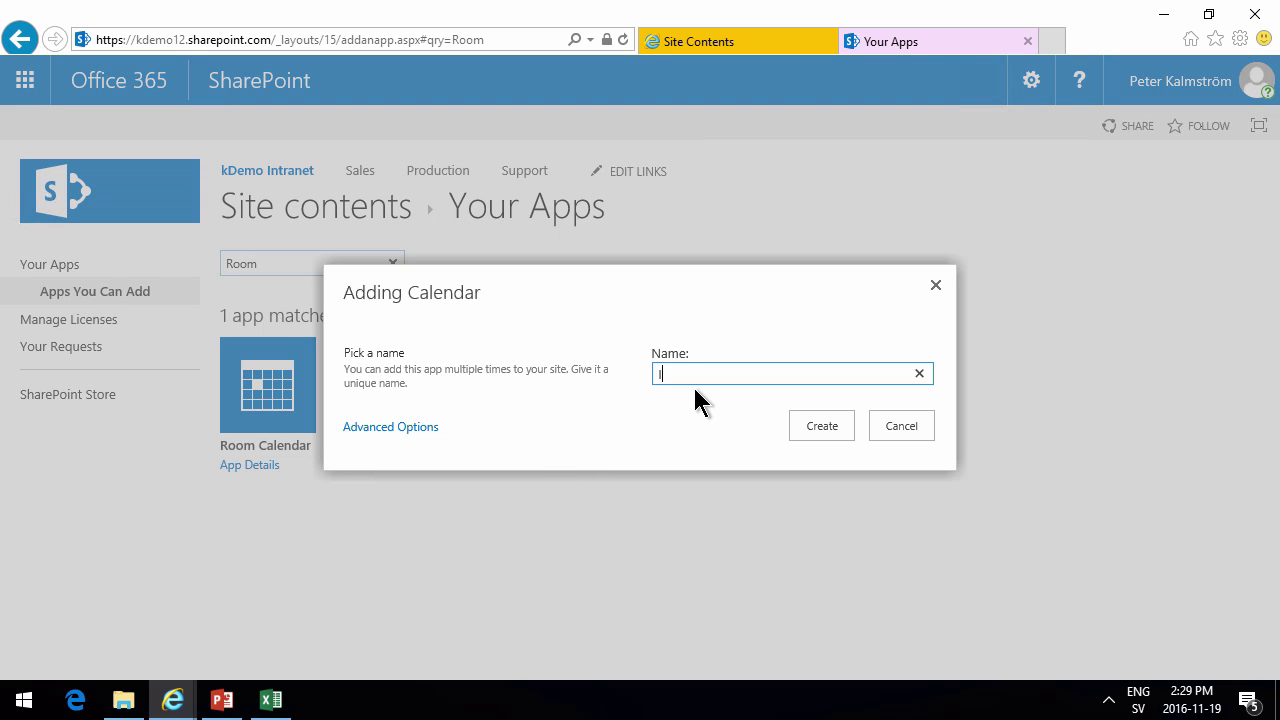
text(India)
click(826, 428)
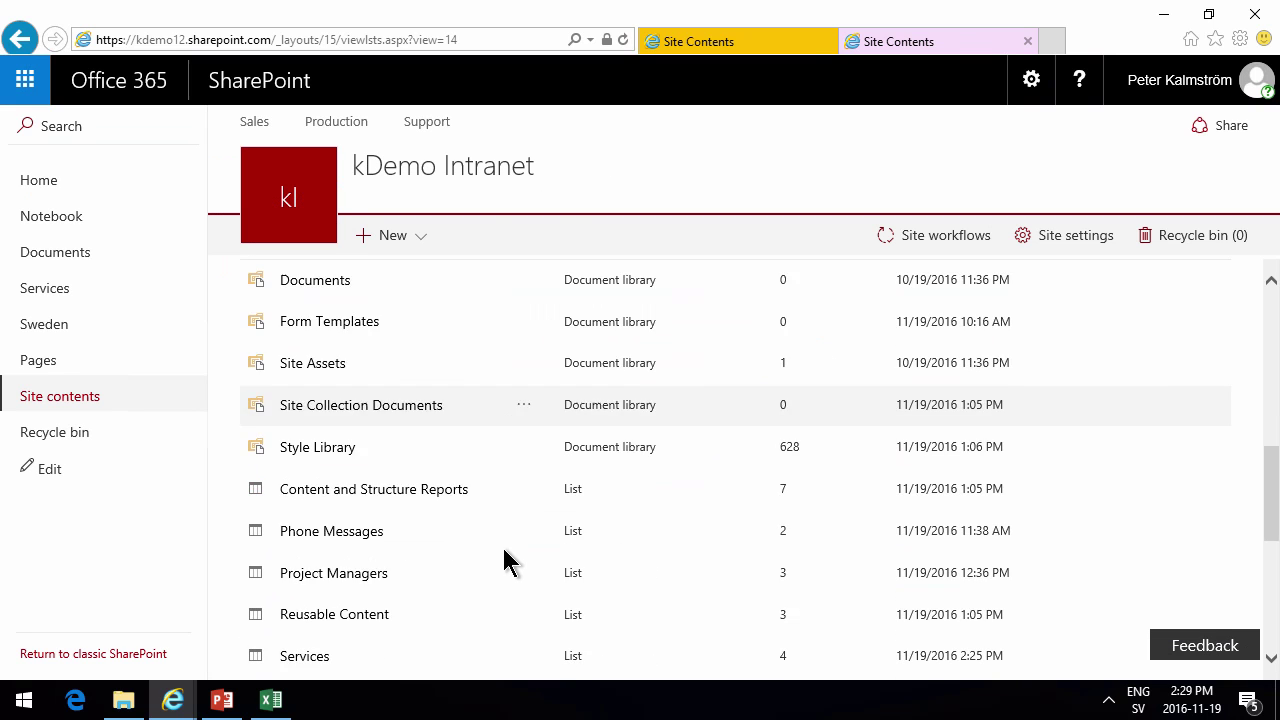
Step: Open the Sweden calendar from the left navigation and show its CALENDAR ribbon options
scroll(505, 560, down, 2)
scroll(503, 563, down, 2)
scroll(345, 540, down, 4)
scroll(324, 585, up, 3)
scroll(324, 585, up, 1)
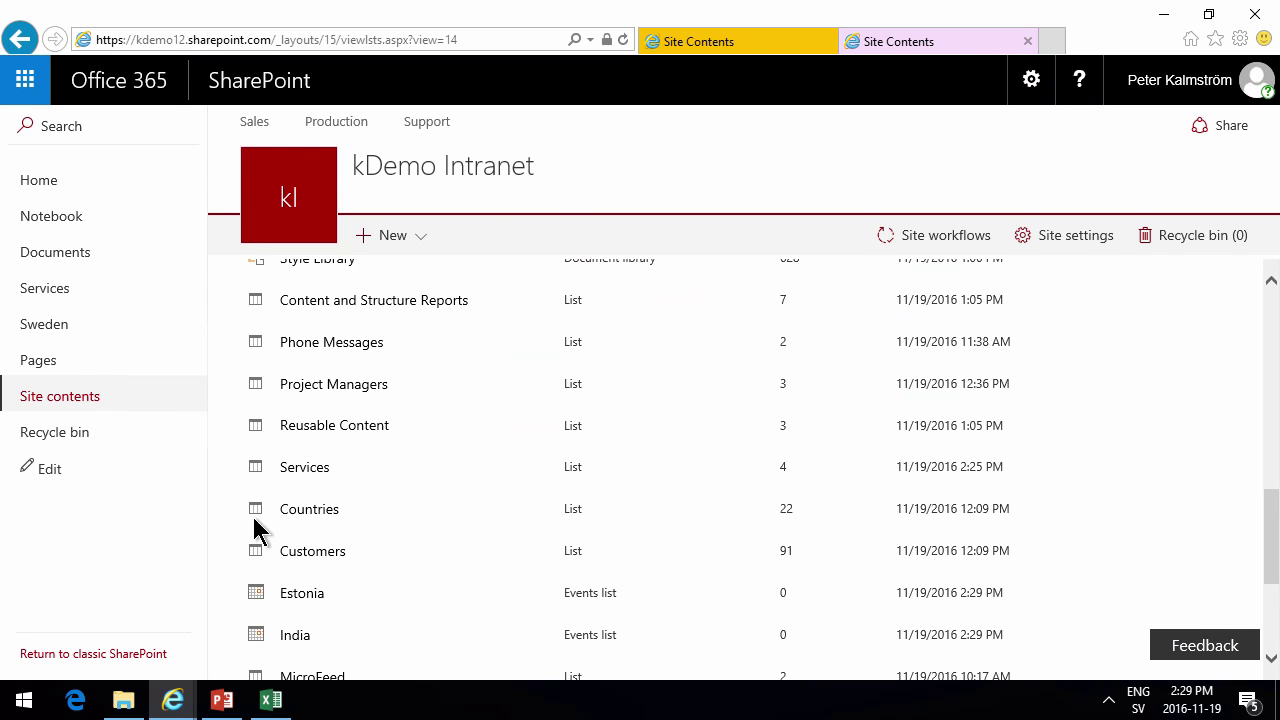
click(64, 326)
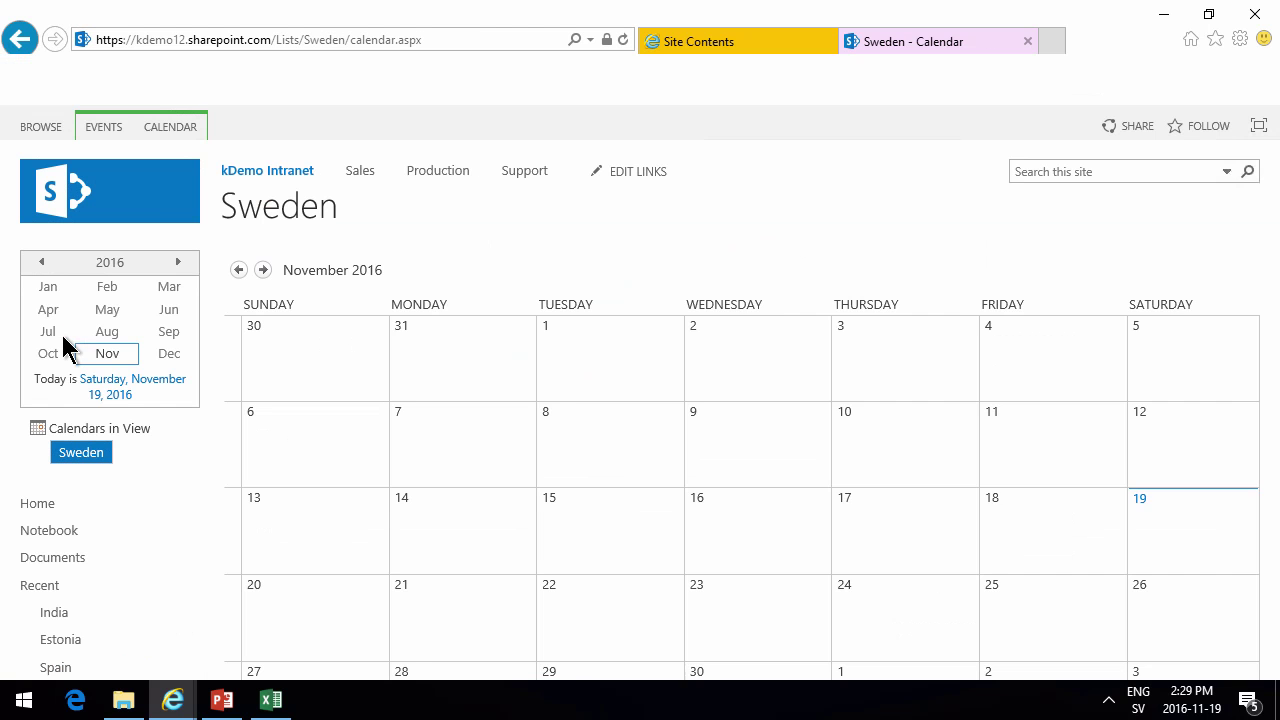
scroll(110, 495, down, 2)
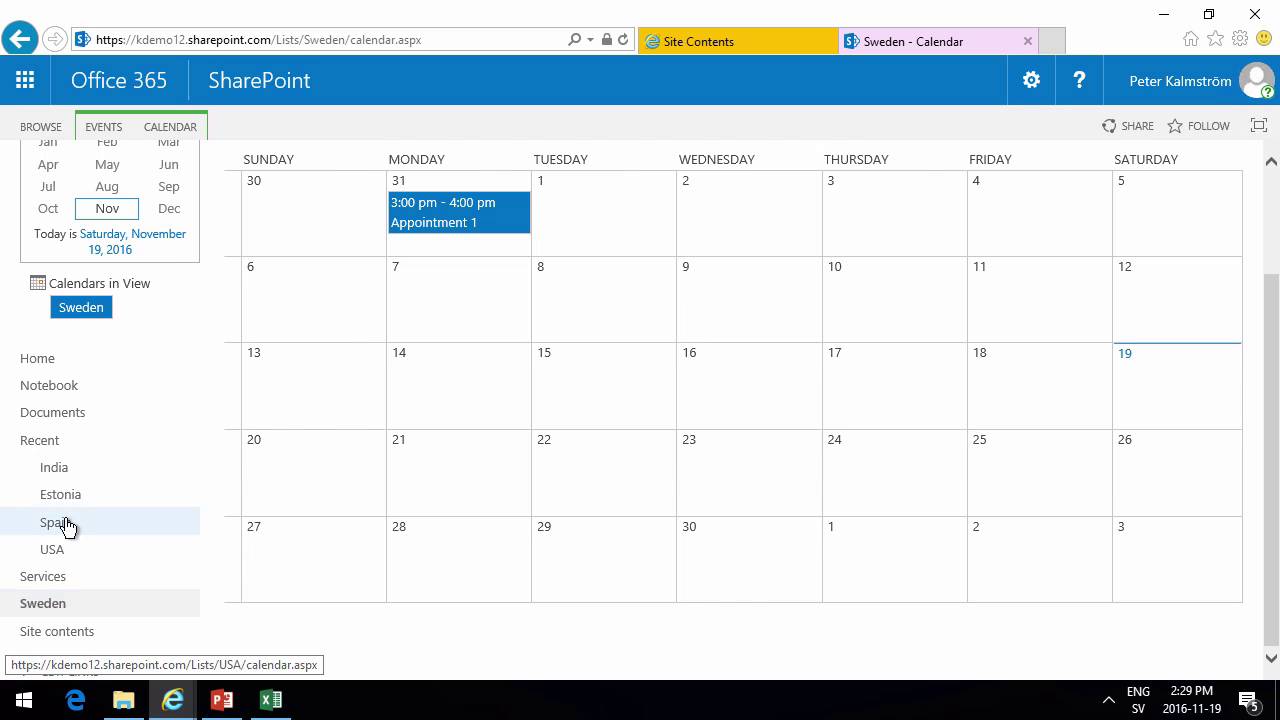
scroll(65, 523, up, 2)
click(170, 127)
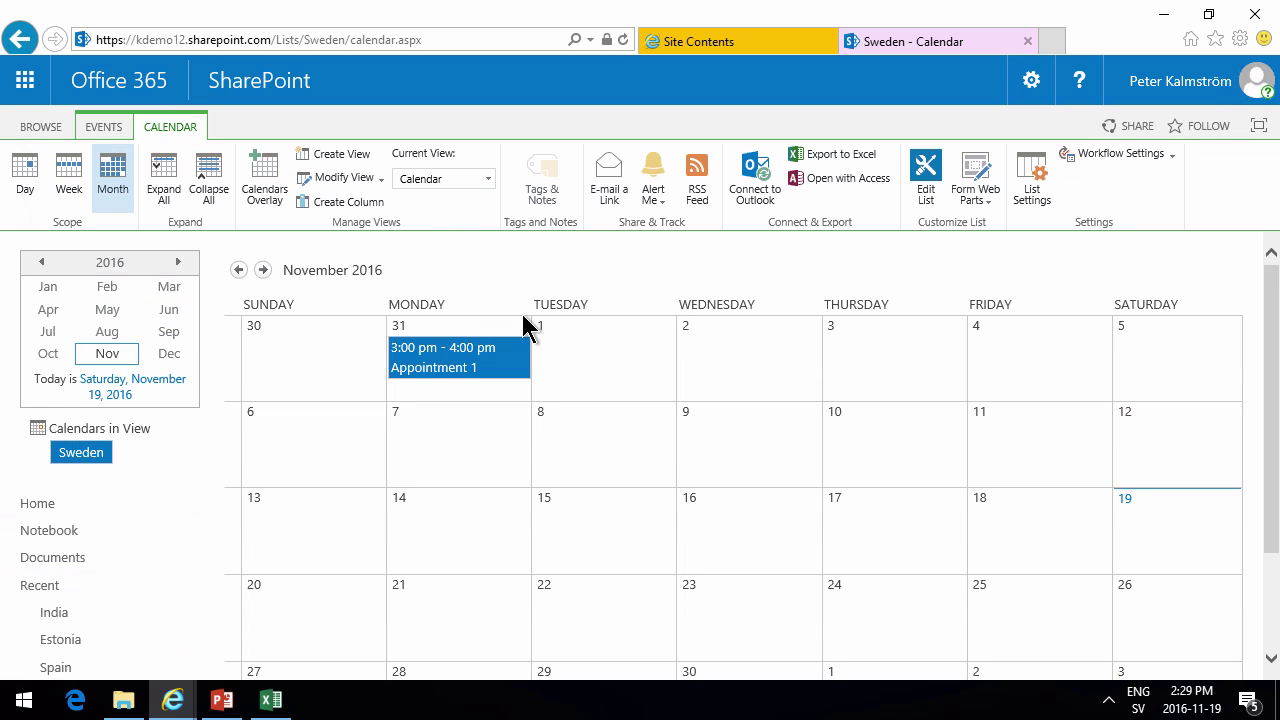
Step: Start a new overlay calendar named India, coloured Dark Blue
click(272, 186)
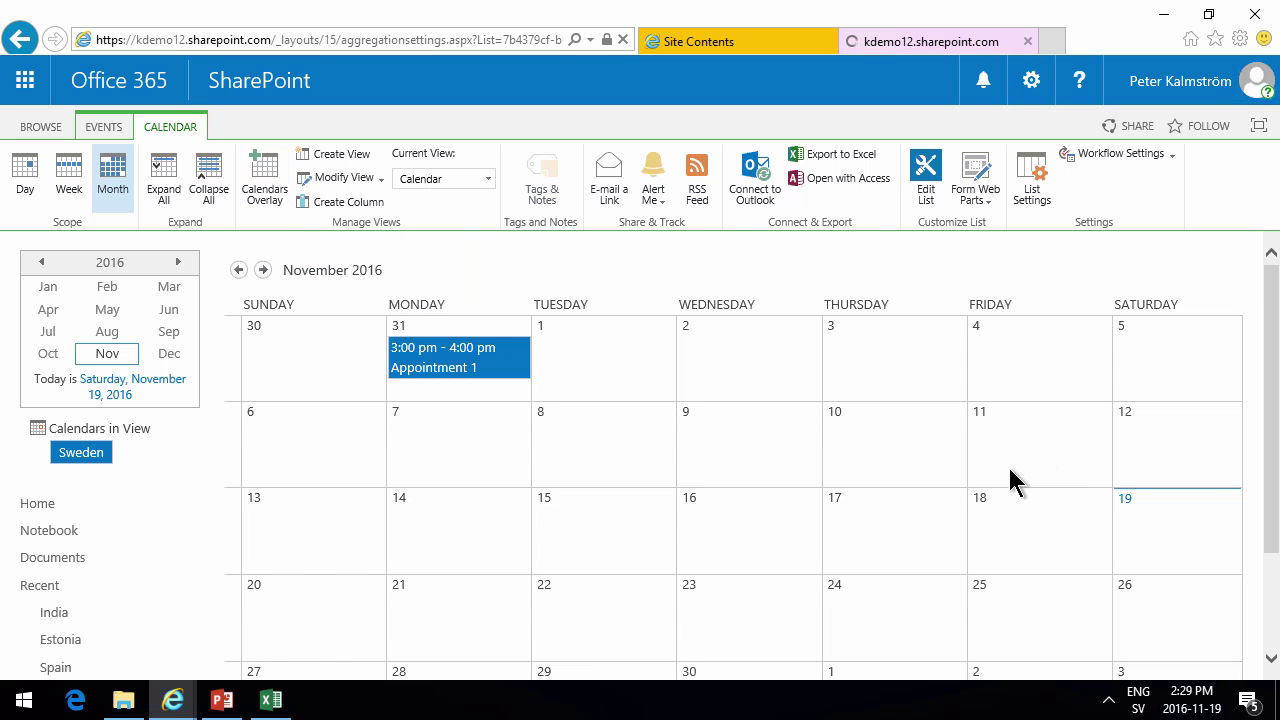
click(283, 275)
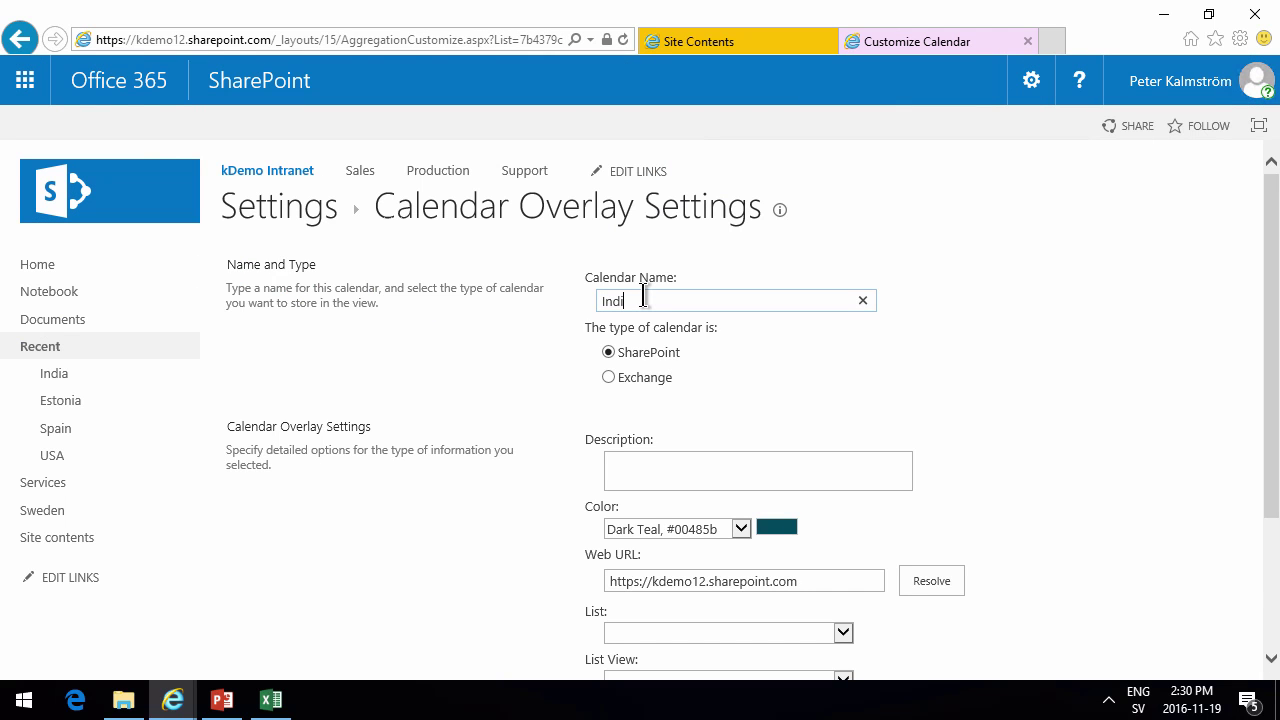
click(972, 381)
click(740, 529)
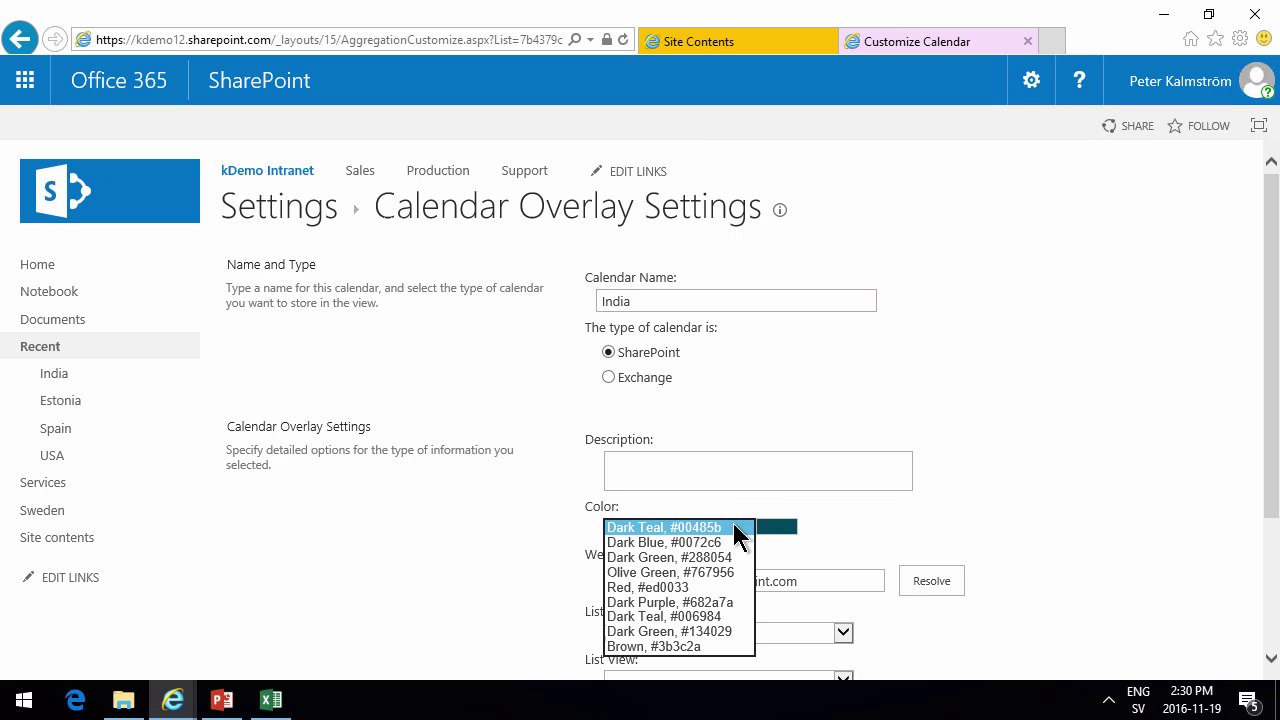
click(685, 545)
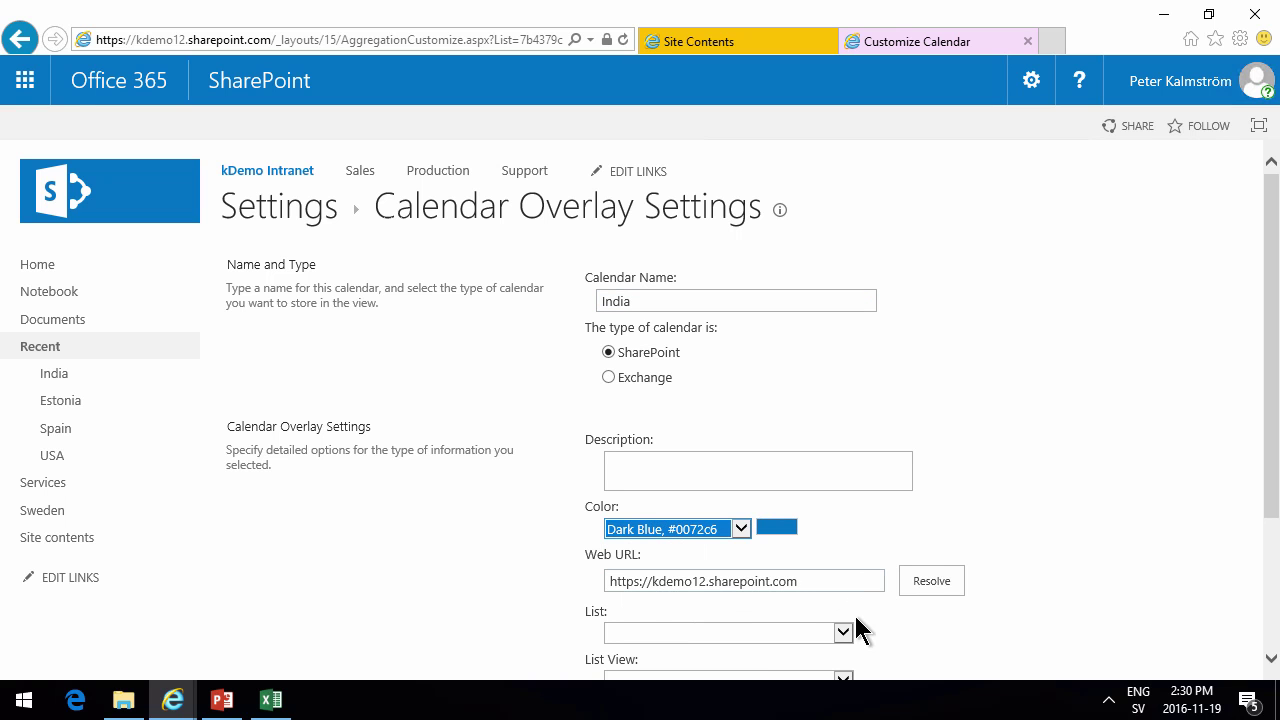
Step: Link the India overlay to the India list's Calendar view and set it to always show
click(913, 587)
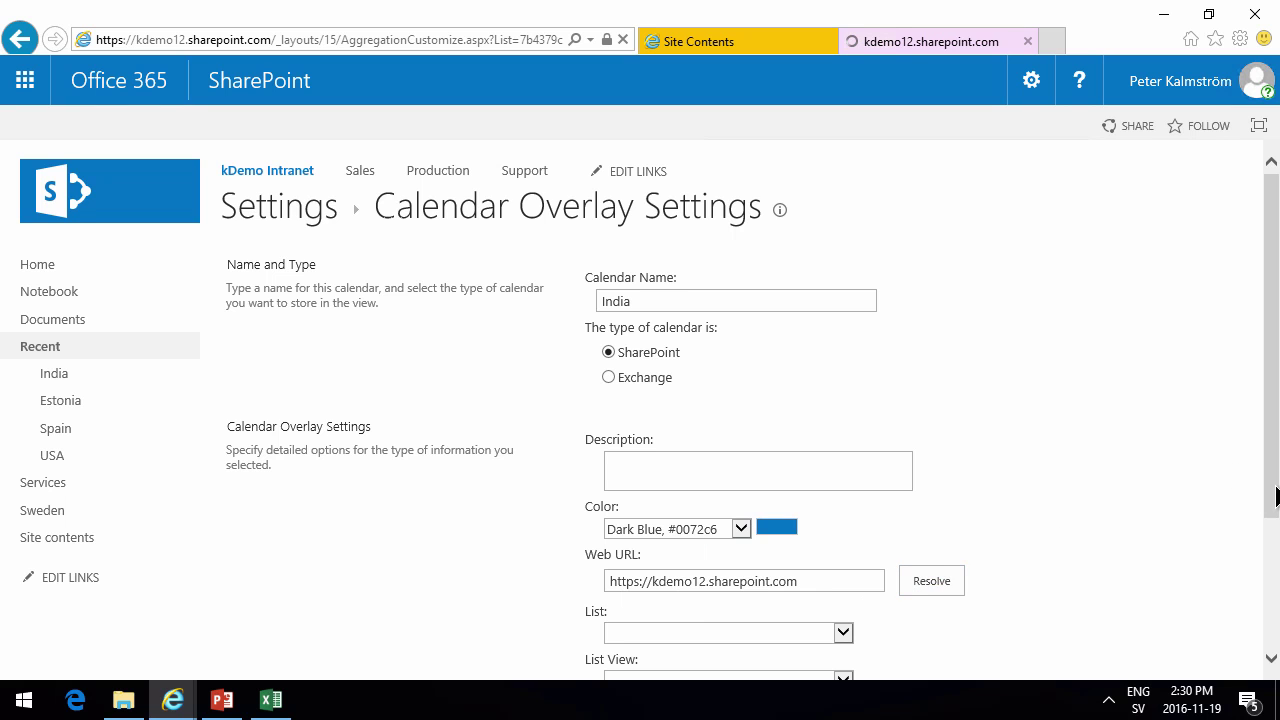
scroll(1276, 500, down, 1)
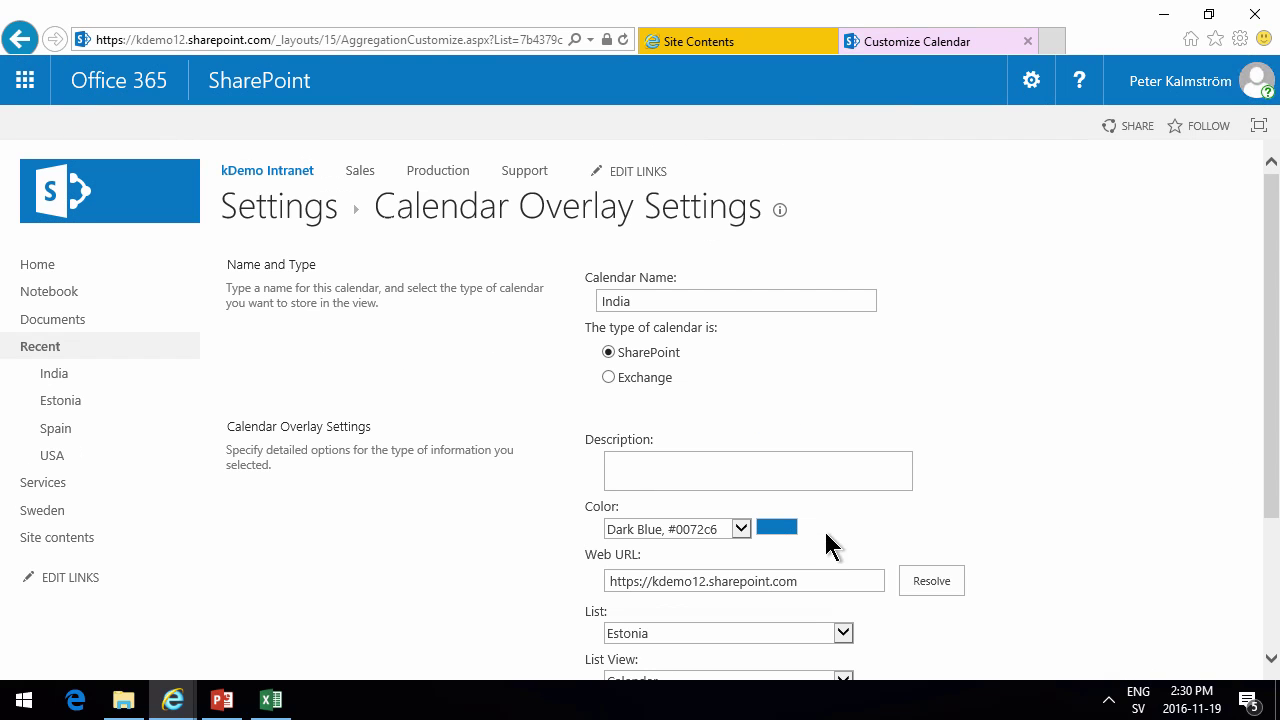
click(843, 632)
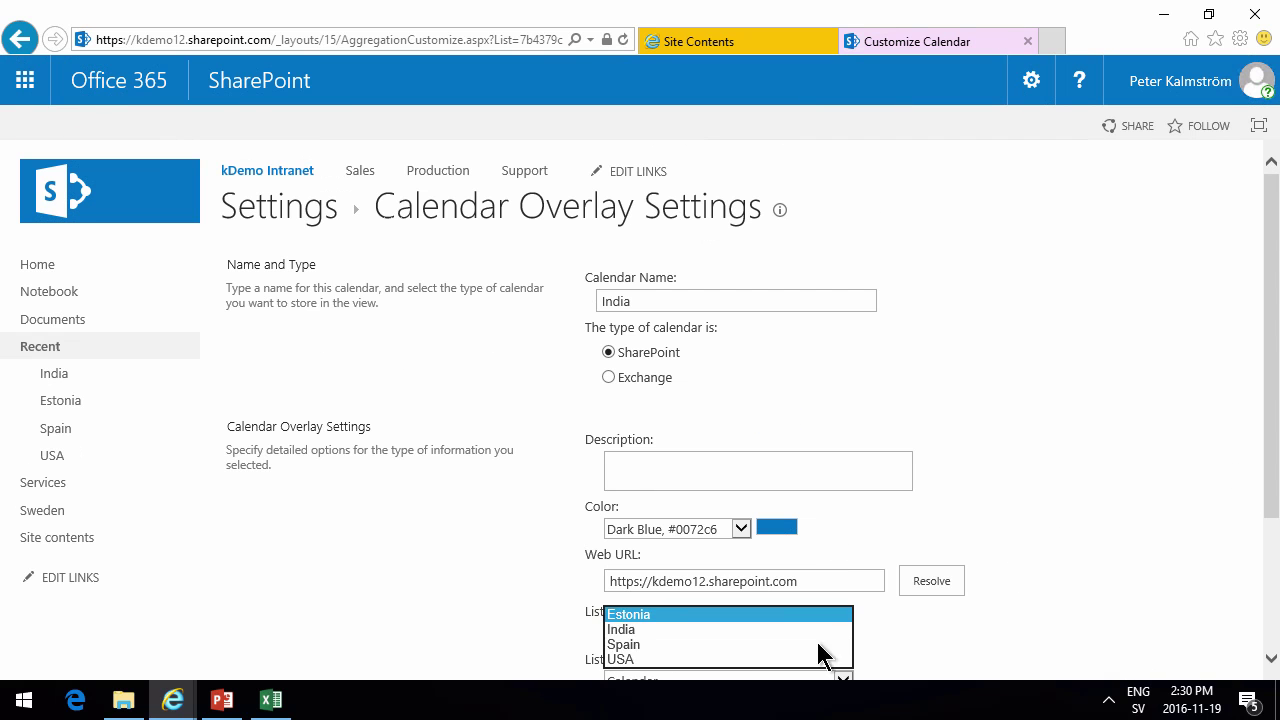
click(684, 630)
scroll(1275, 531, down, 2)
click(646, 525)
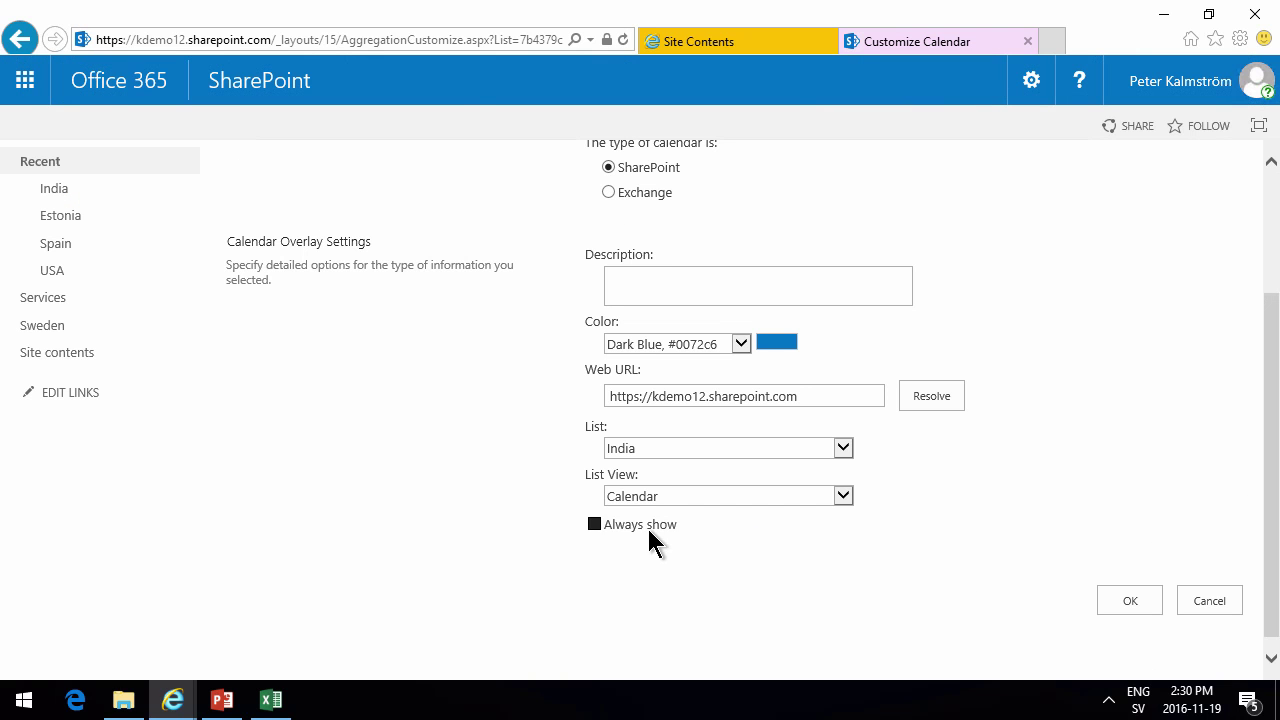
Step: Save the India overlay, then add an Estonia overlay in Red, always shown
click(1123, 605)
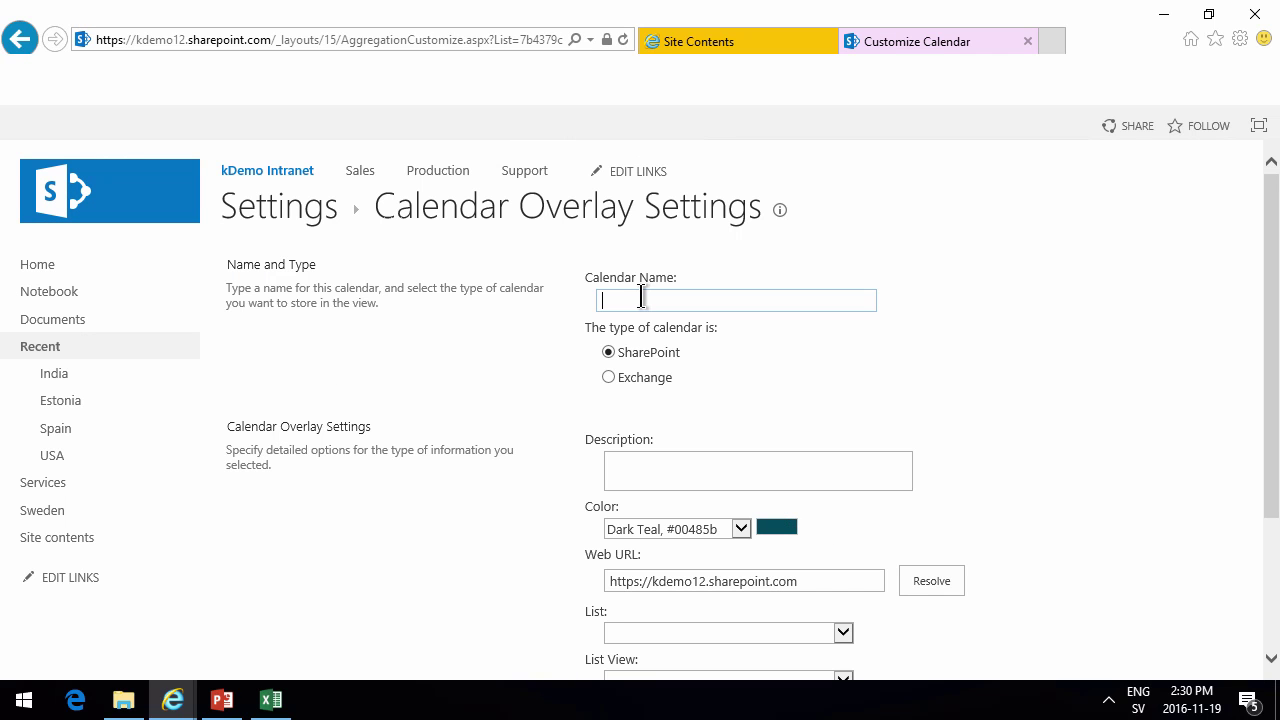
click(641, 298)
text(Estonia)
click(926, 594)
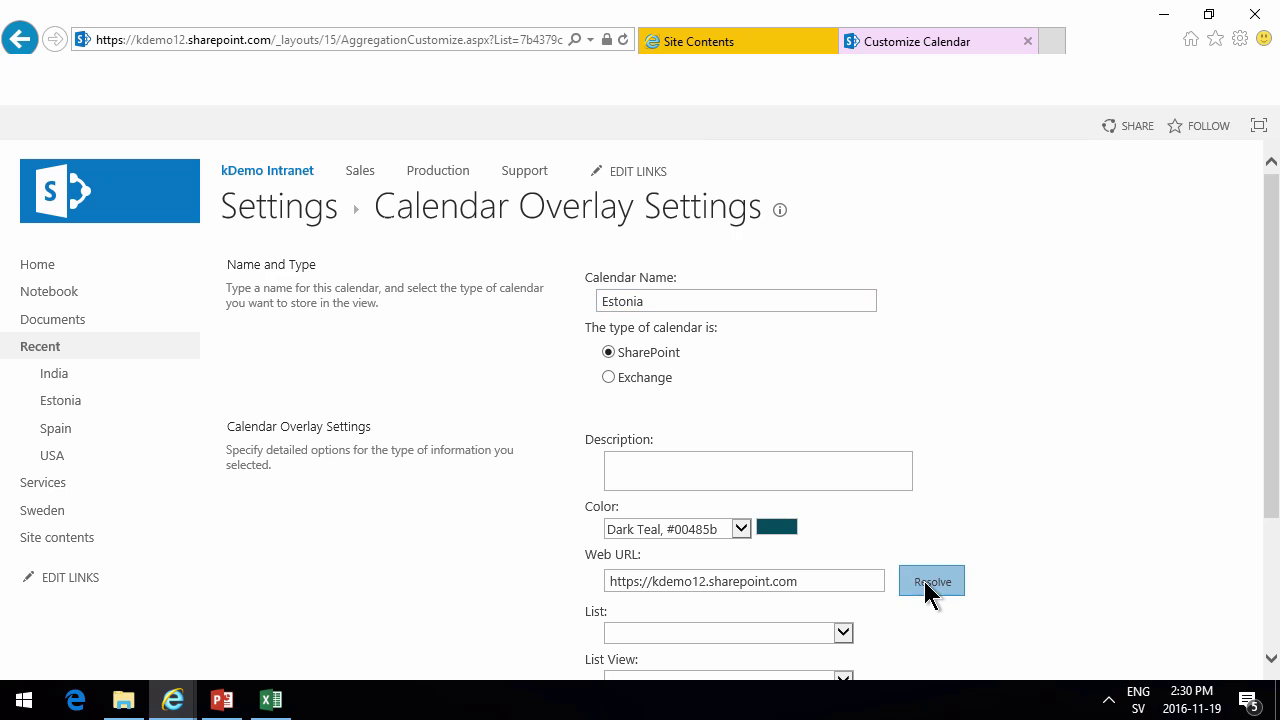
click(741, 529)
click(650, 534)
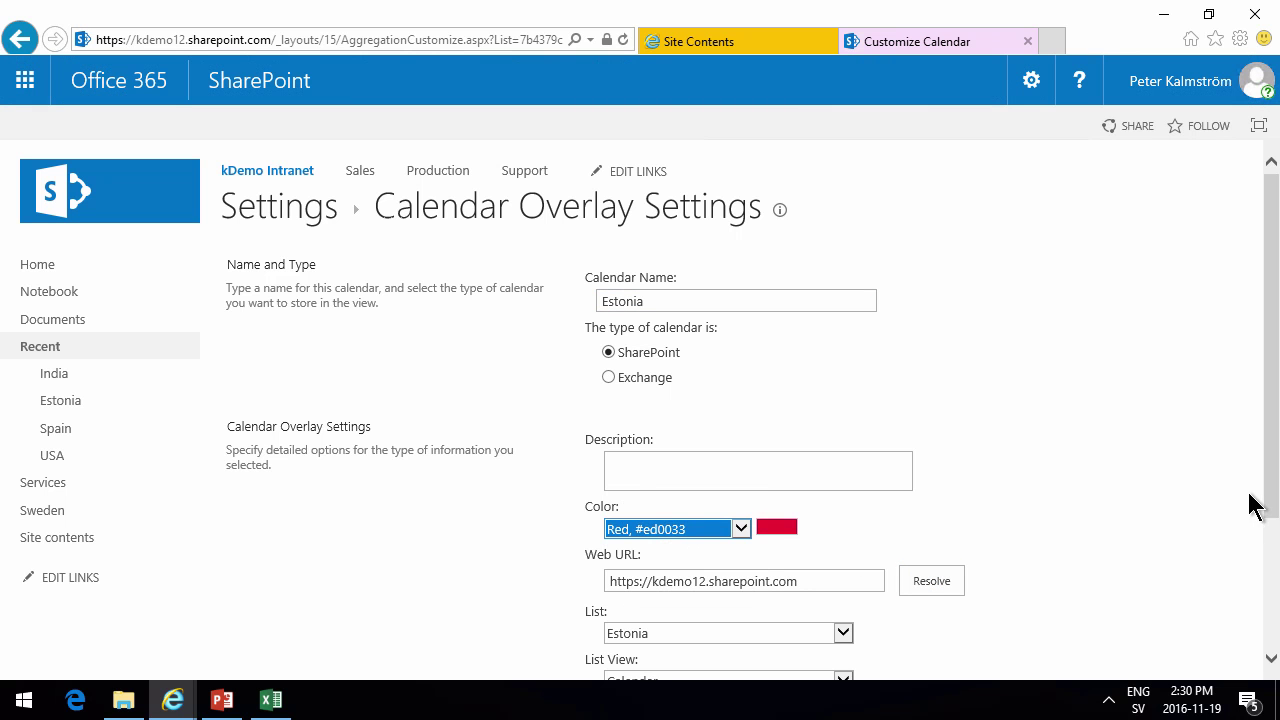
drag(1265, 500, 1265, 626)
click(612, 510)
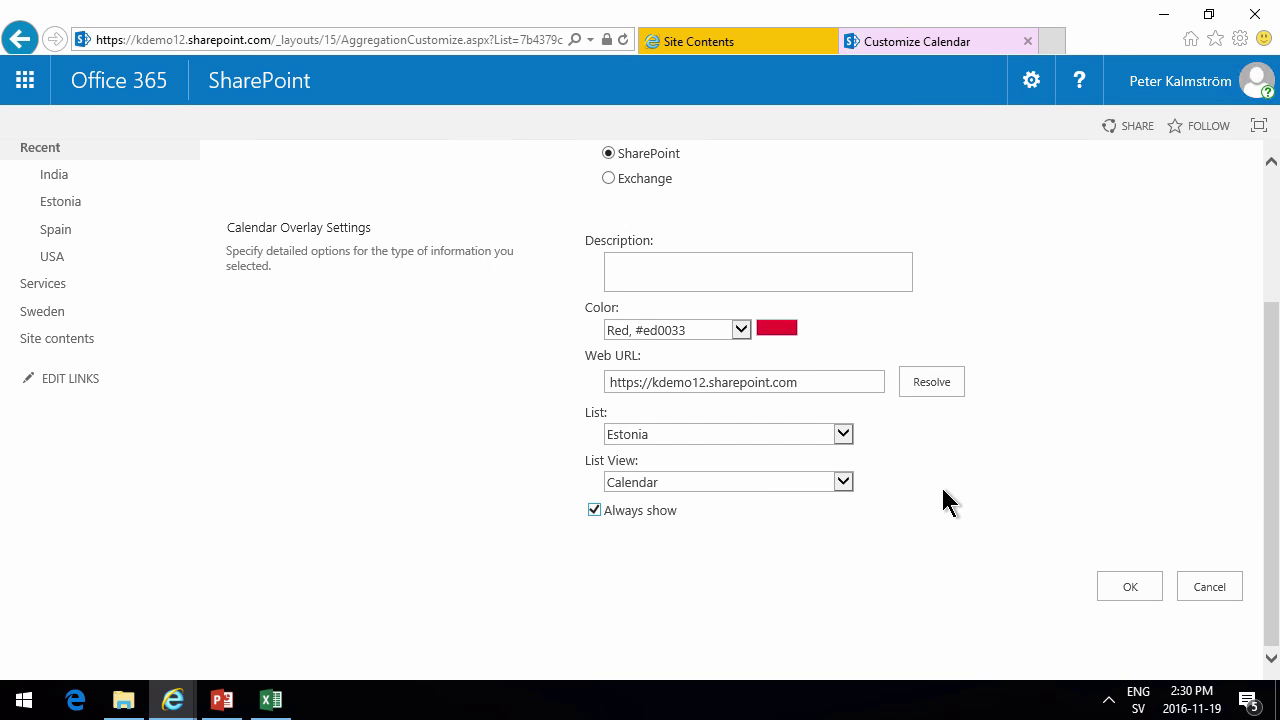
scroll(1096, 369, up, 2)
scroll(1110, 520, down, 2)
click(1129, 588)
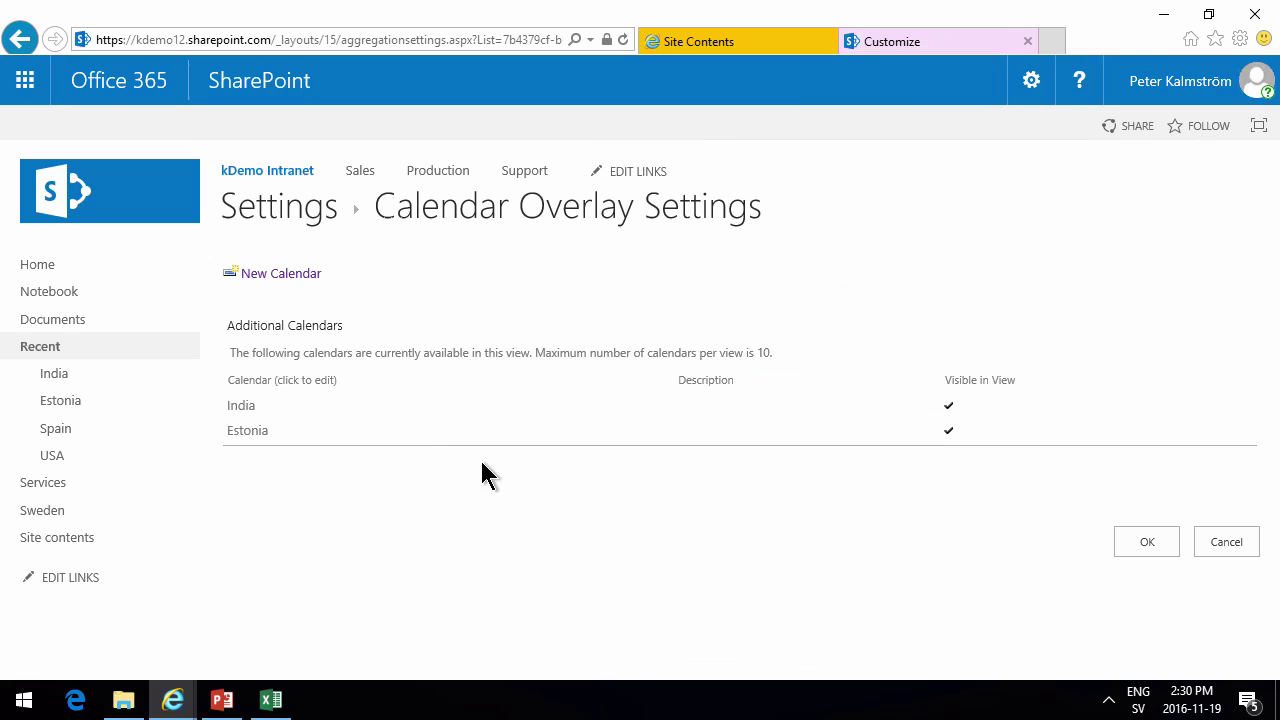
Step: Add a USA overlay using the USA calendar list, always shown
click(276, 276)
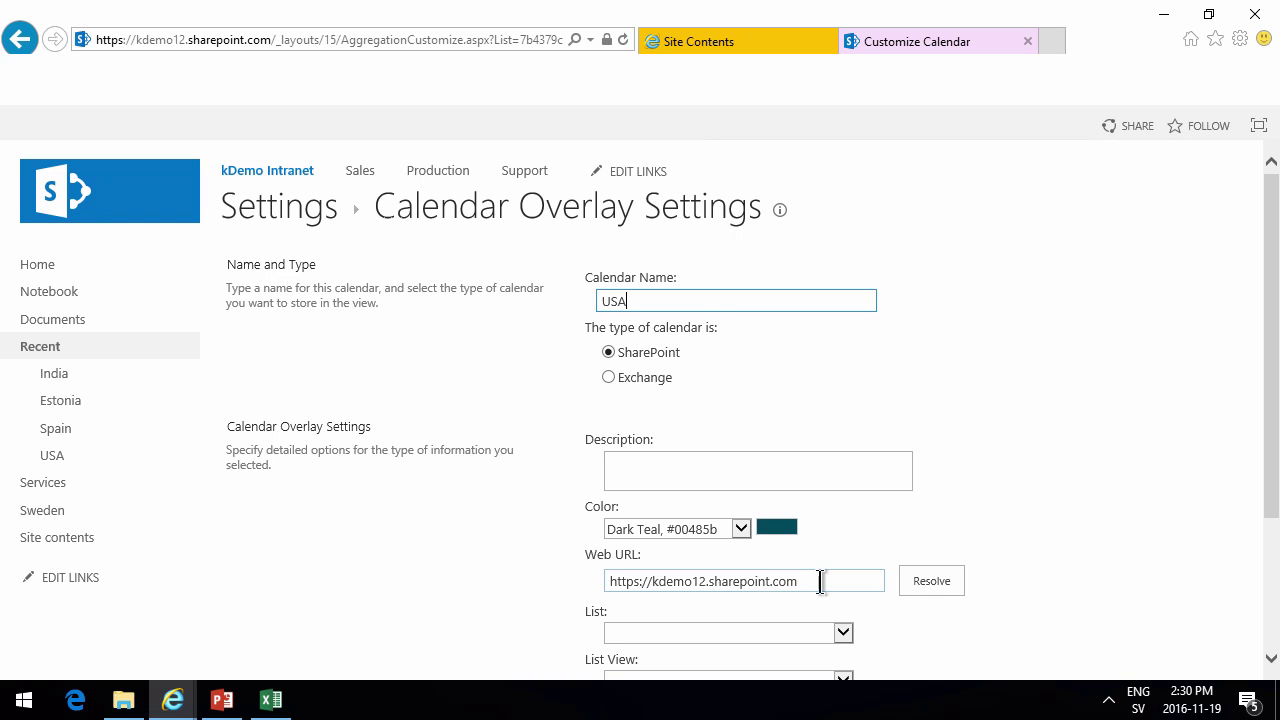
click(940, 588)
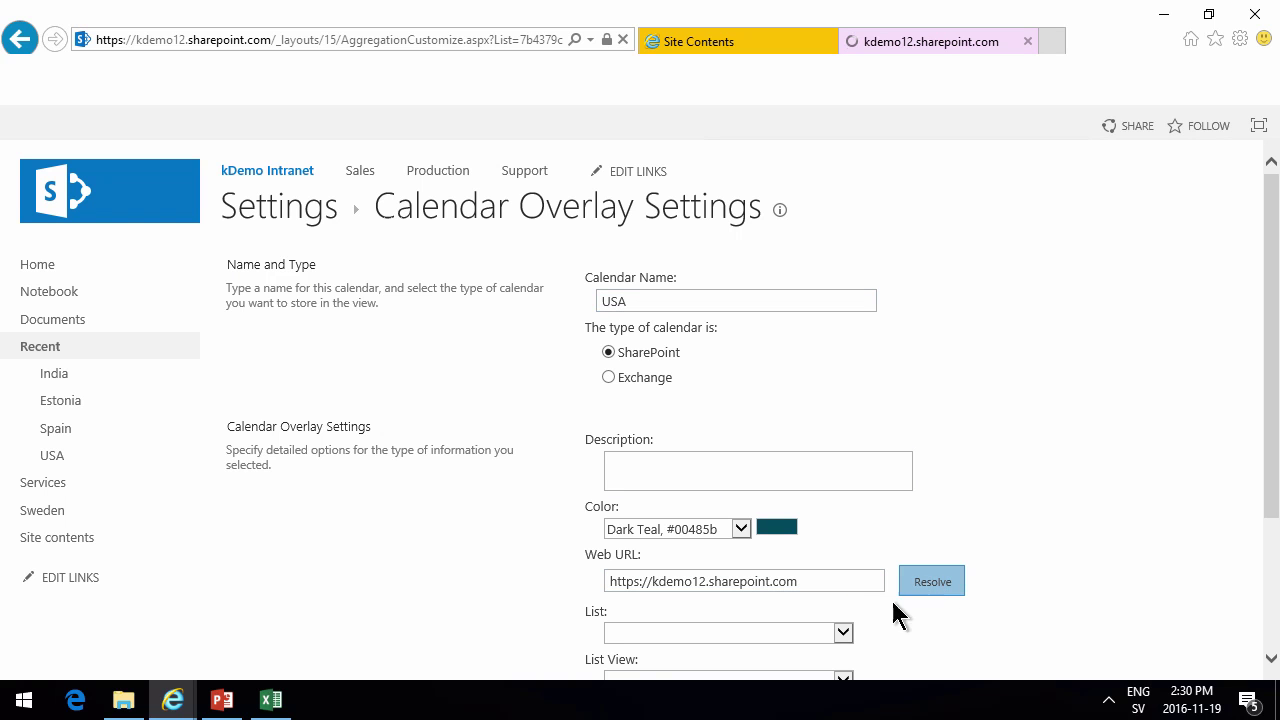
click(843, 634)
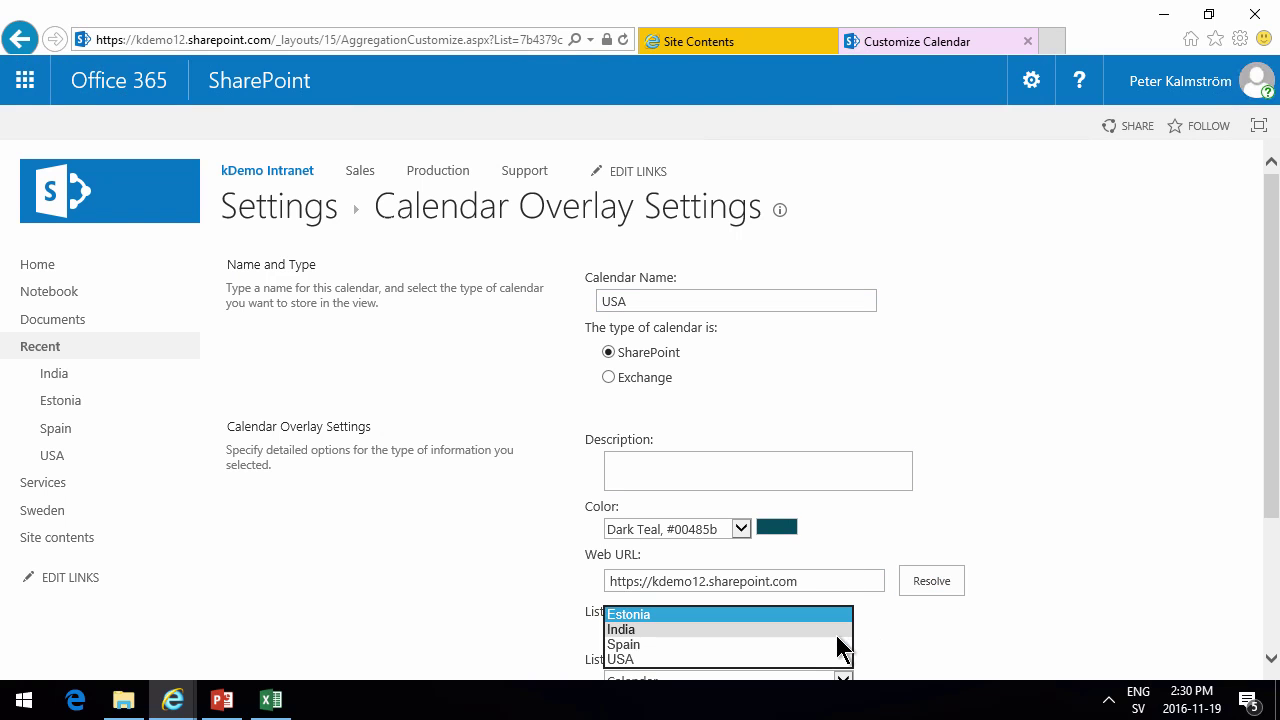
click(714, 664)
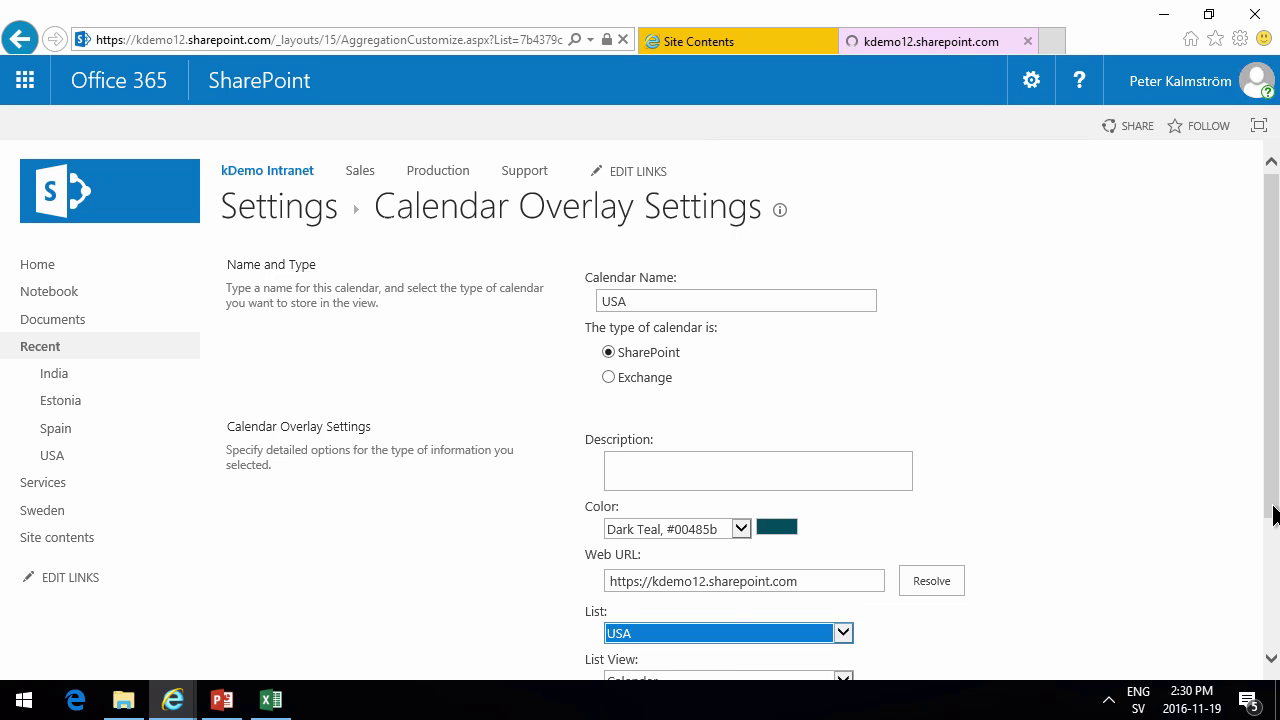
drag(1273, 530, 1275, 622)
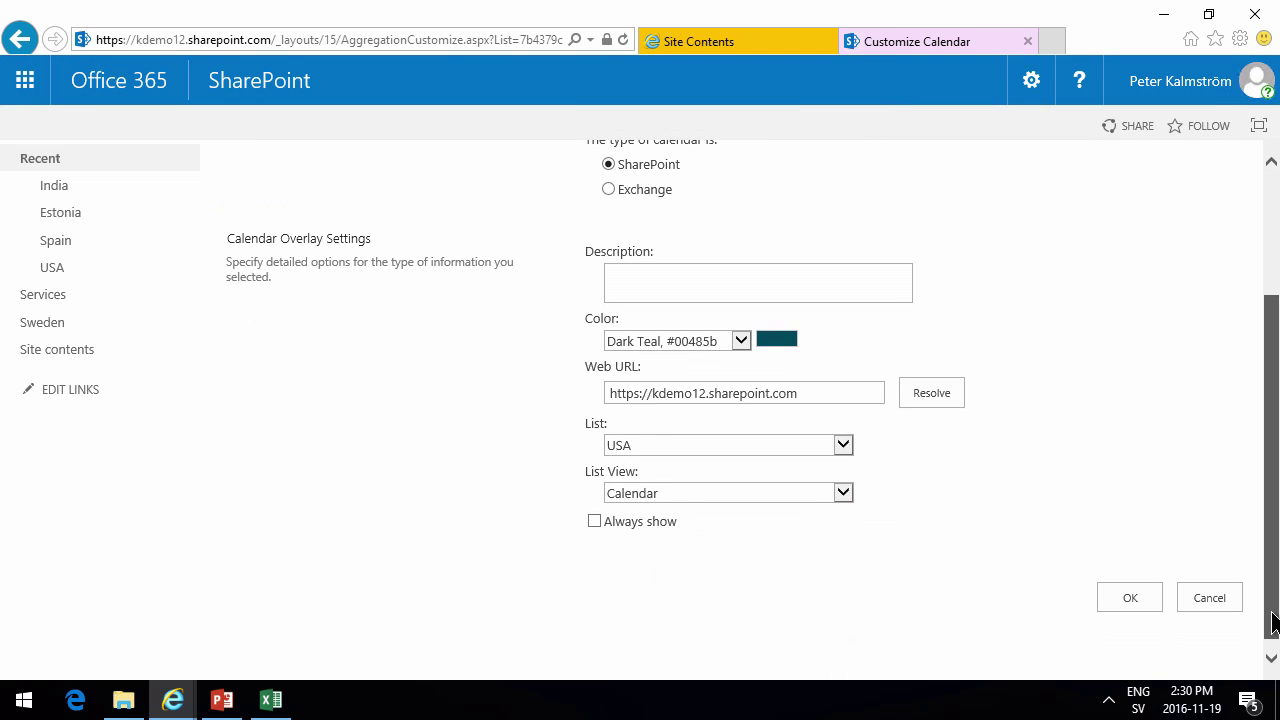
double_click(647, 520)
click(1133, 598)
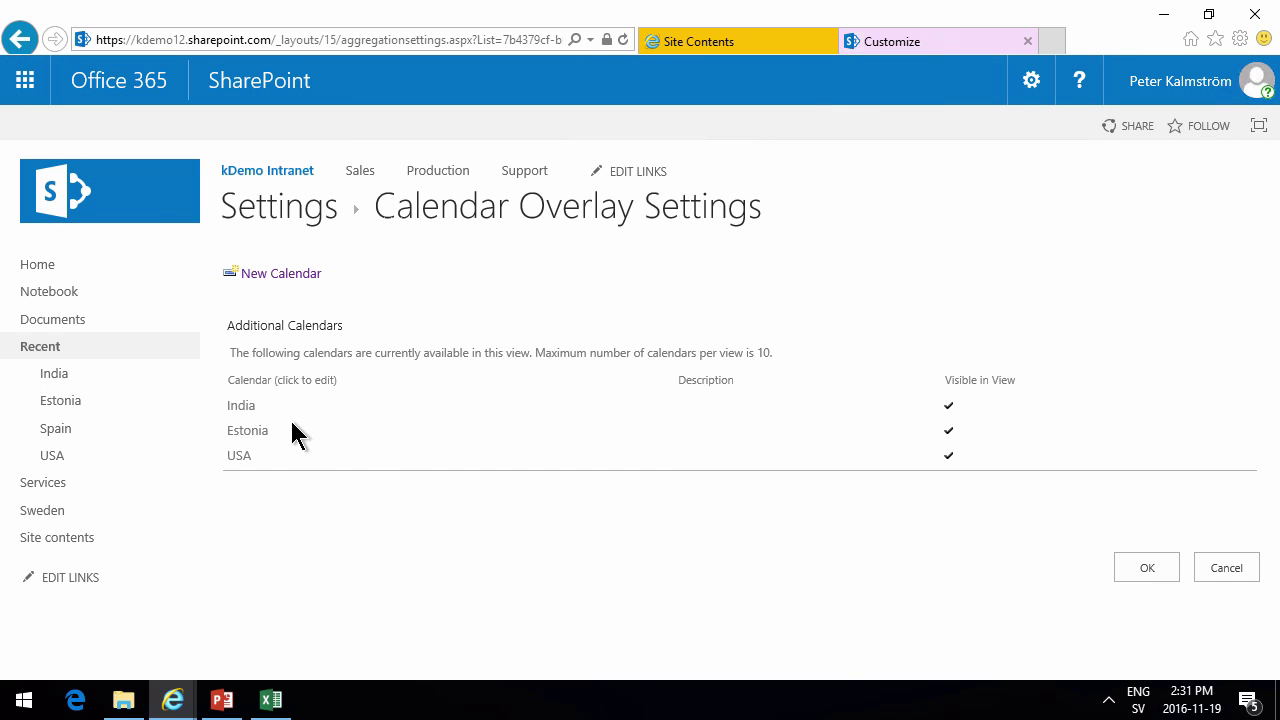
Step: Add a Spain overlay calendar using the Spain list, always shown
click(279, 279)
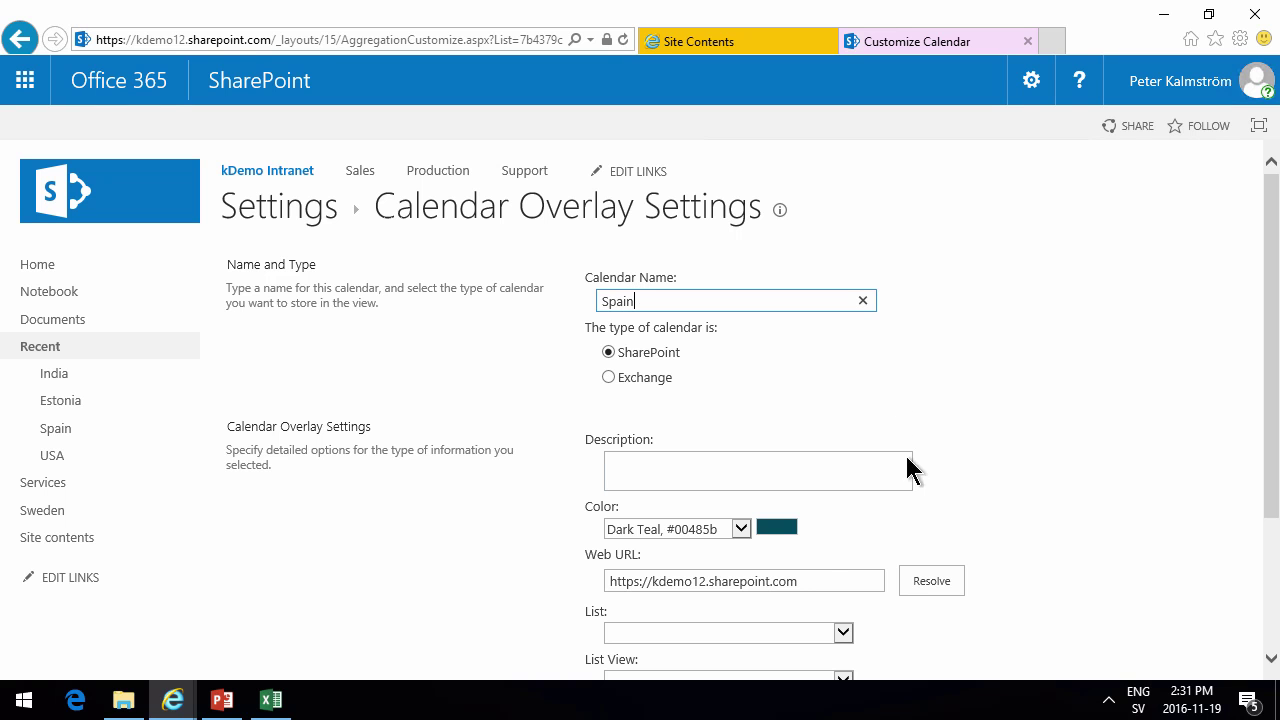
click(931, 585)
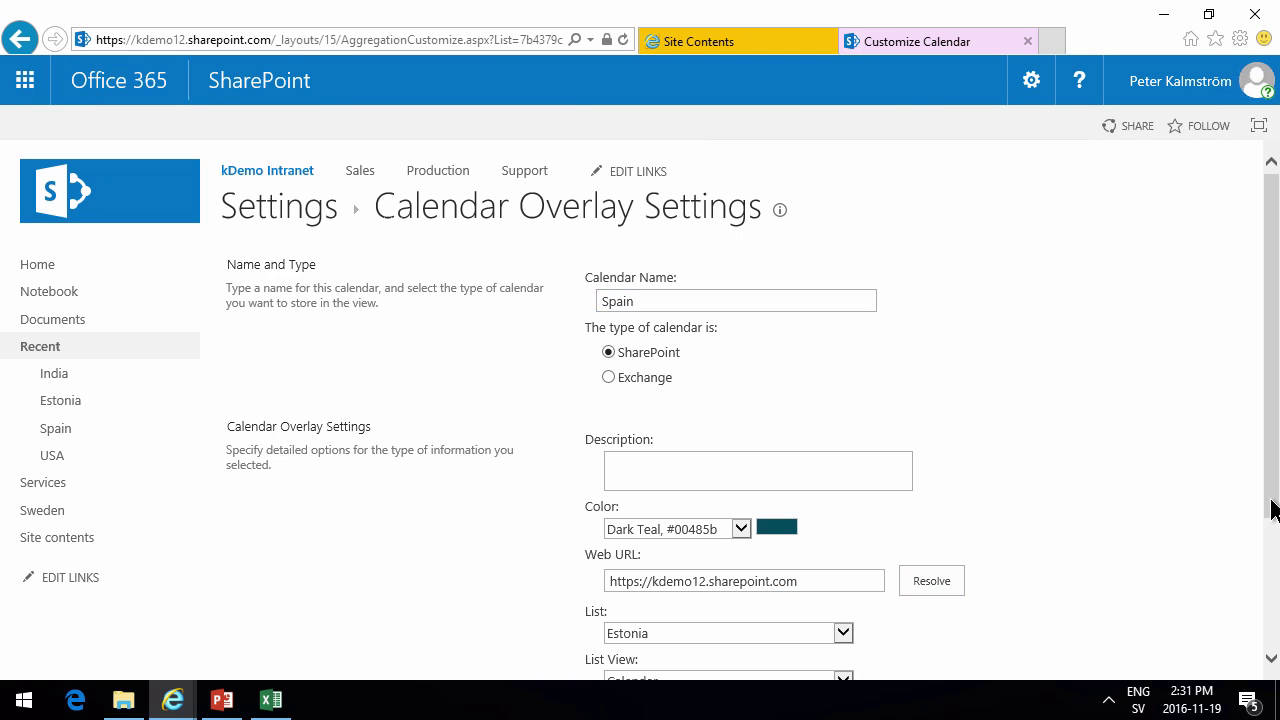
scroll(1271, 510, down, 2)
click(815, 450)
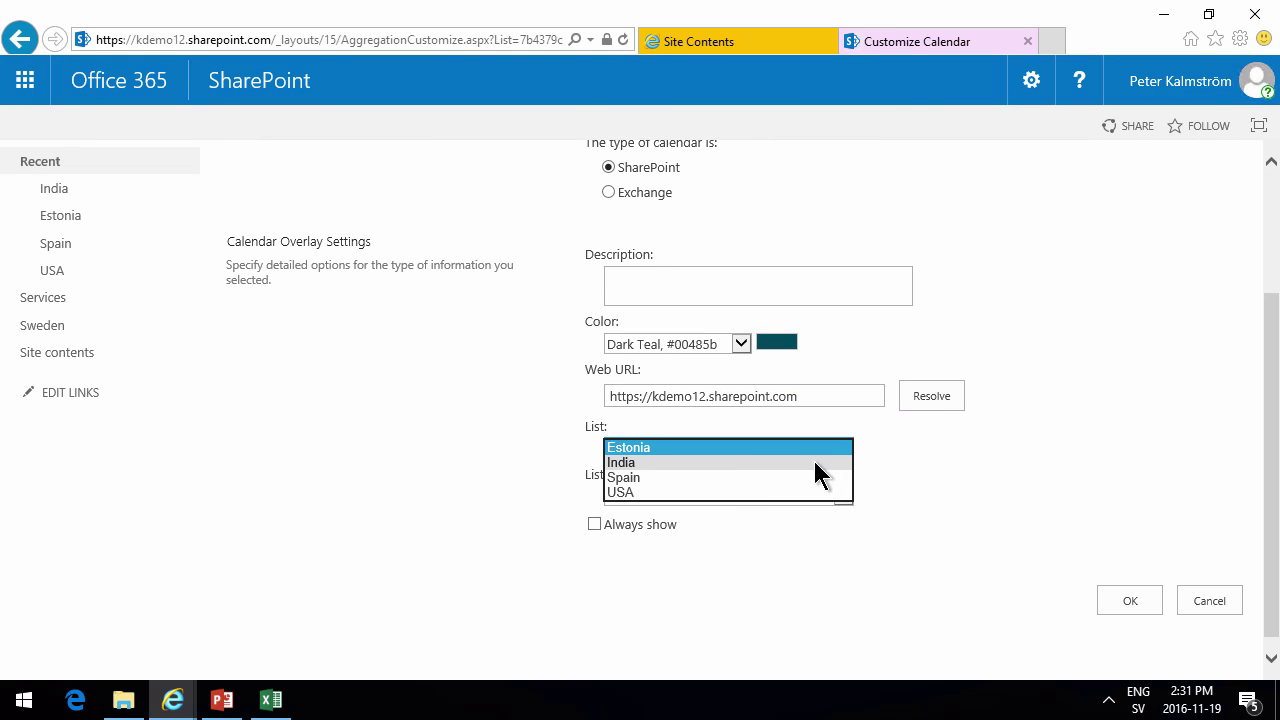
click(713, 478)
click(648, 525)
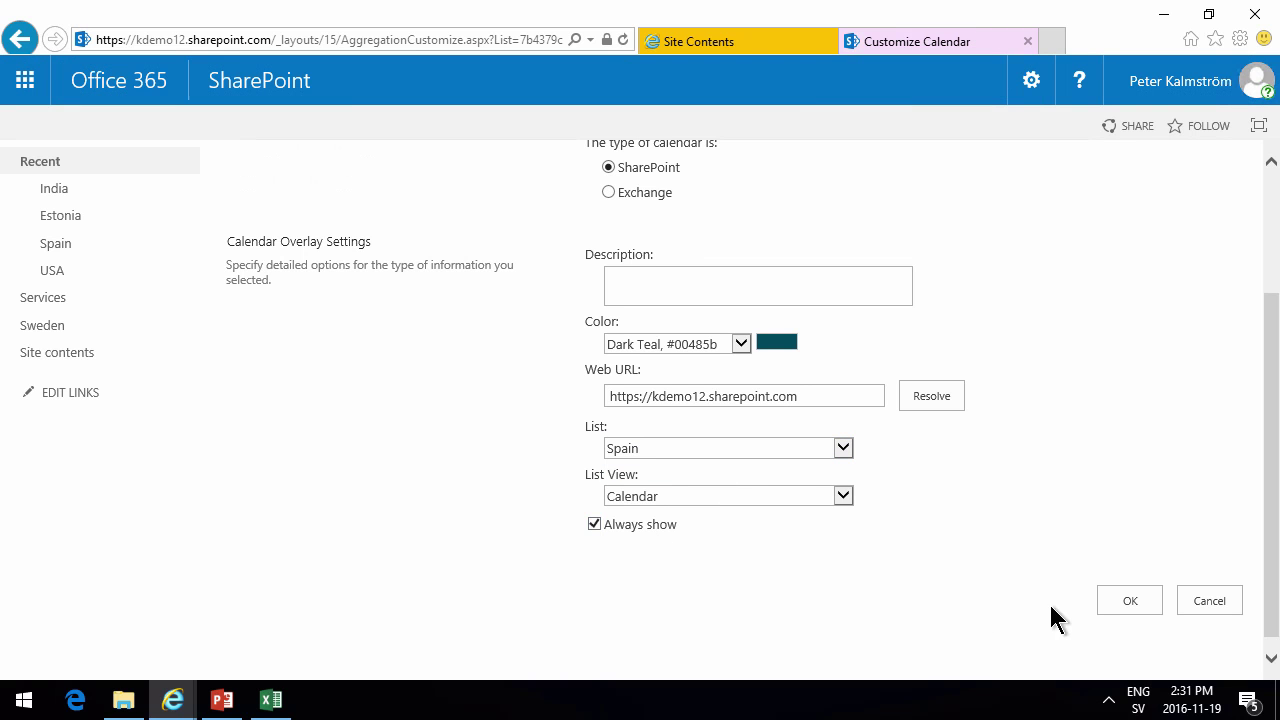
click(1113, 595)
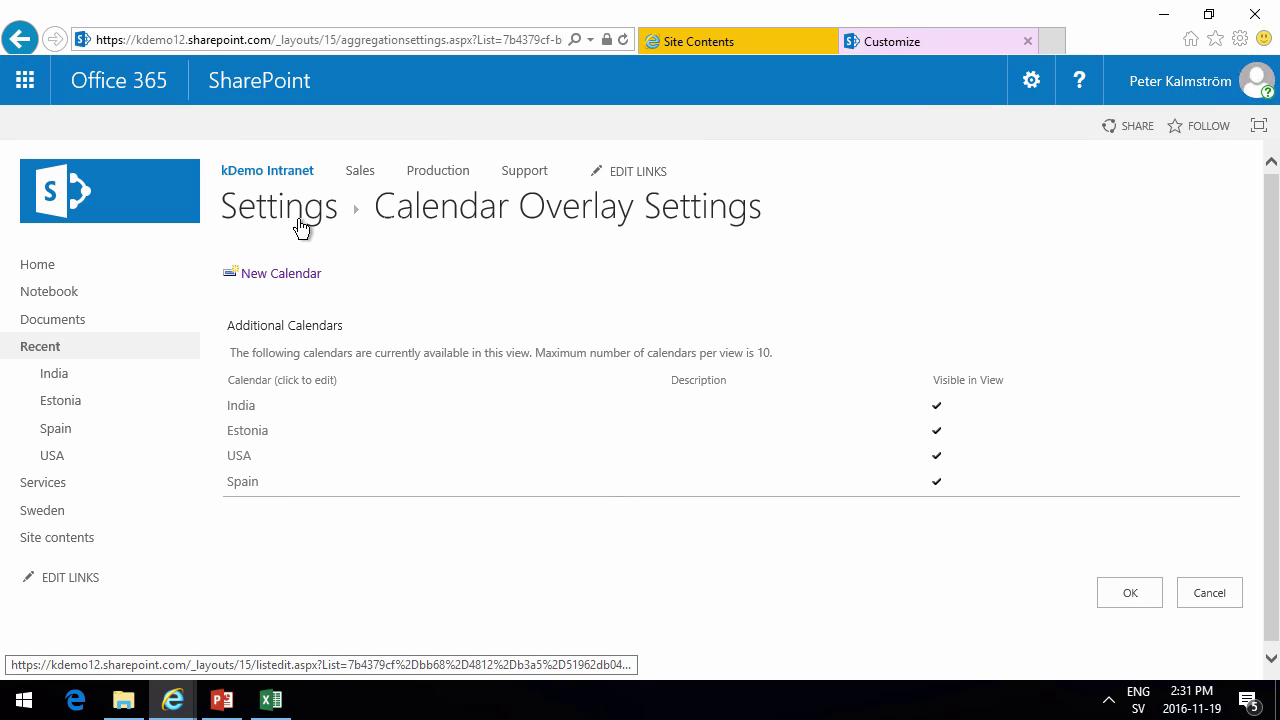
Step: In the Estonia calendar, book 'Estonia 1' on Monday 7 November, 3–4 pm, with Lunch
click(57, 511)
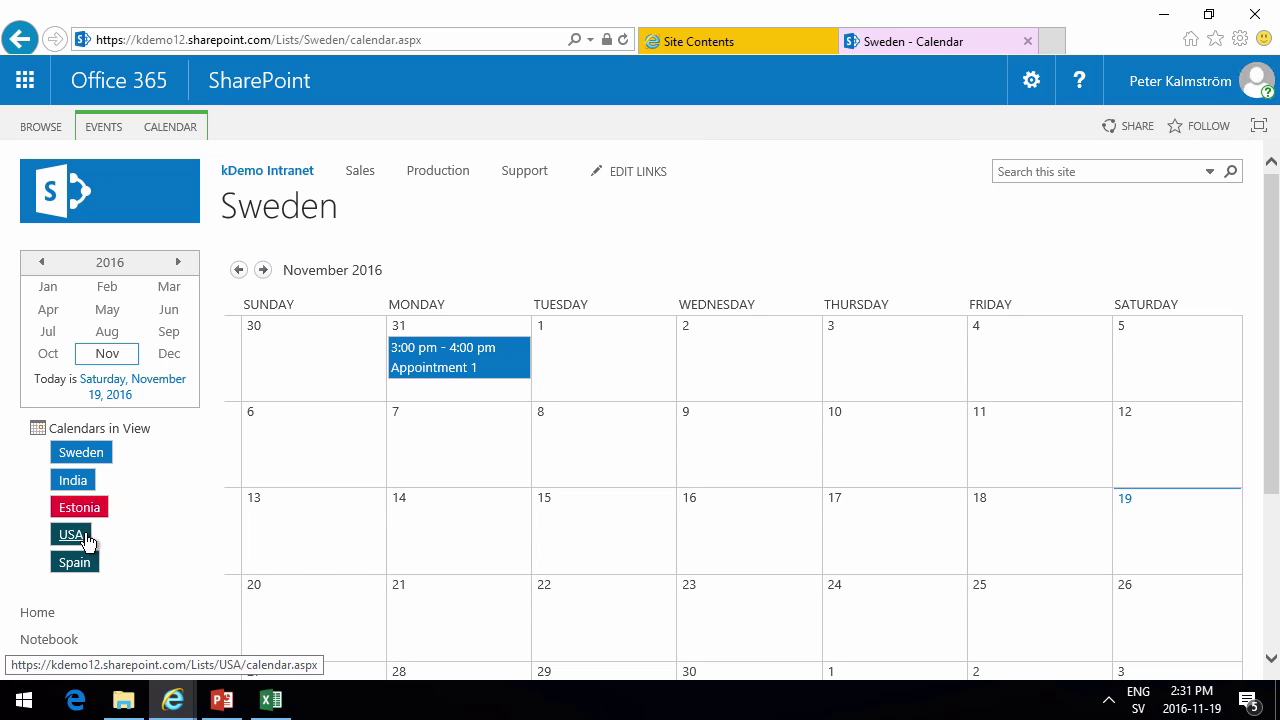
click(85, 517)
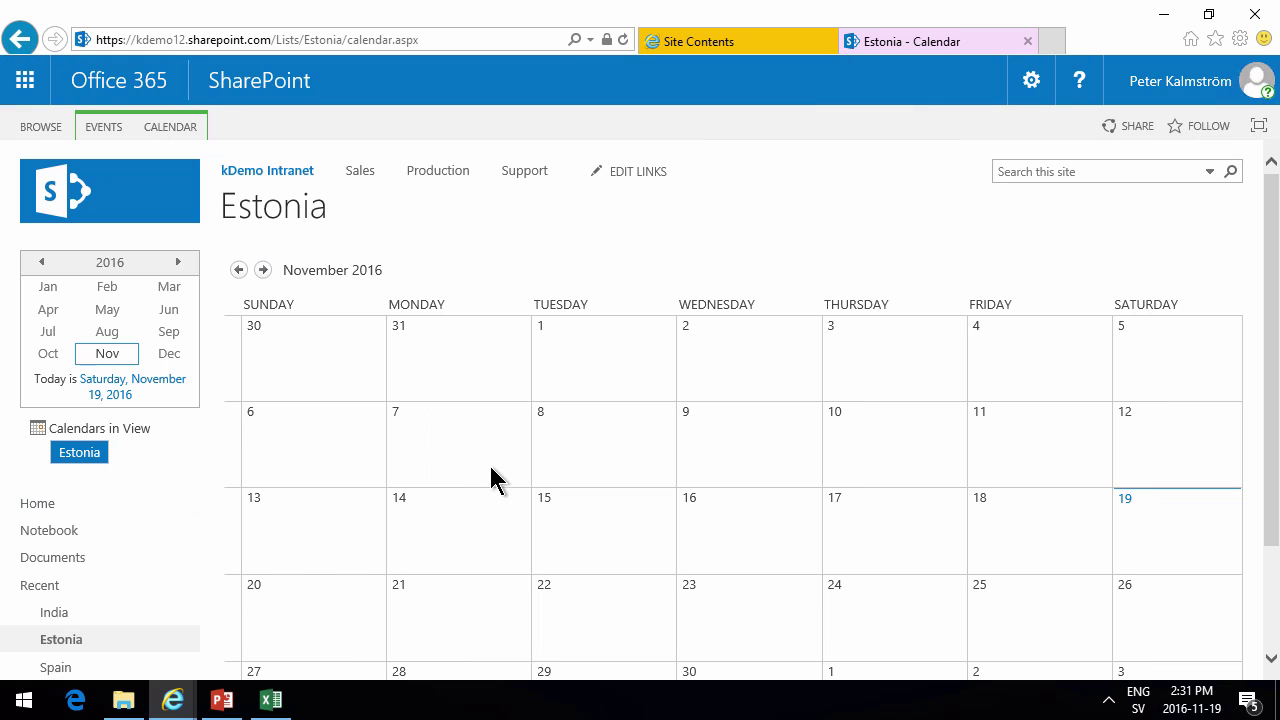
double_click(480, 460)
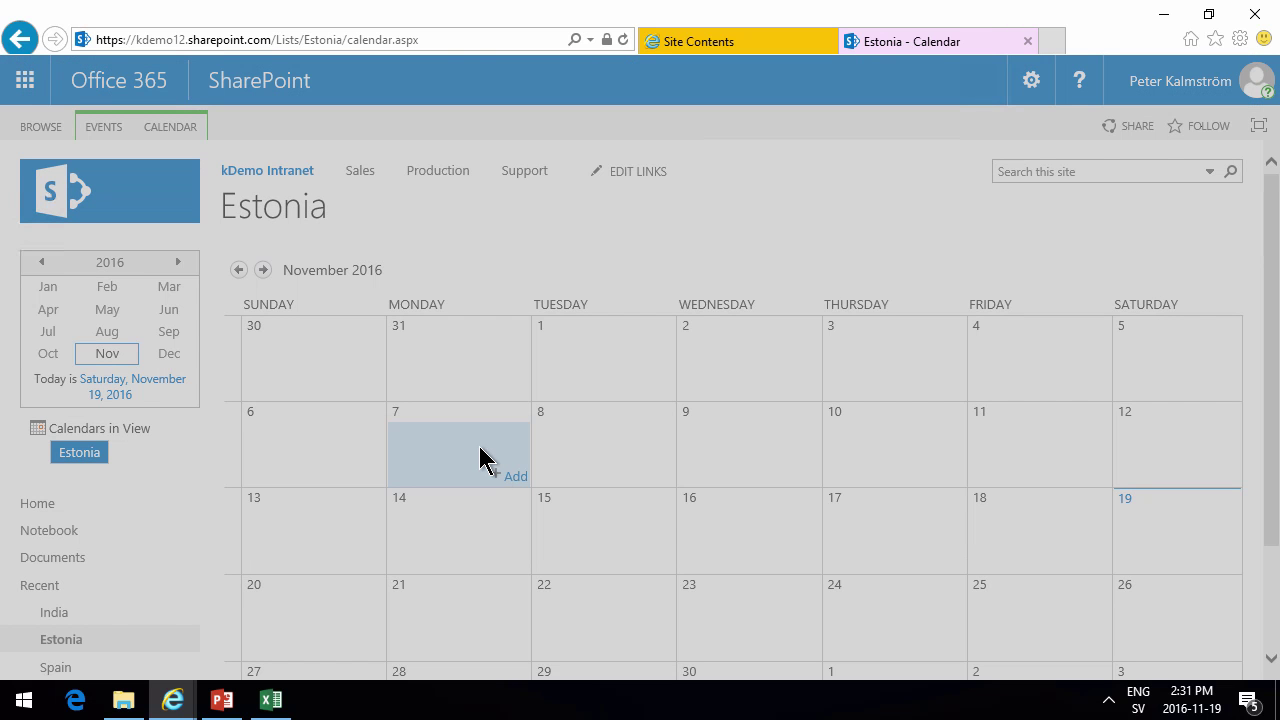
text(Estonia)
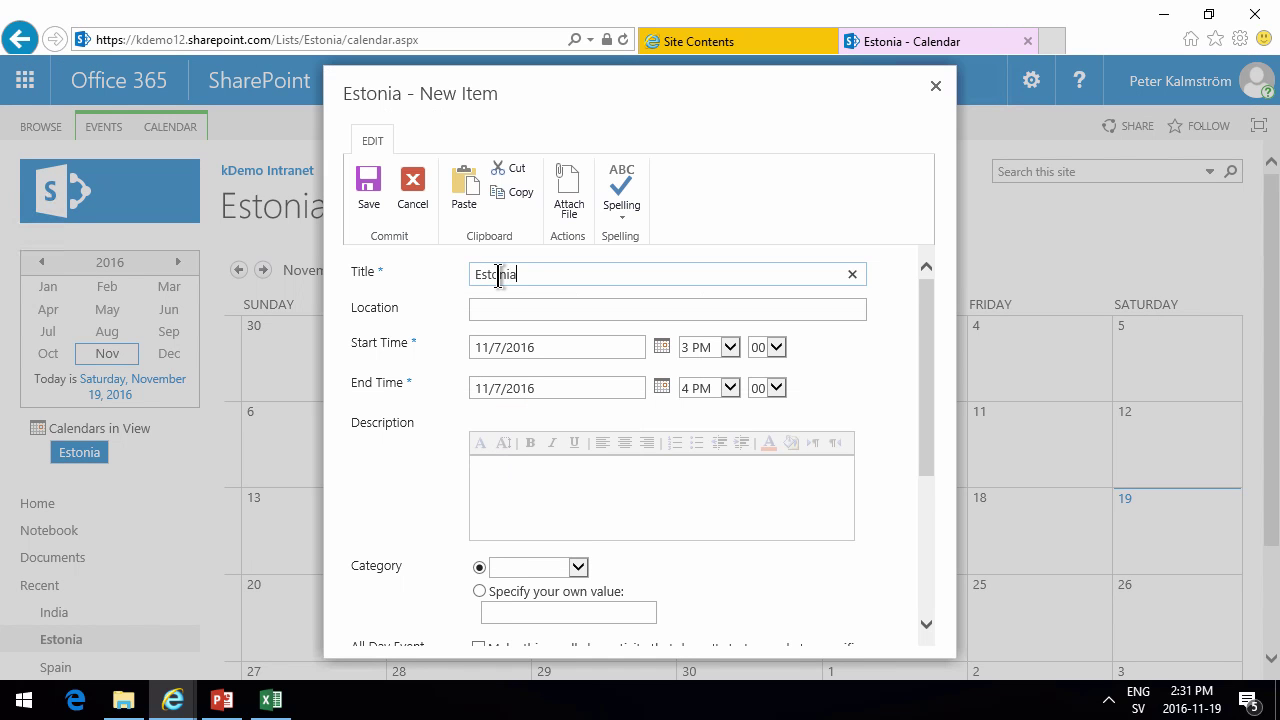
text( 1)
scroll(749, 400, down, 3)
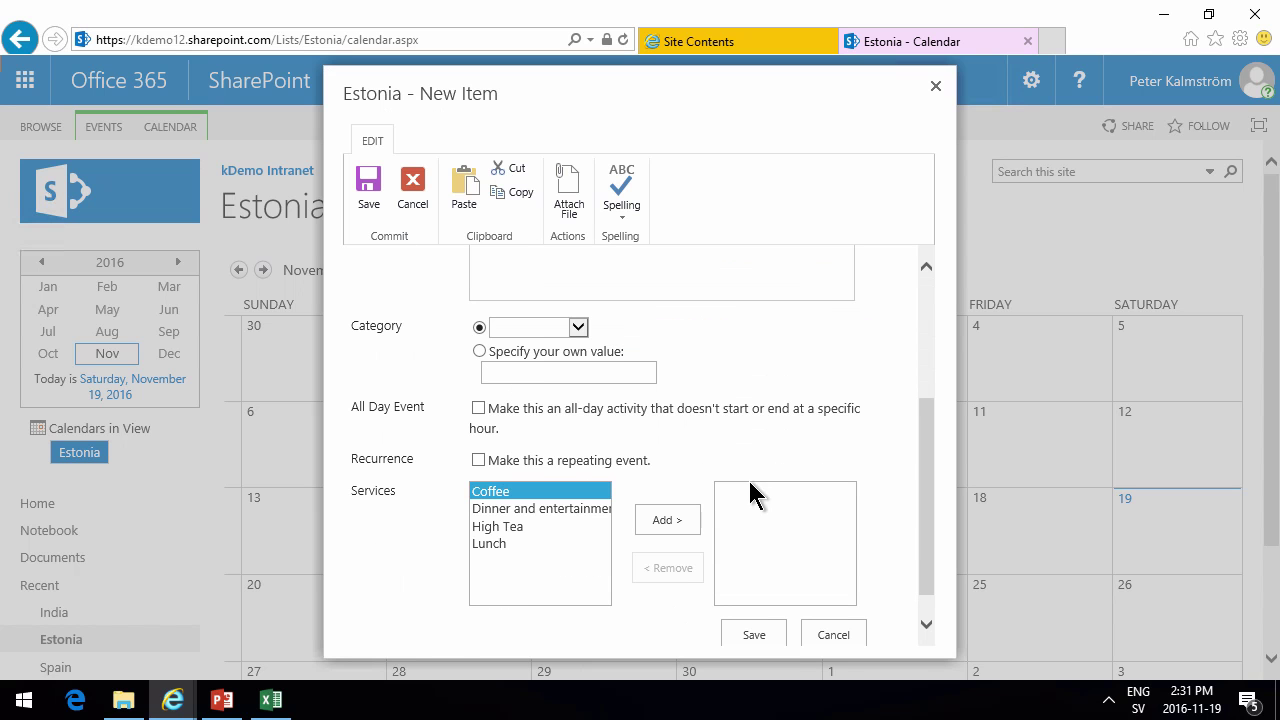
click(514, 543)
click(664, 522)
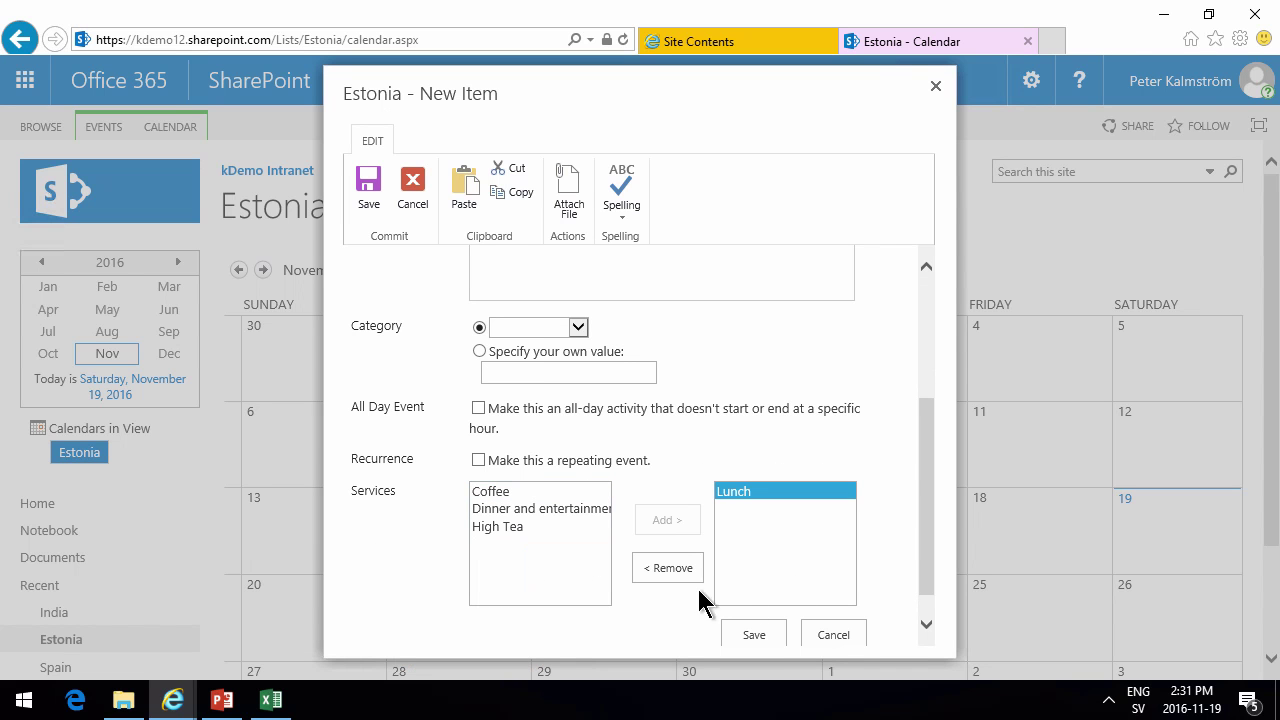
click(500, 491)
click(780, 636)
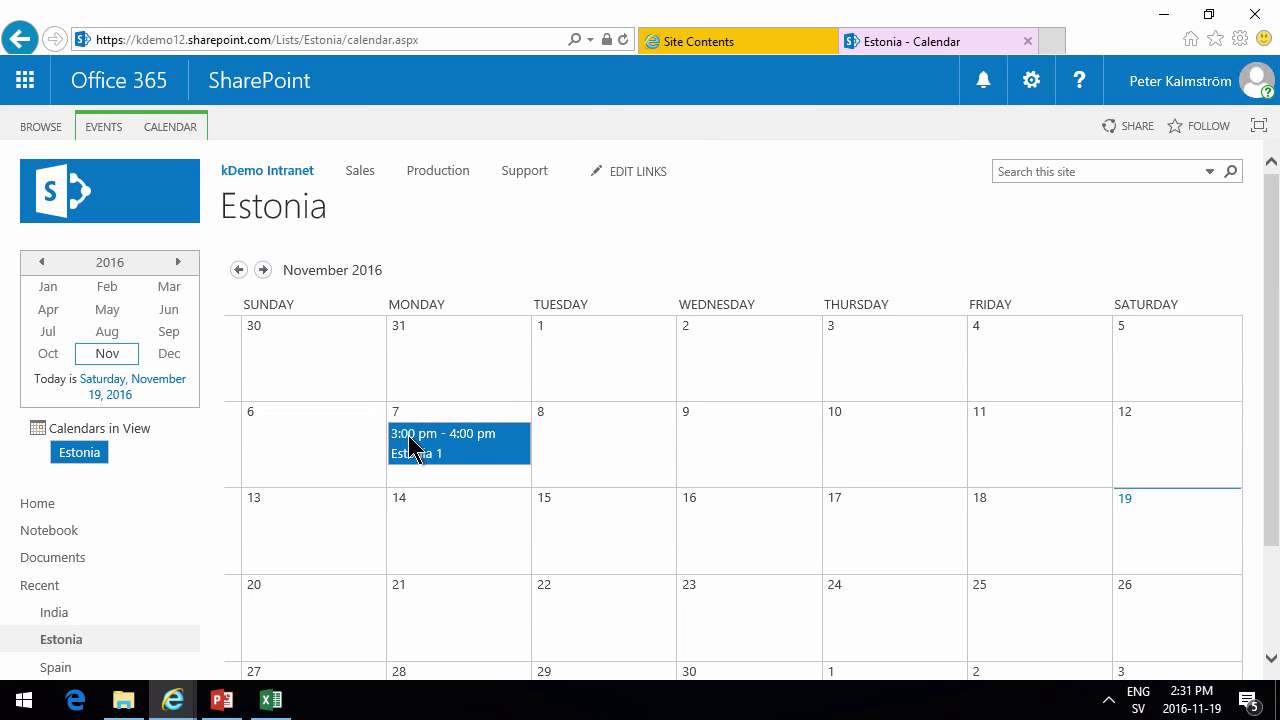
Step: Open the Sweden calendar to confirm Estonia 1 appears in red on 7 November
scroll(335, 463, down, 2)
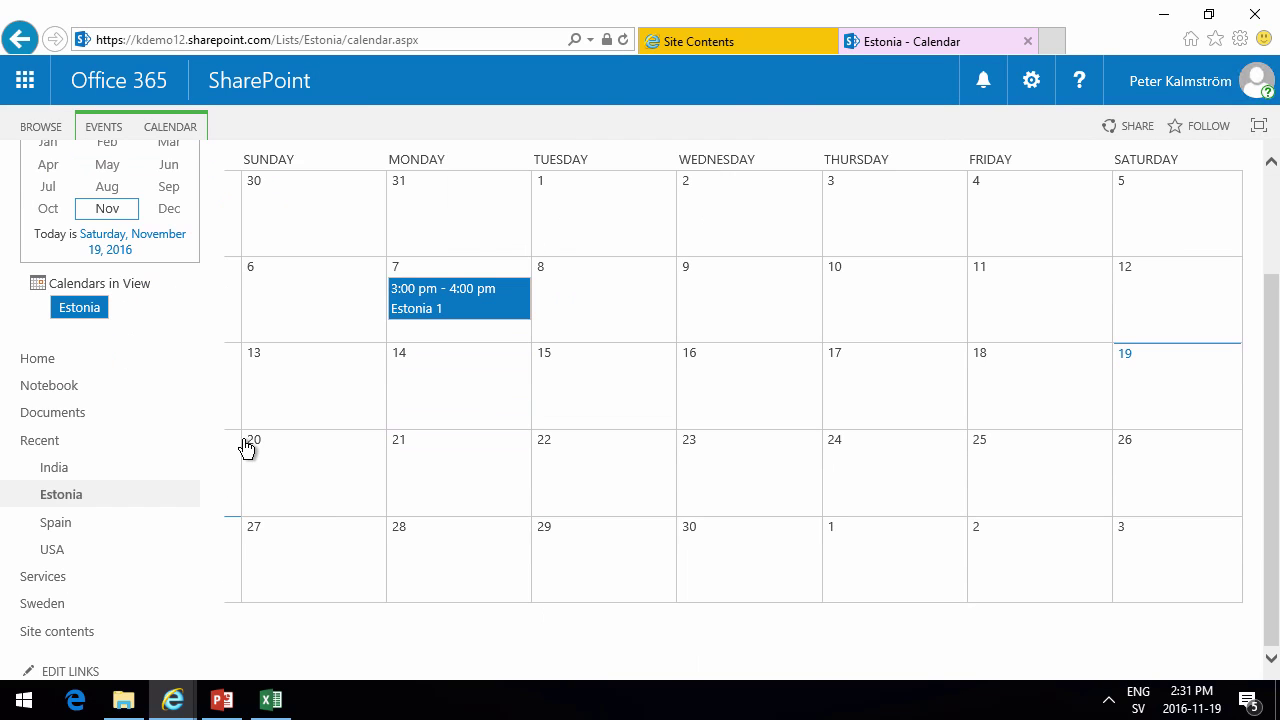
click(45, 604)
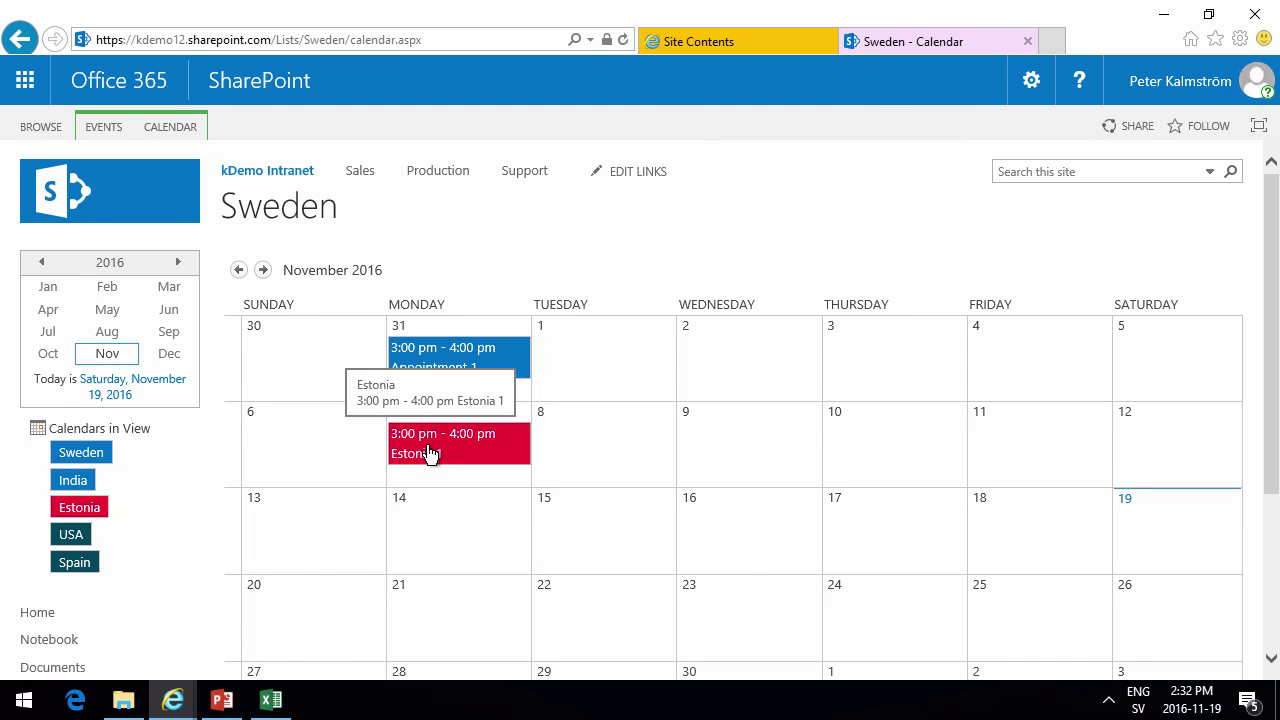
scroll(449, 526, down, 1)
Step: Colour the save-as-template and create-from-template bullets dark red on the exercise slide
click(222, 702)
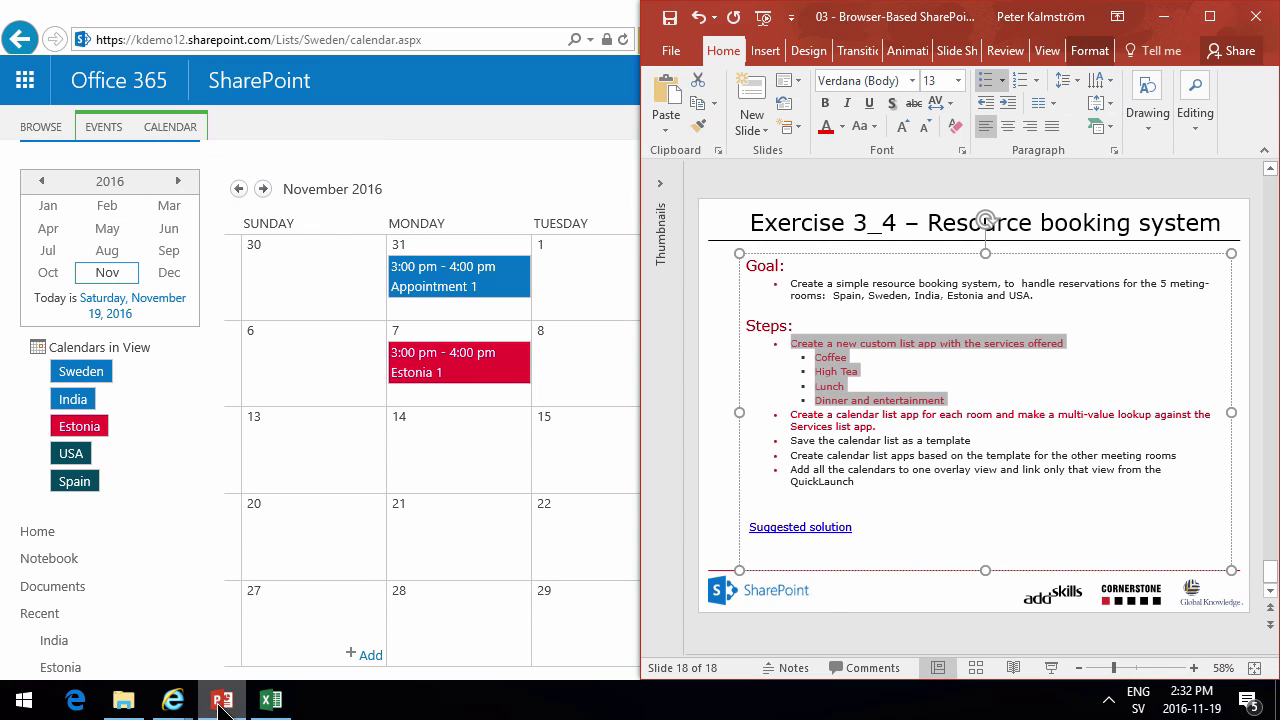
click(870, 479)
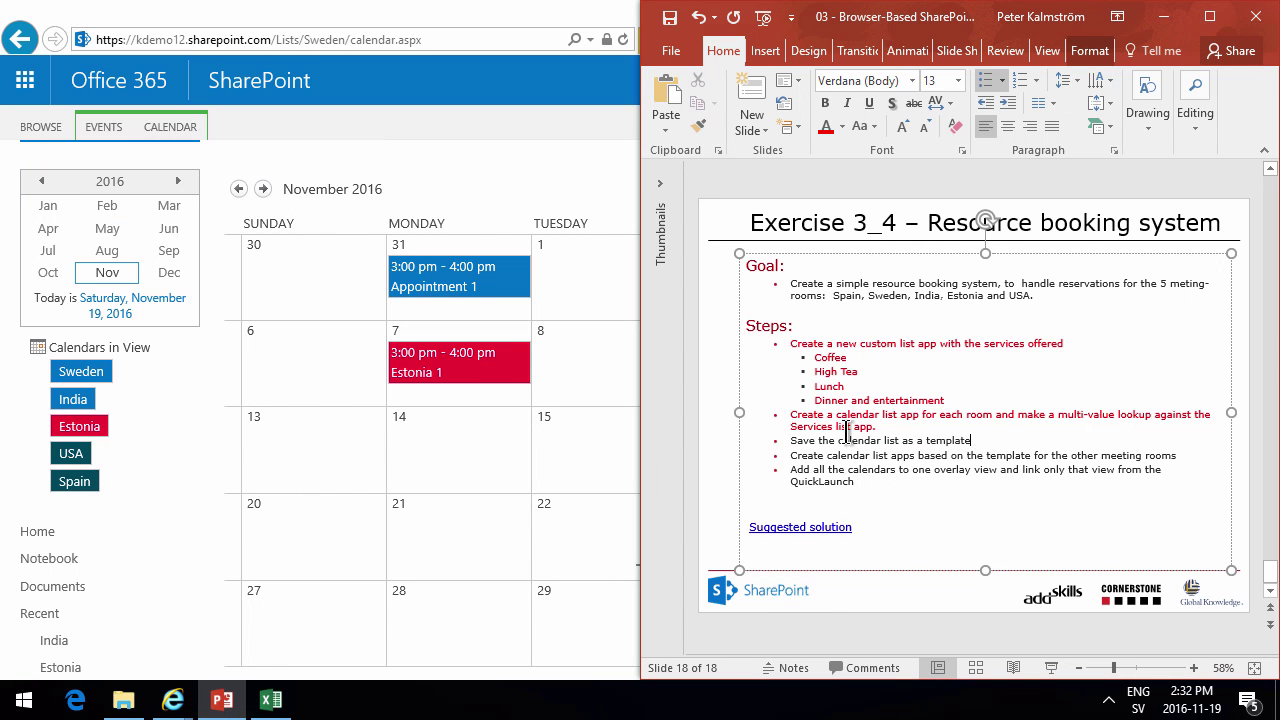
drag(819, 440, 786, 440)
click(825, 127)
click(860, 482)
scroll(106, 580, down, 3)
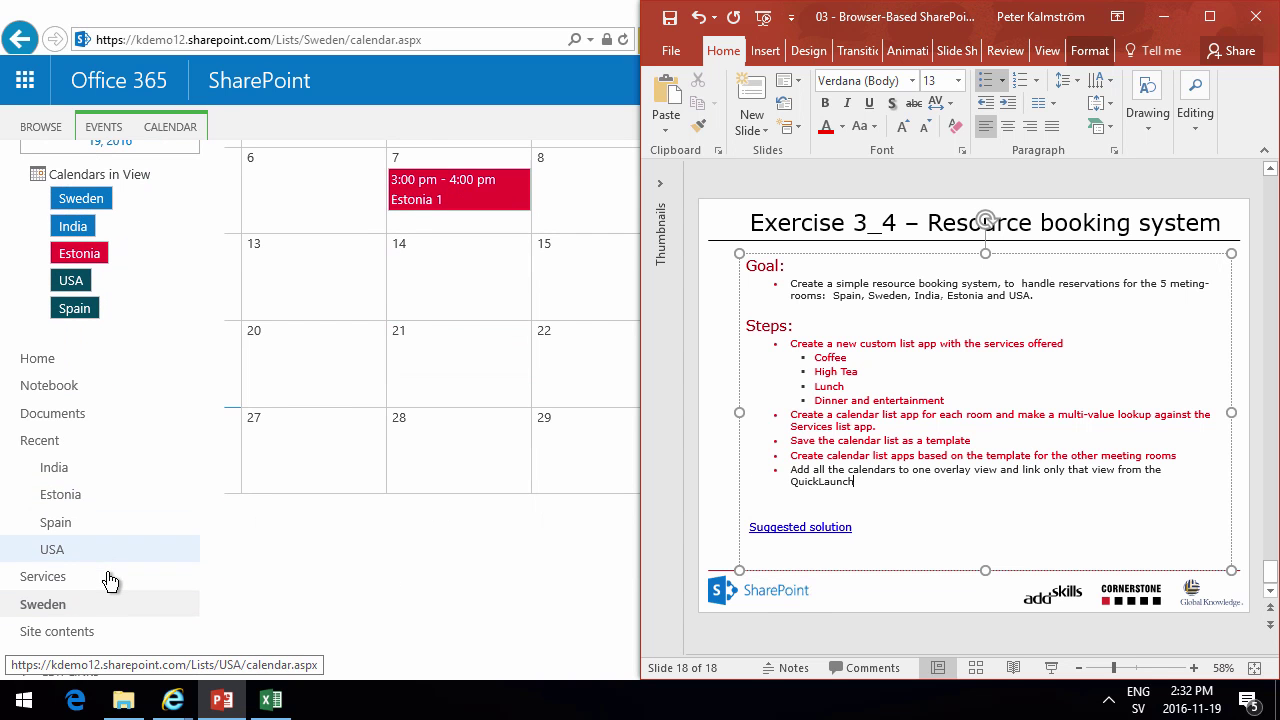
scroll(80, 610, up, 3)
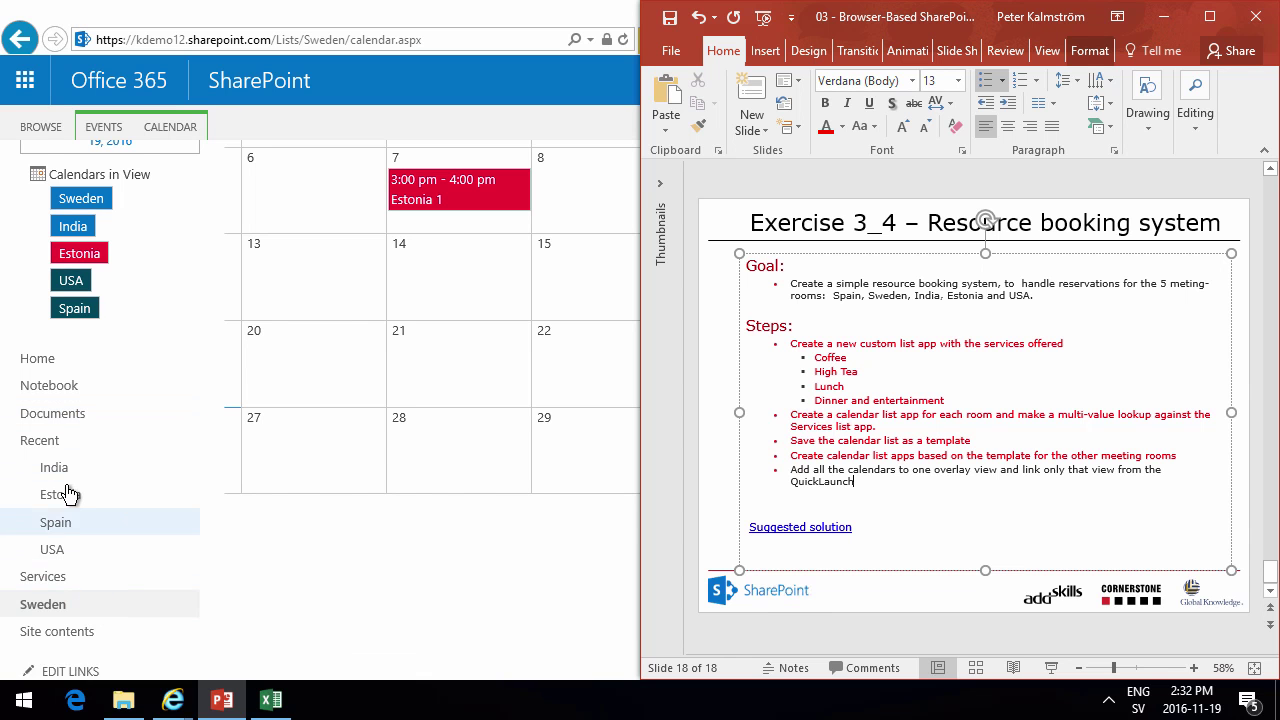
Step: Remove the India, Estonia, Spain and USA links from Recent in the Quick Launch
click(357, 608)
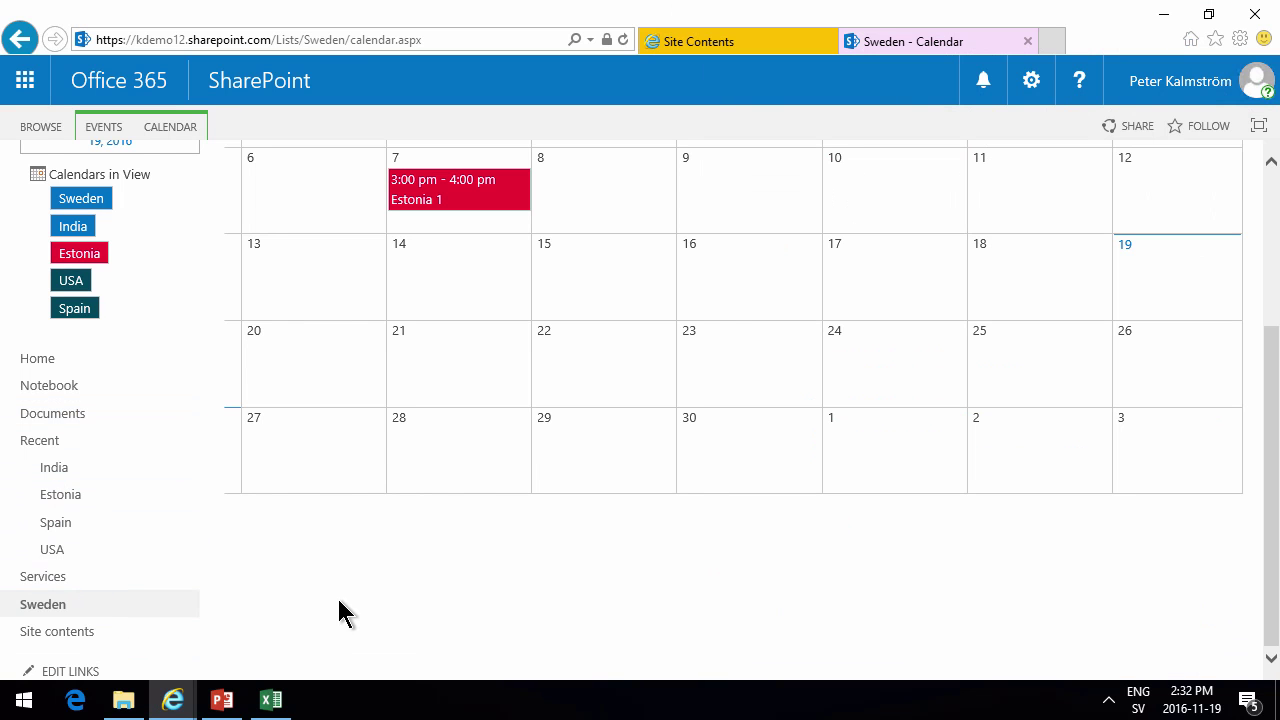
click(86, 674)
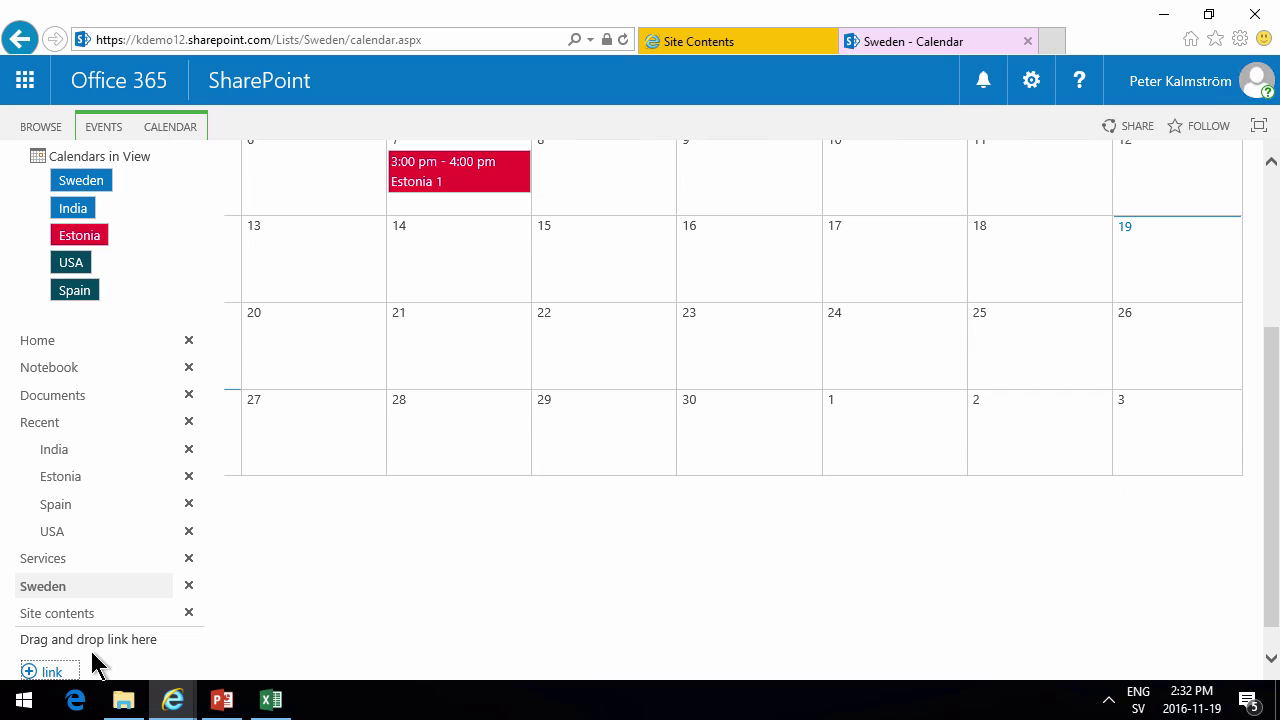
click(191, 452)
click(191, 452)
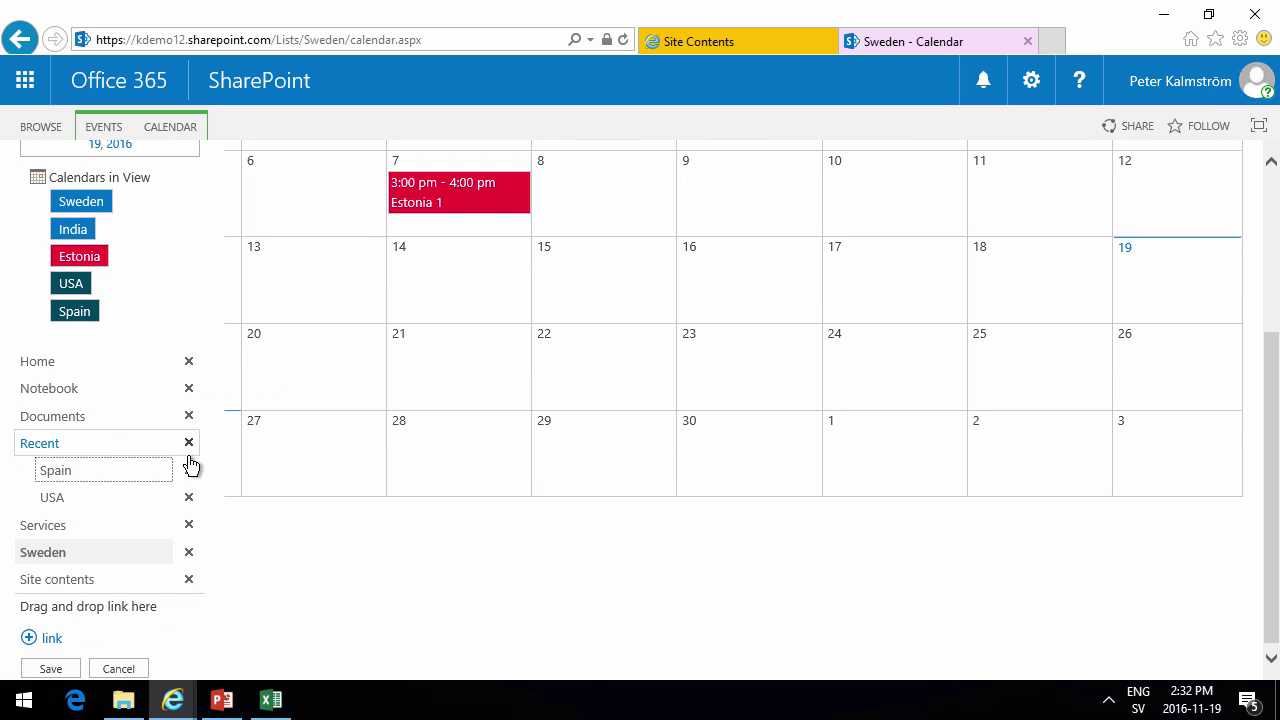
click(190, 472)
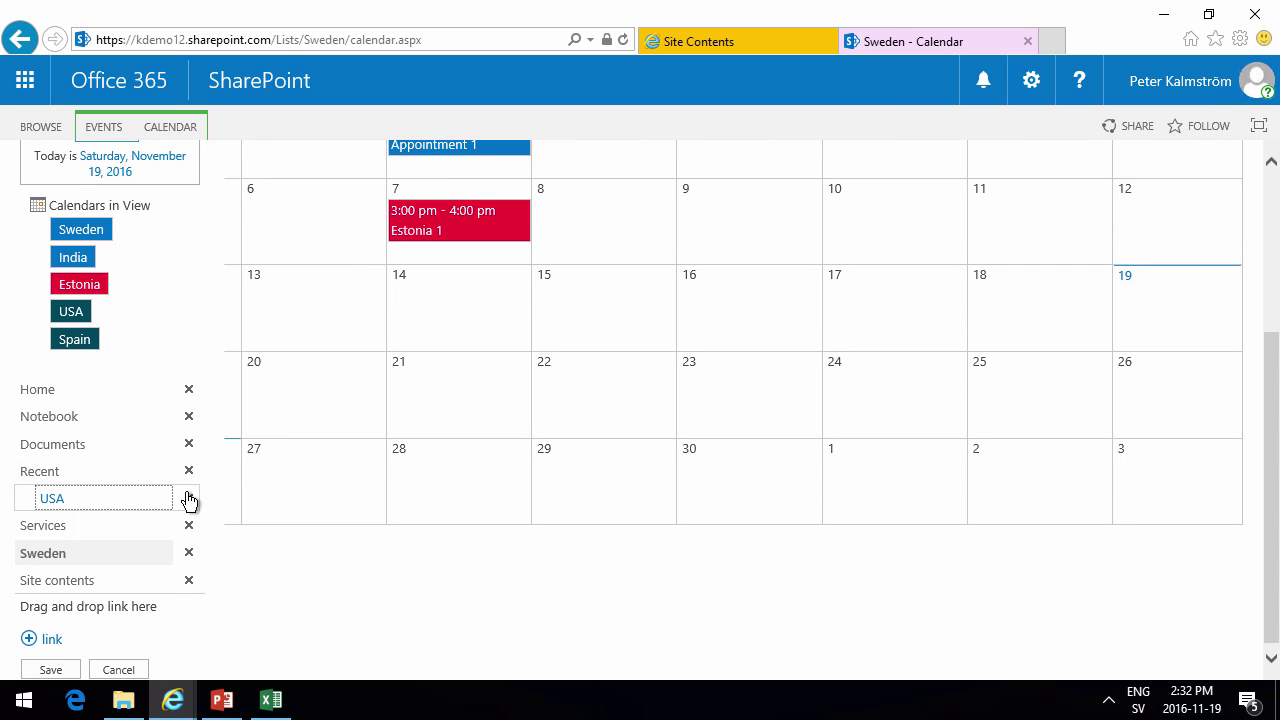
click(190, 500)
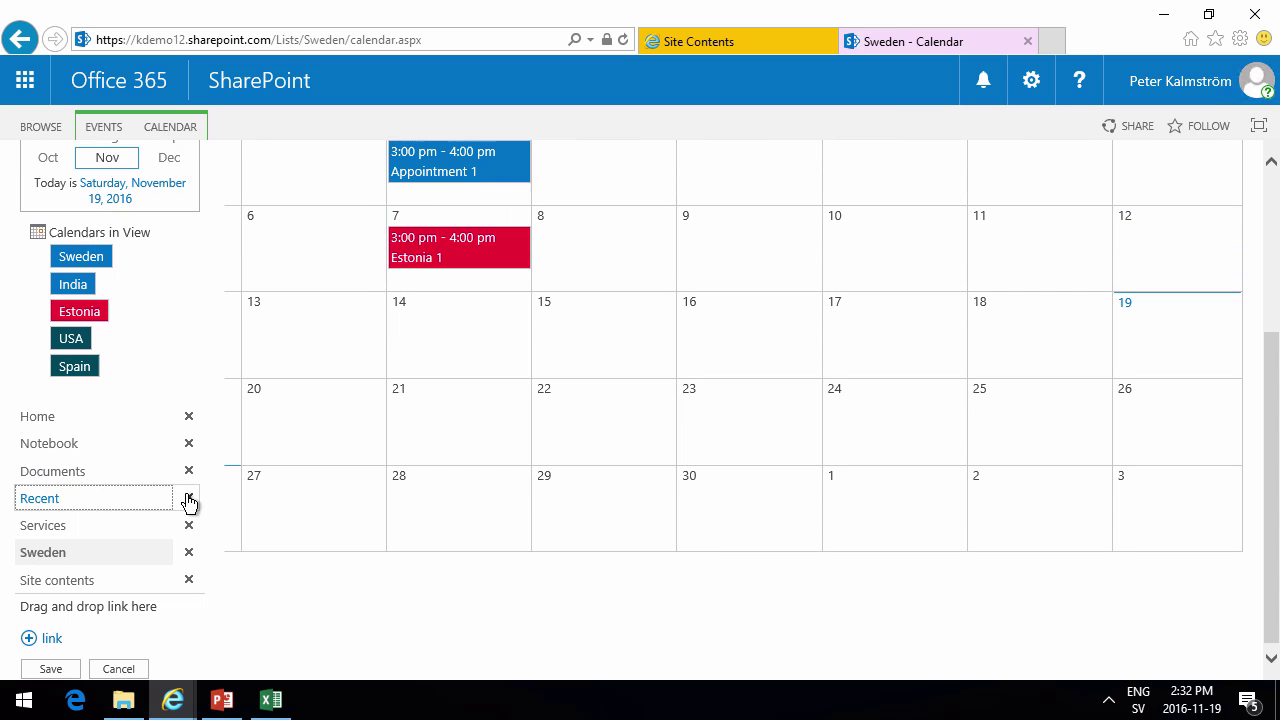
Step: Rename the Sweden link to 'Room booking', nest Services beneath it, and save
click(127, 553)
text(Room bookin)
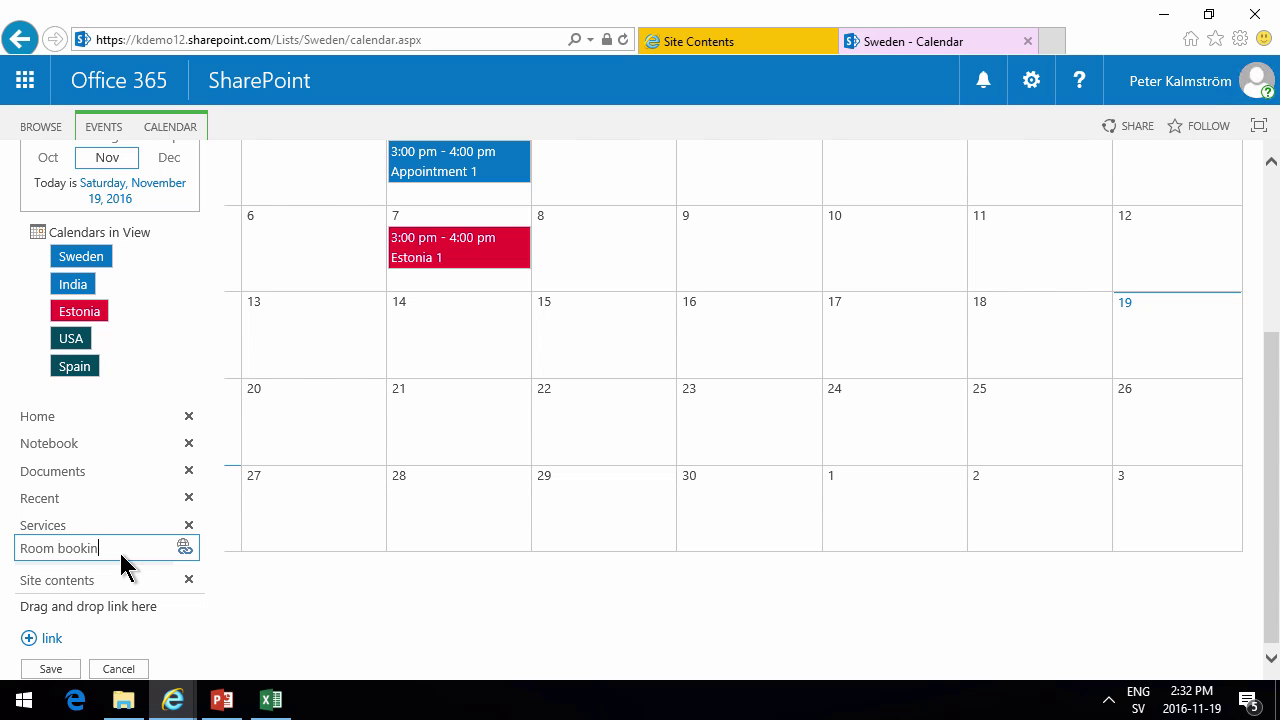
text(g)
key(Return)
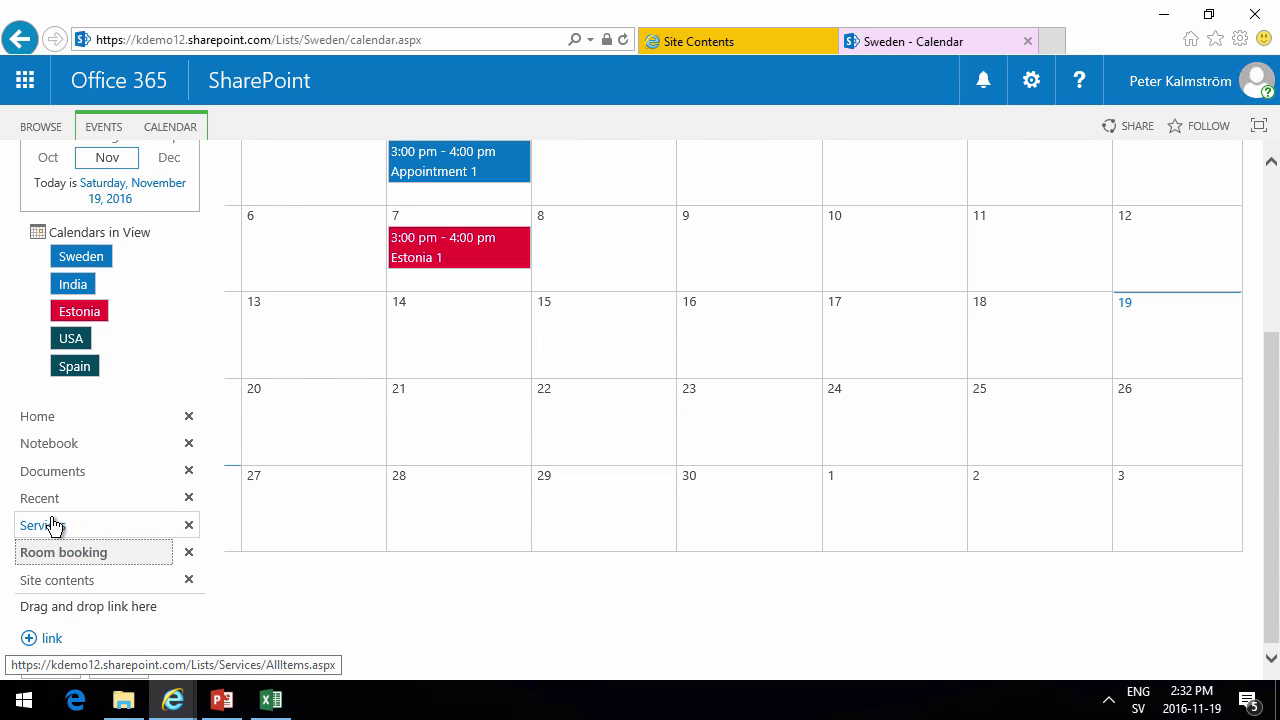
drag(49, 526, 107, 575)
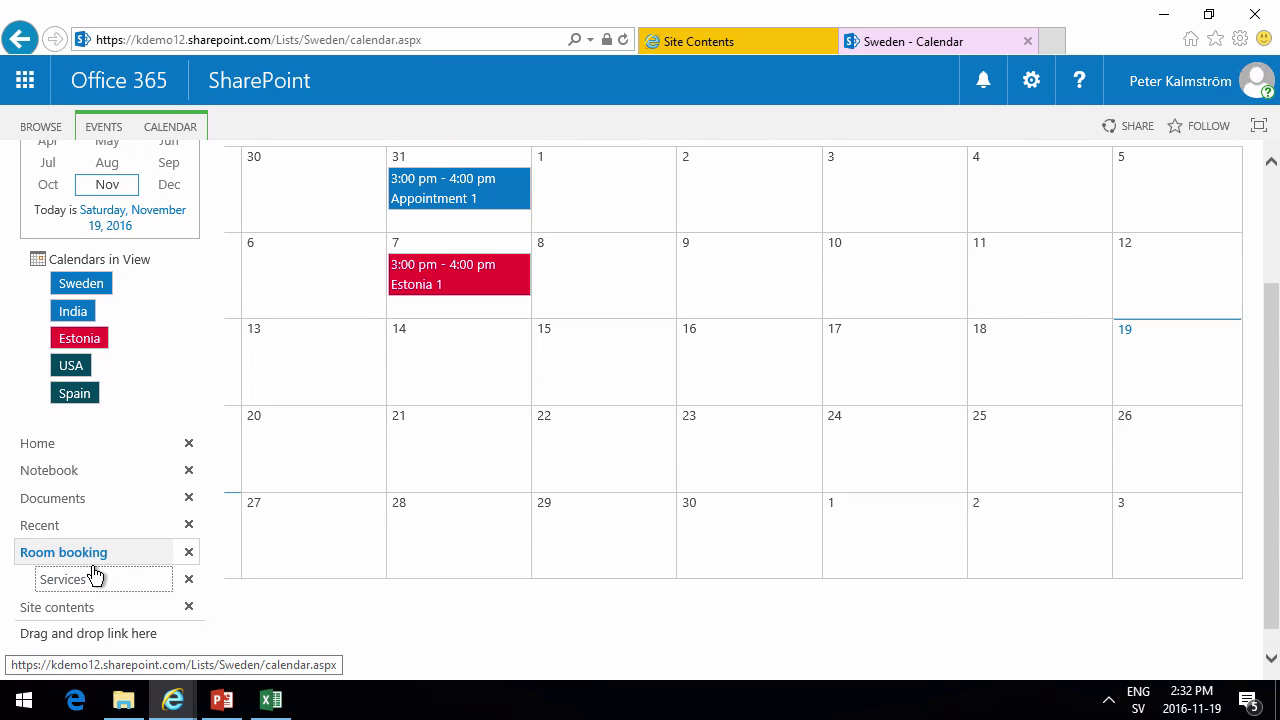
scroll(80, 595, down, 1)
click(52, 669)
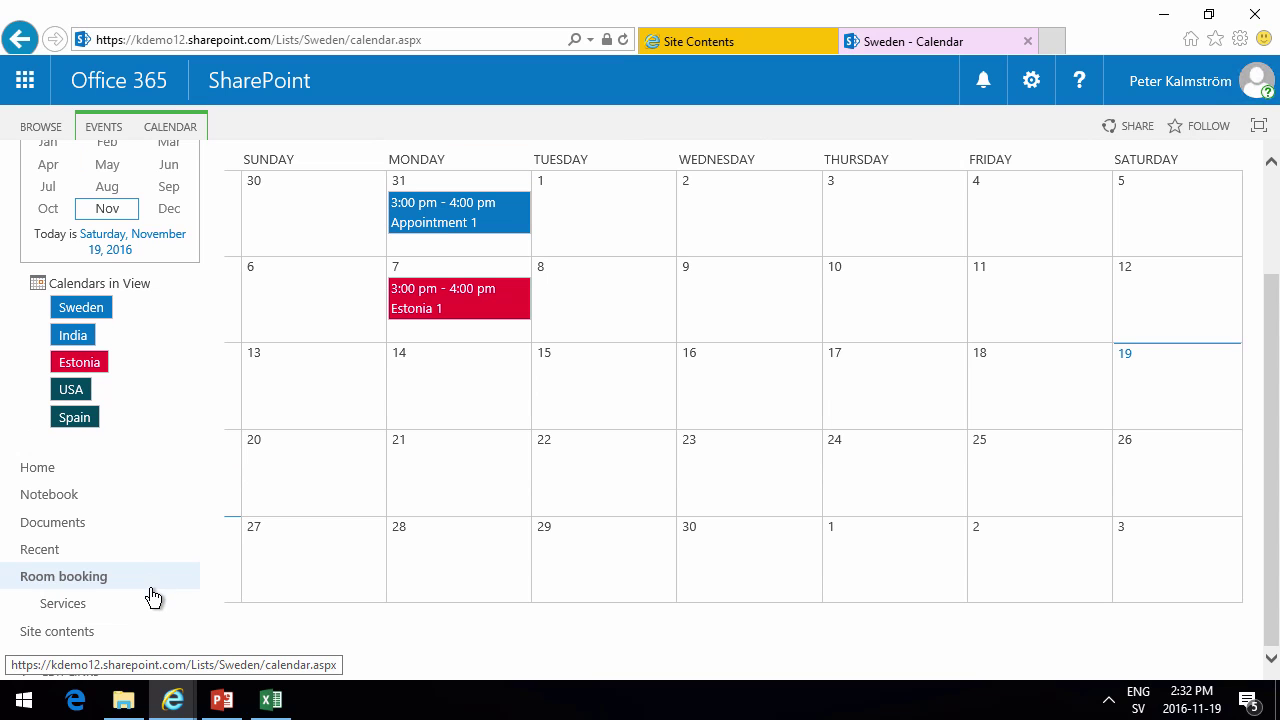
Step: From Home, follow Room booking to the Sweden overlay, then open the USA calendar
click(41, 469)
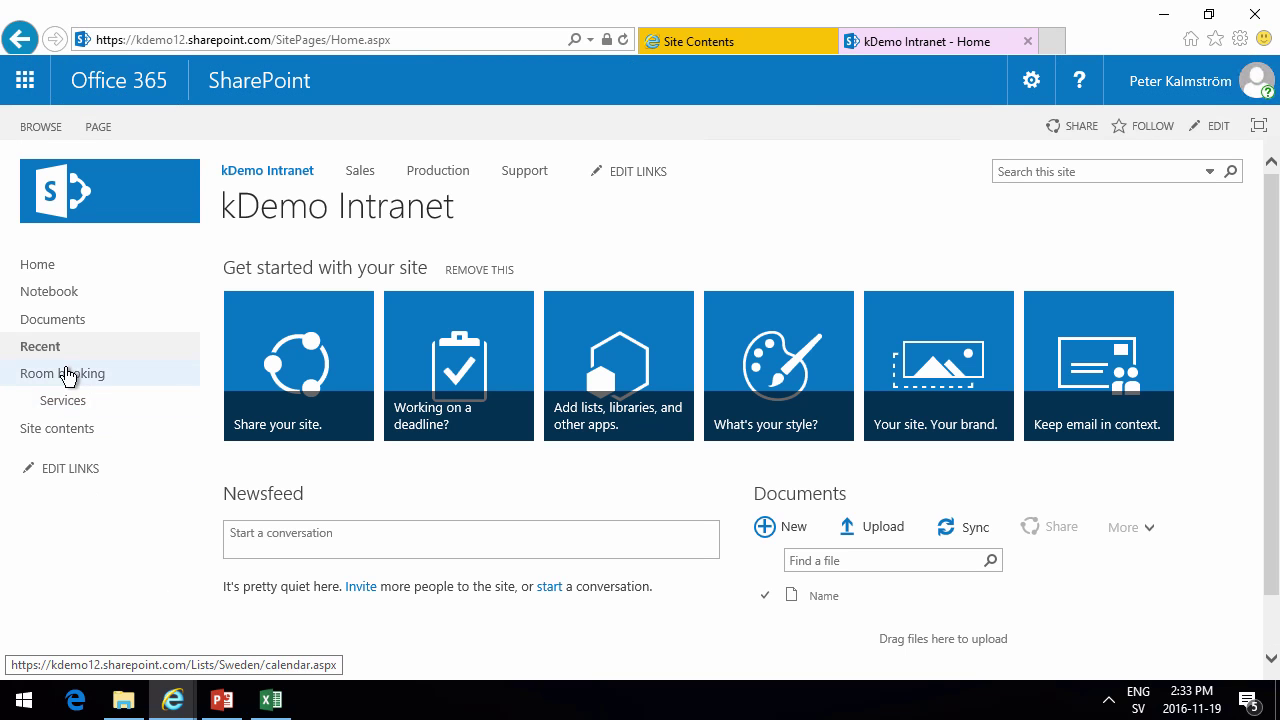
click(71, 378)
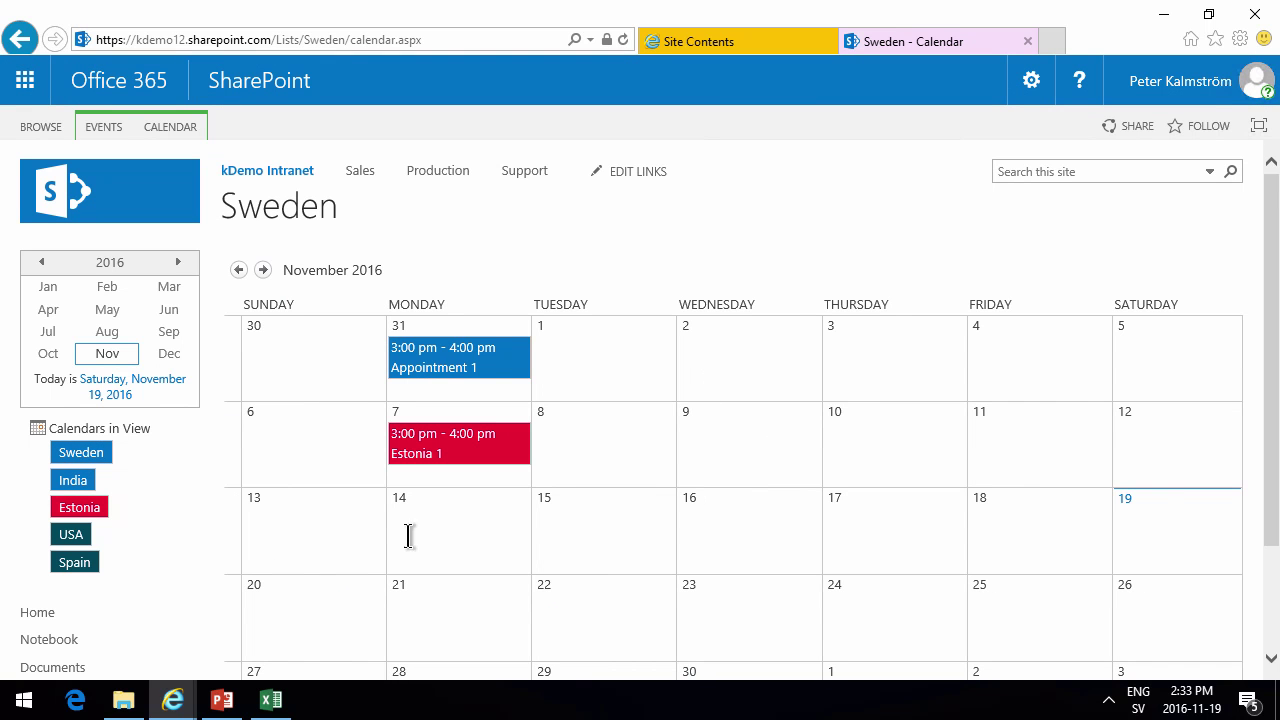
click(71, 537)
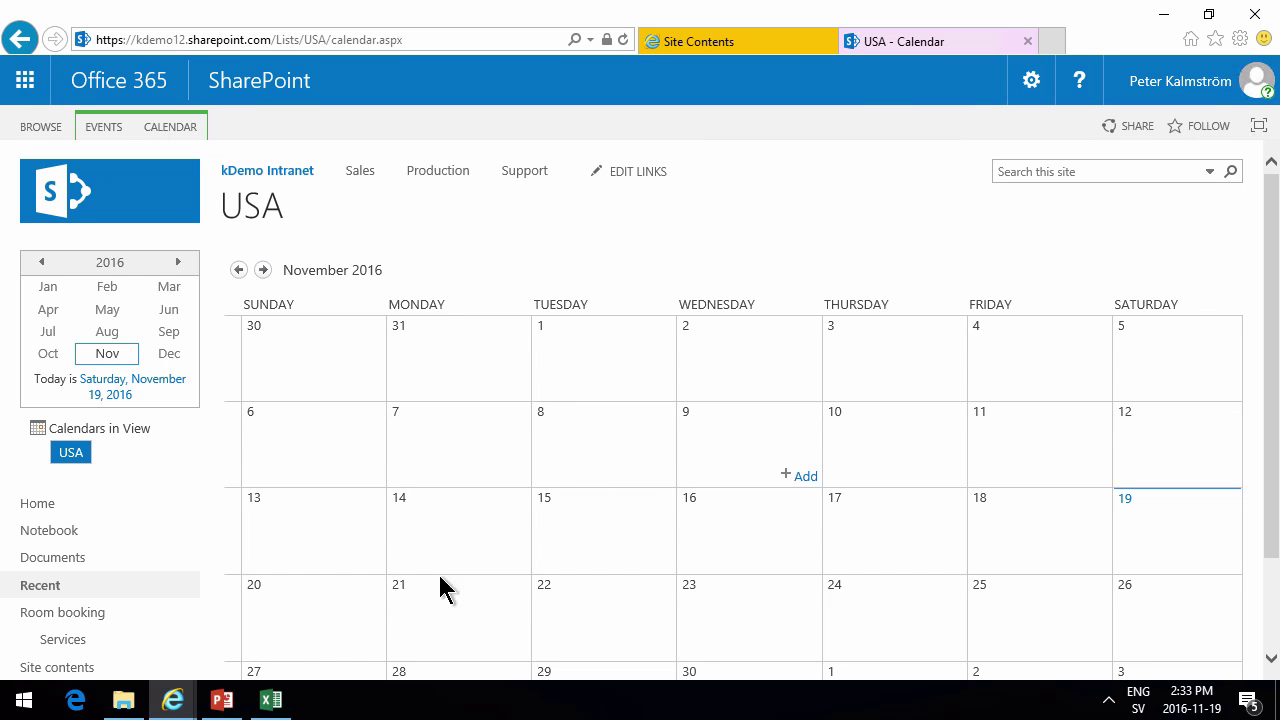
Step: Mark the final overlay-view and Quick Launch bullet red and maximize the PowerPoint window
click(222, 700)
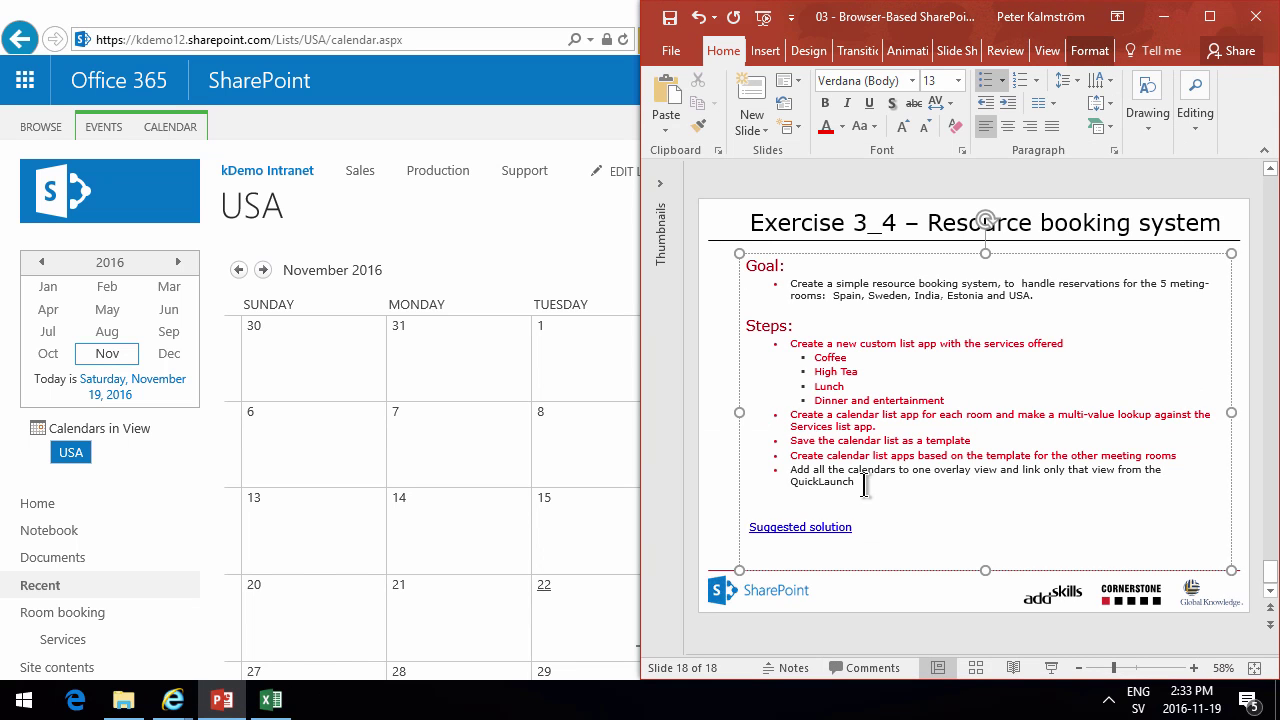
drag(860, 482, 785, 468)
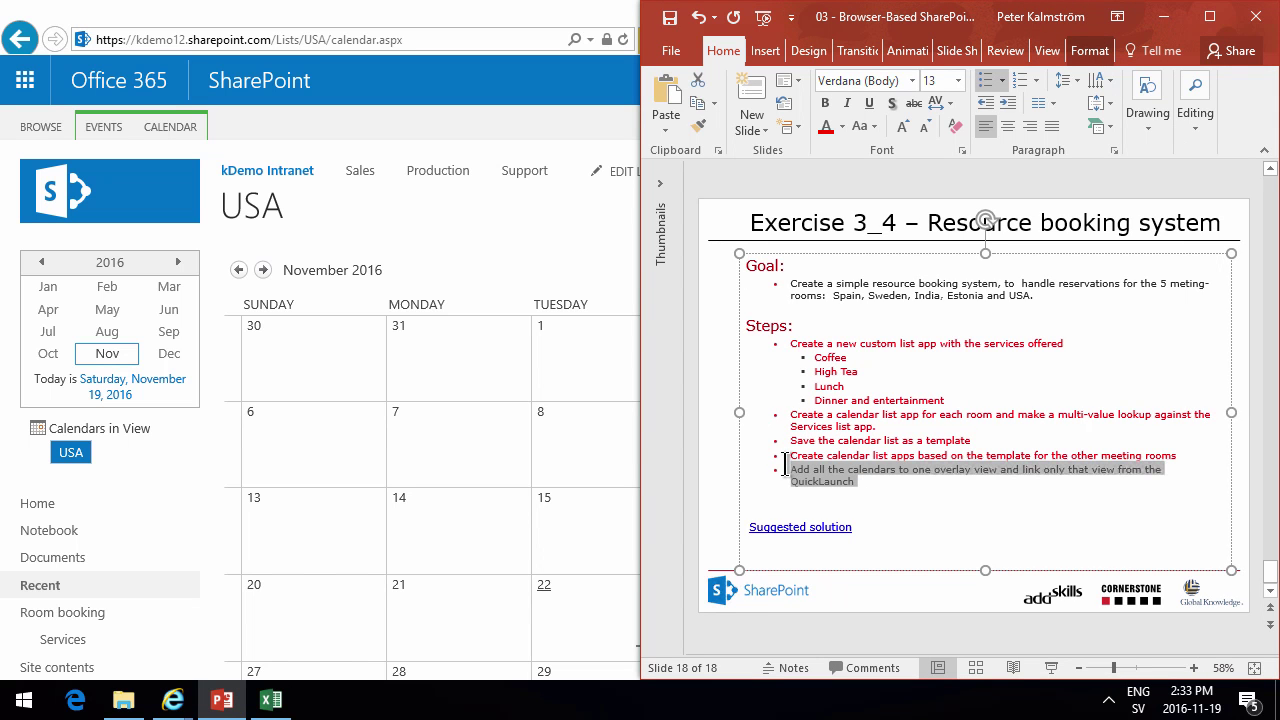
click(825, 127)
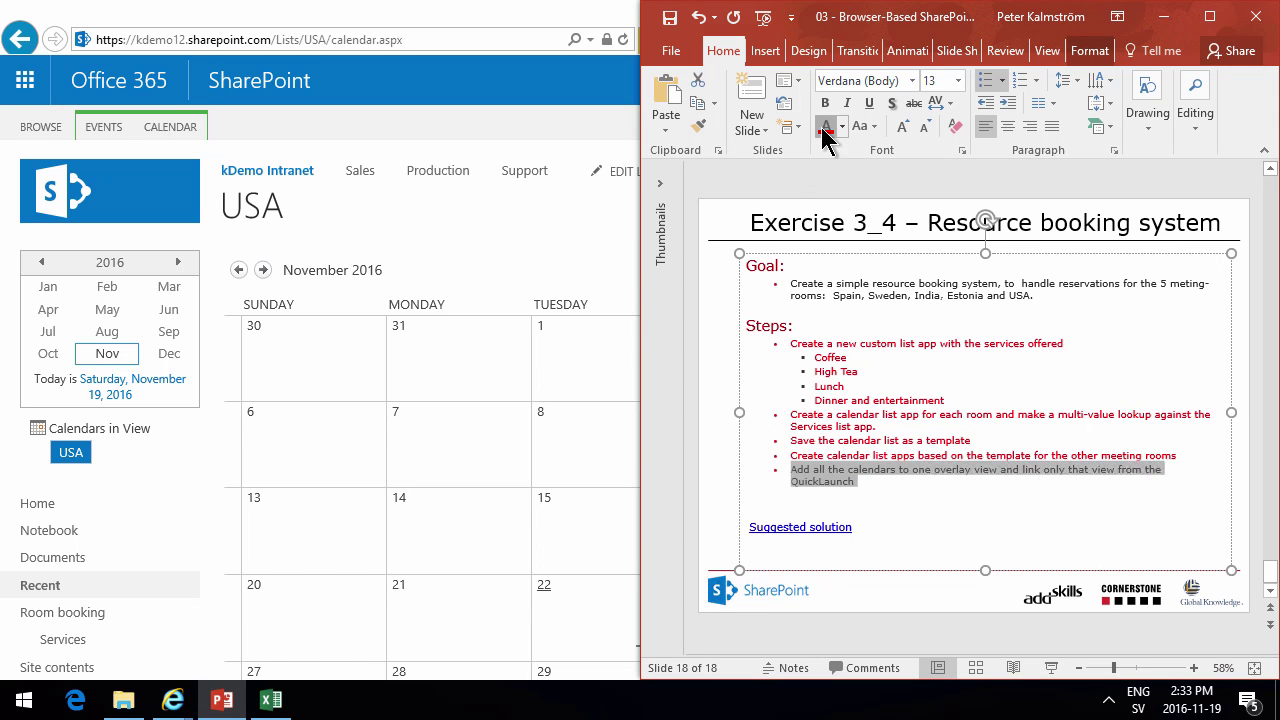
click(1210, 17)
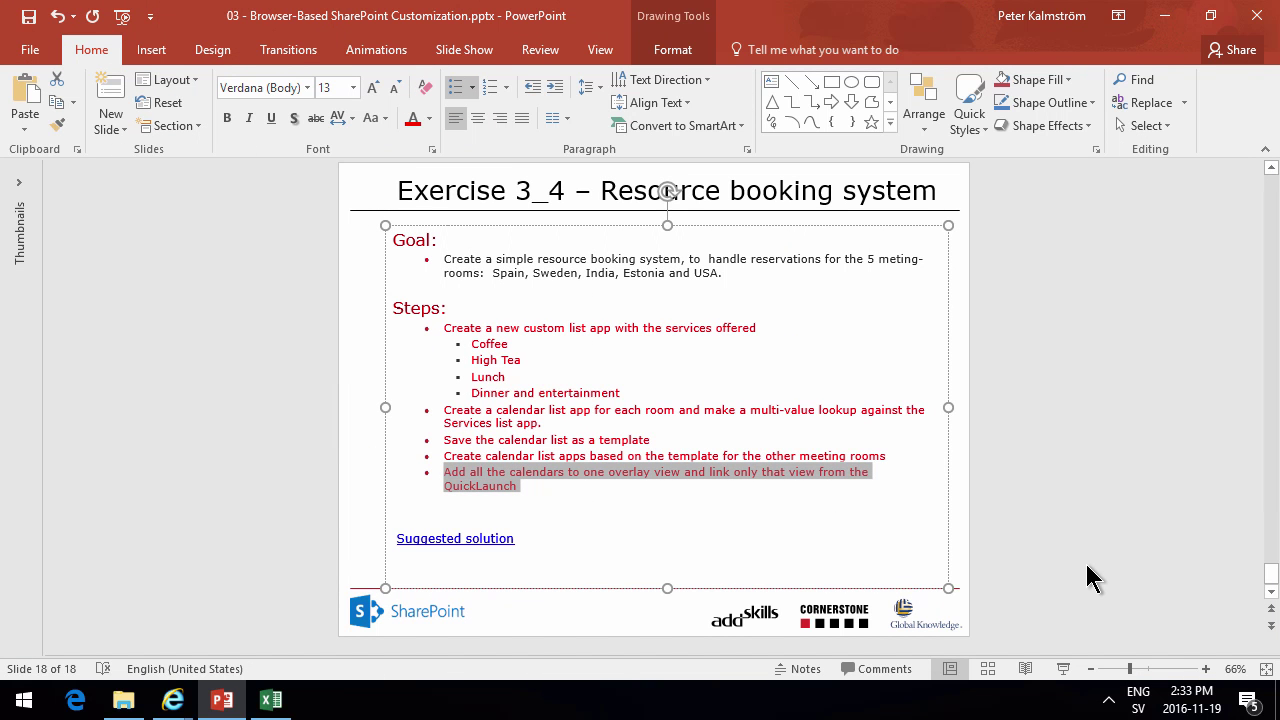